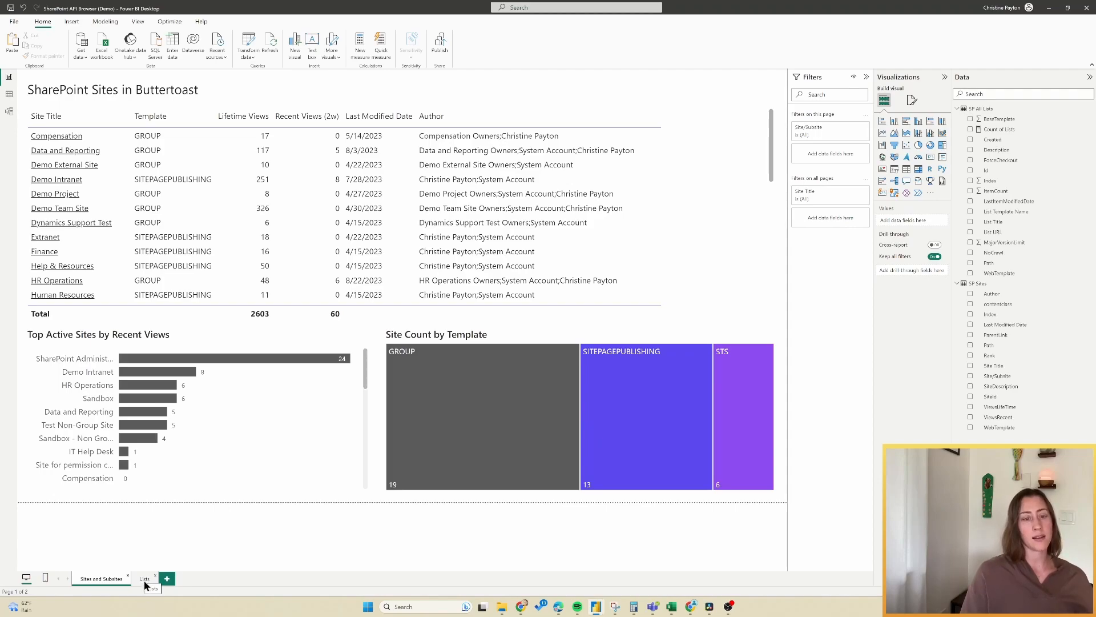
Step: Open the Lists report page and look over its table of lists and libraries
left_click(144, 580)
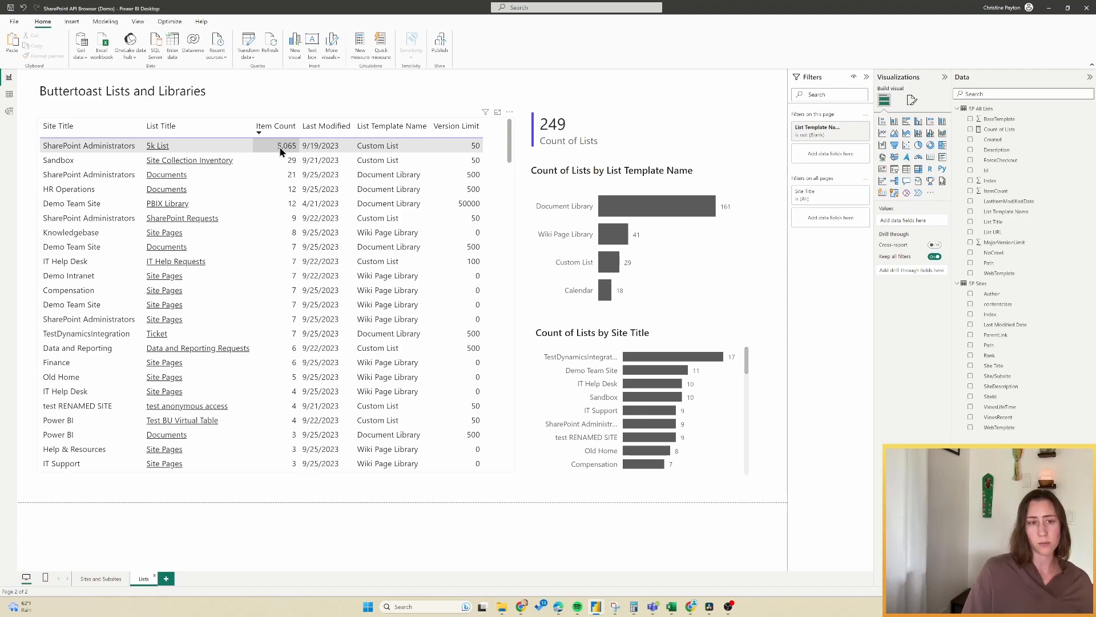
left_click(325, 128)
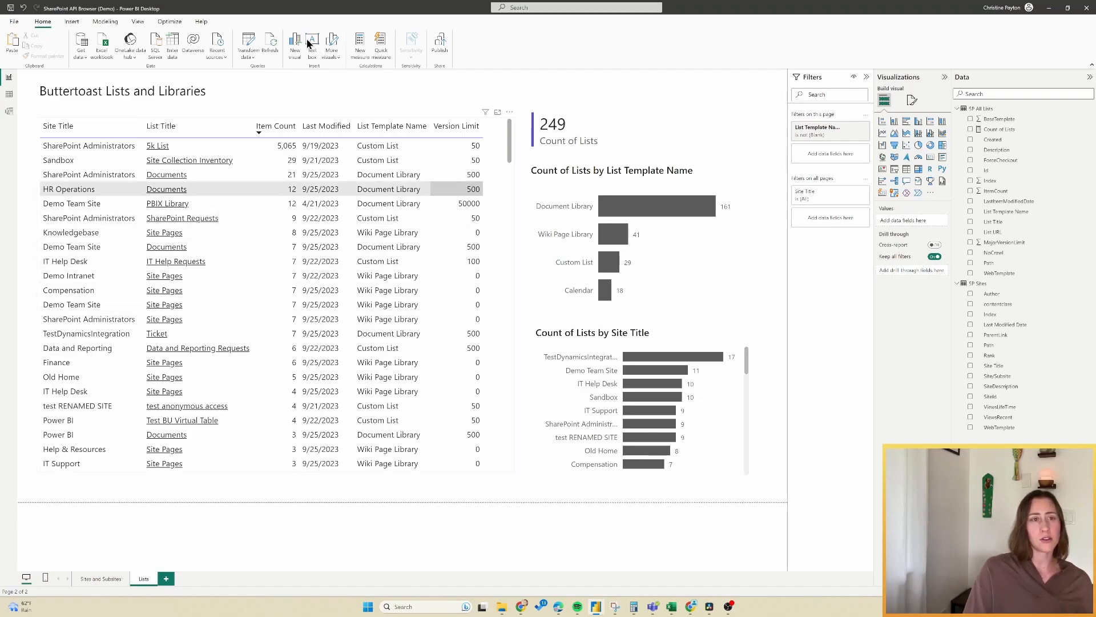
Step: Open the report's queries in Power Query Editor and duplicate the SP Sites query
left_click(249, 44)
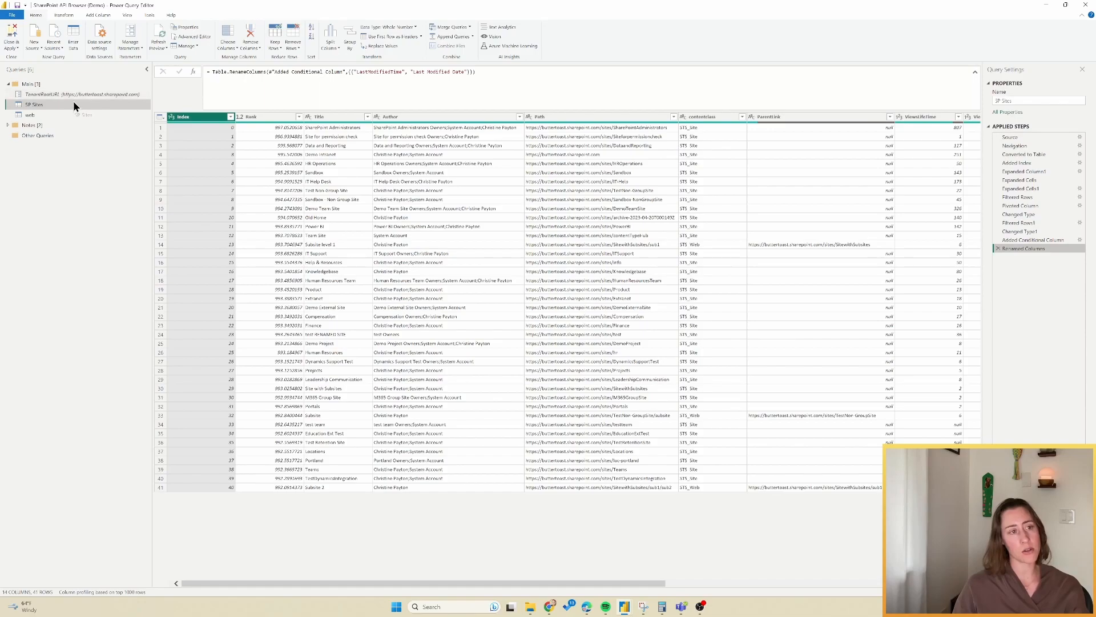
right_click(51, 107)
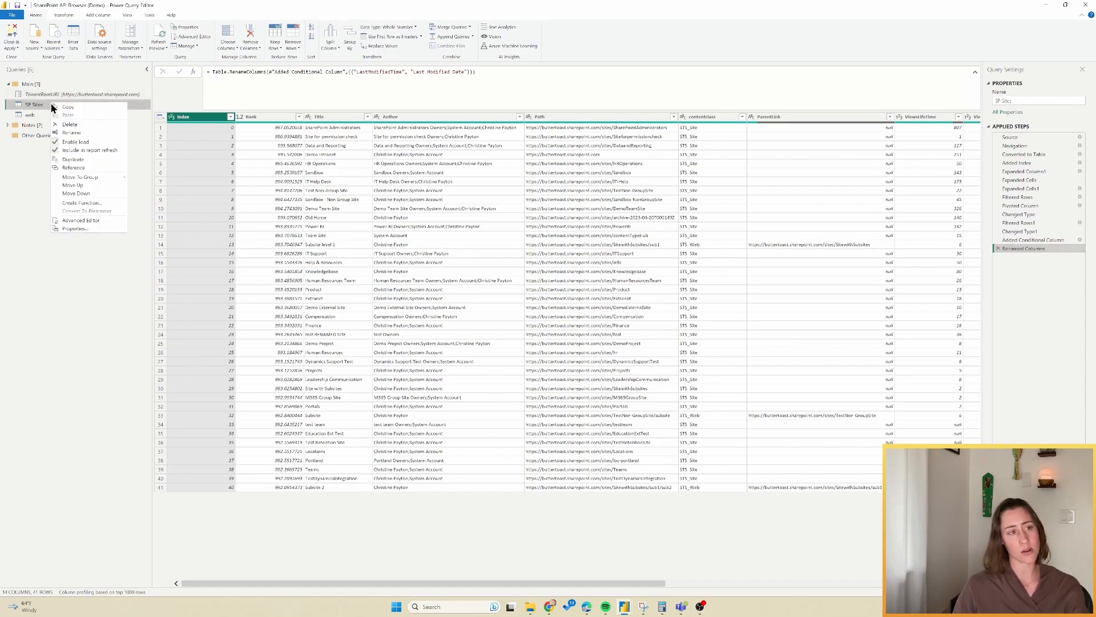
left_click(91, 160)
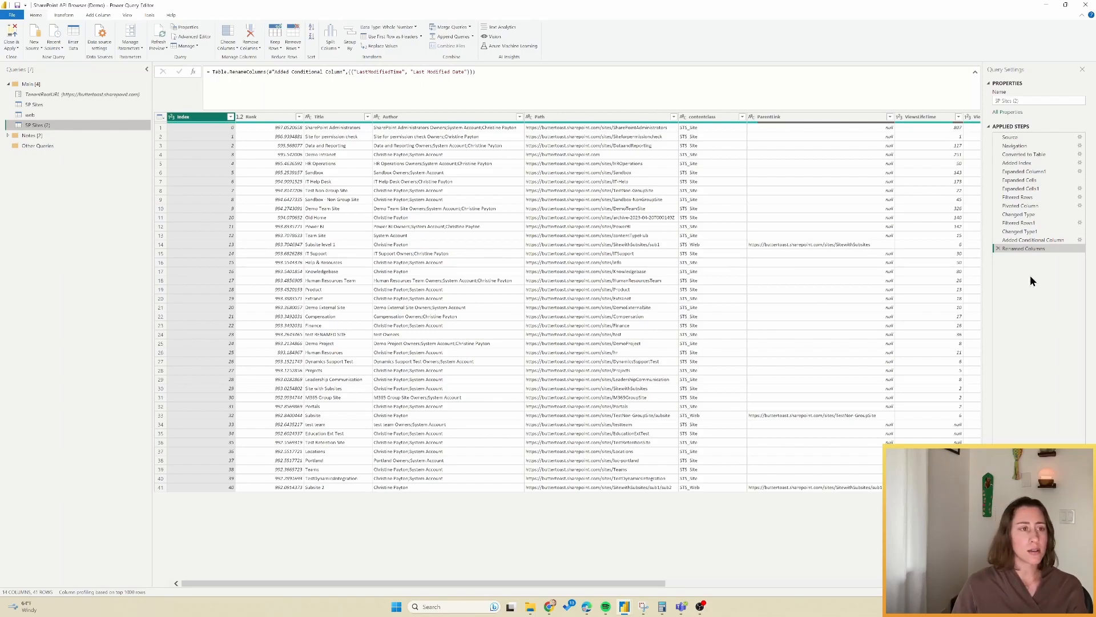
Step: Delete the Renamed Columns, Added Conditional Column, Changed Type1 and Changed Type steps from the duplicated SP Sites query
left_click(998, 249)
left_click(998, 240)
left_click(997, 231)
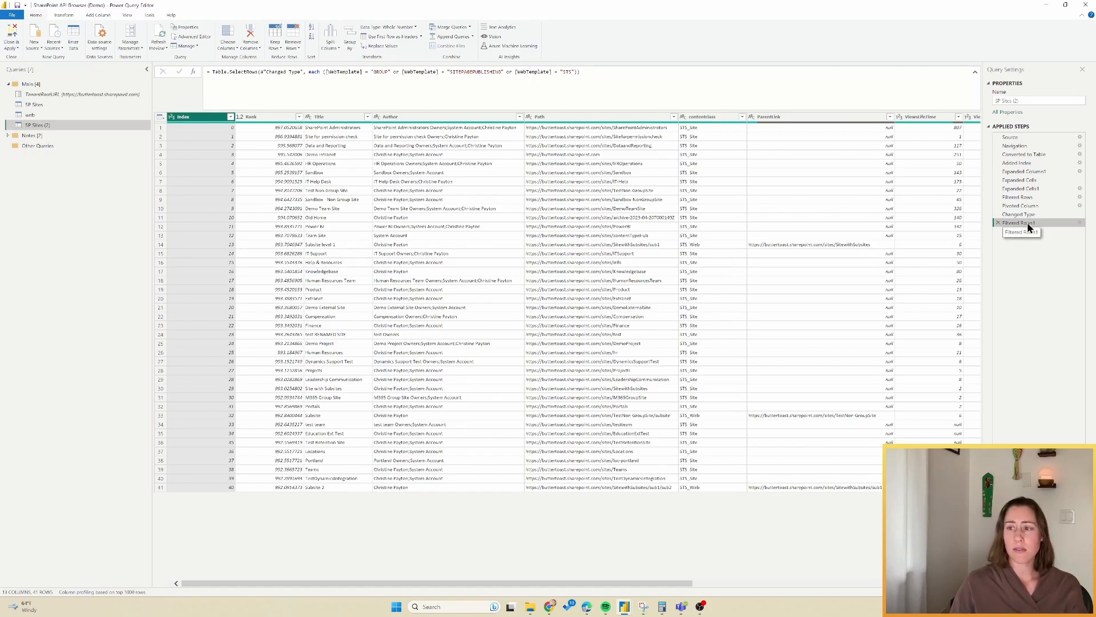
left_click_drag(368, 71, 580, 85)
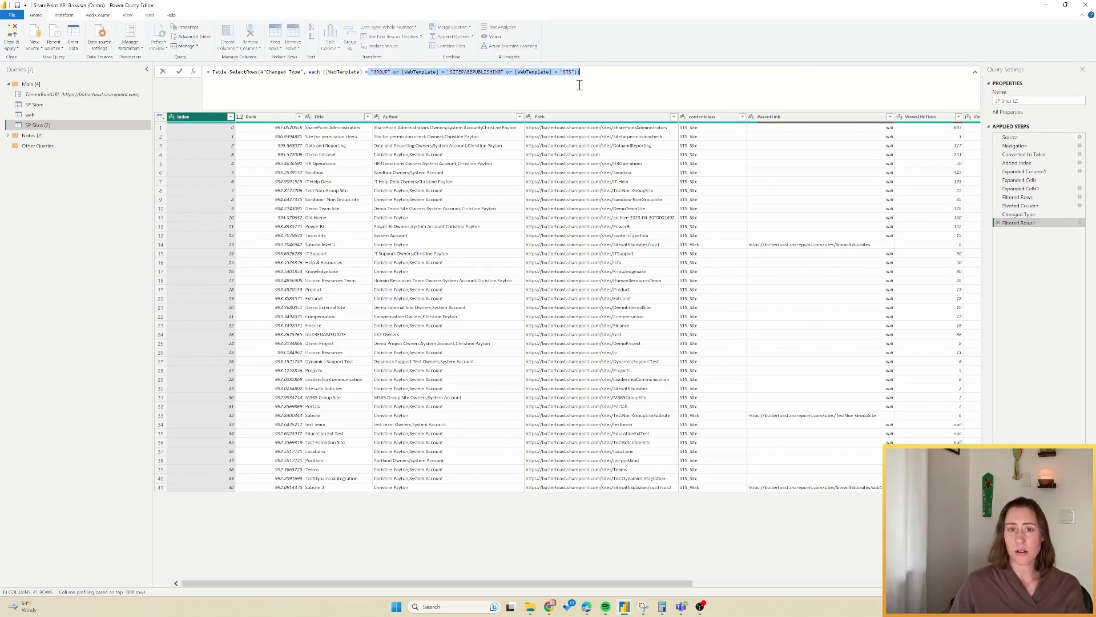
left_click(1026, 214)
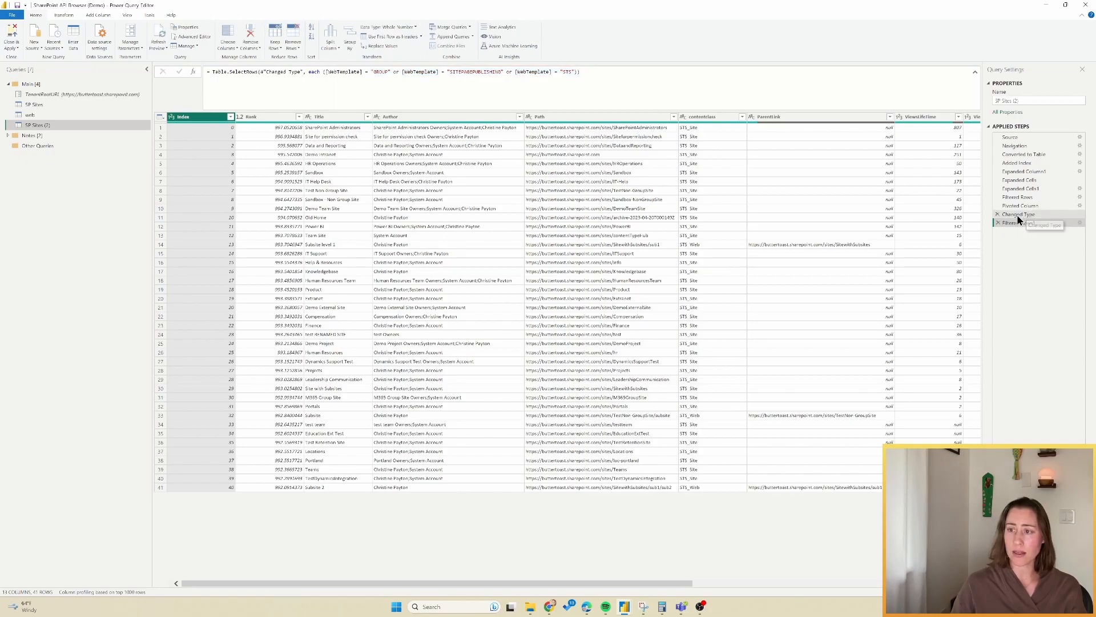
left_click(997, 214)
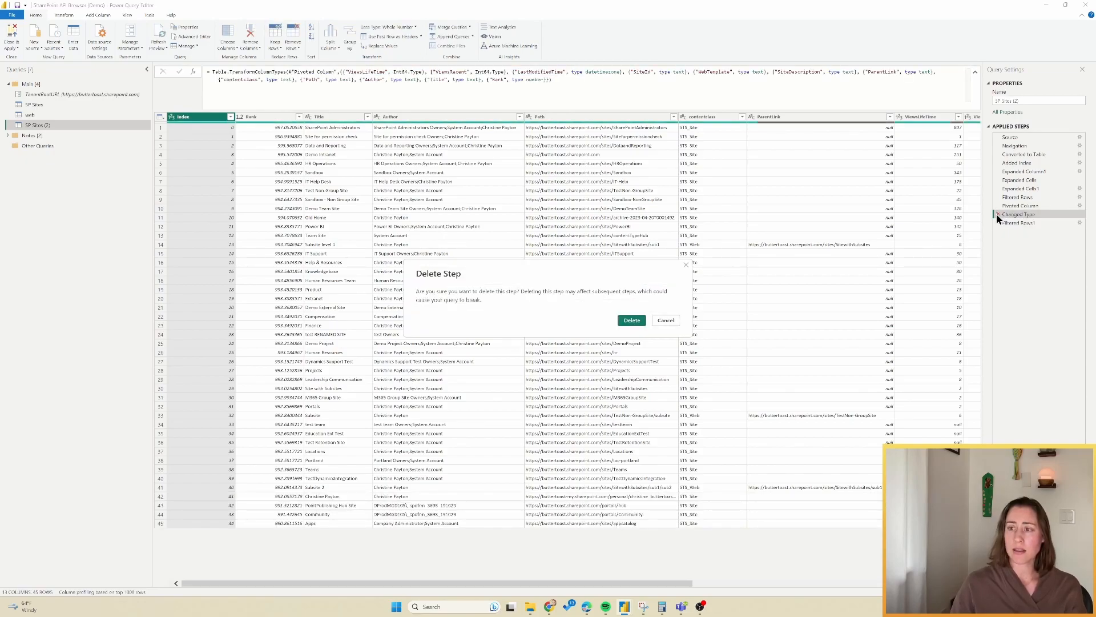
left_click(626, 320)
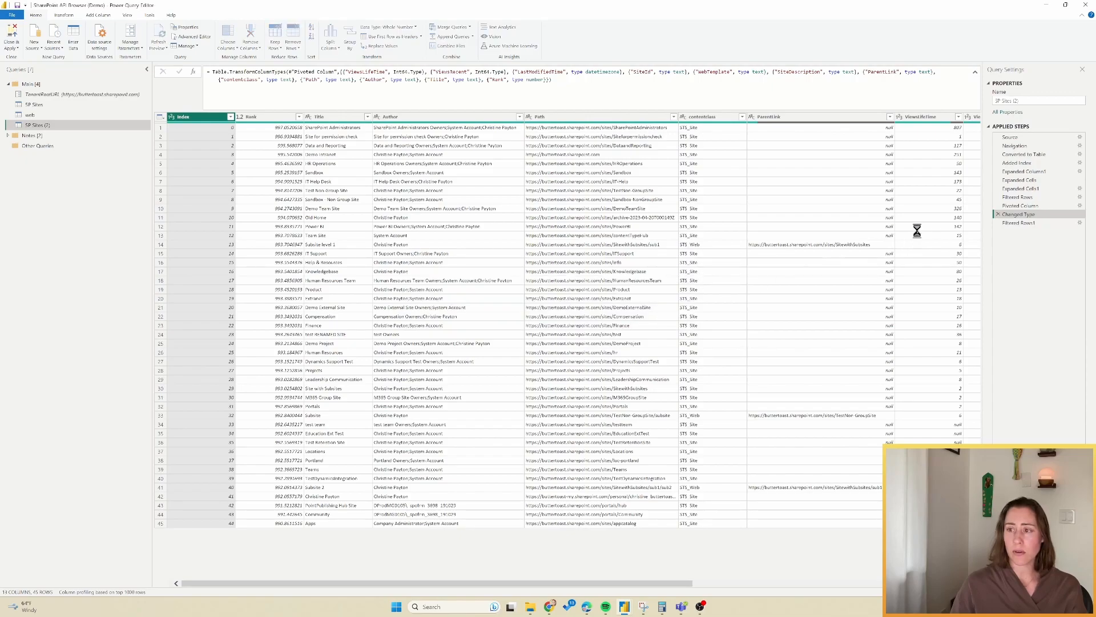
Step: Go back through the Pivoted Column step to Filtered Rows and examine its filter conditions and formula
left_click(1027, 207)
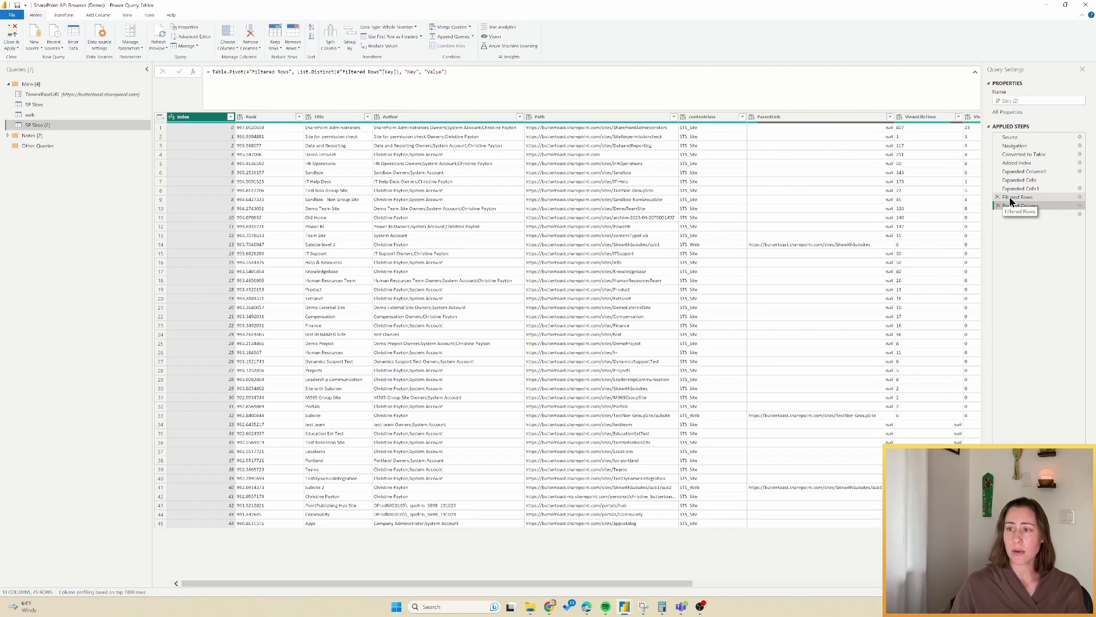
left_click(1023, 198)
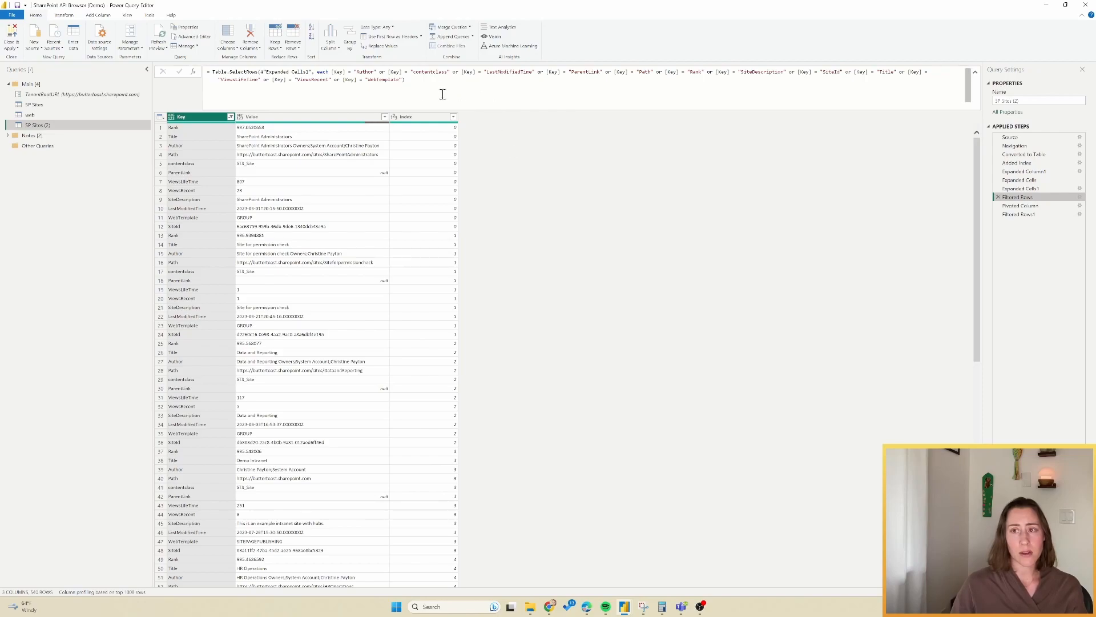
left_click(1079, 198)
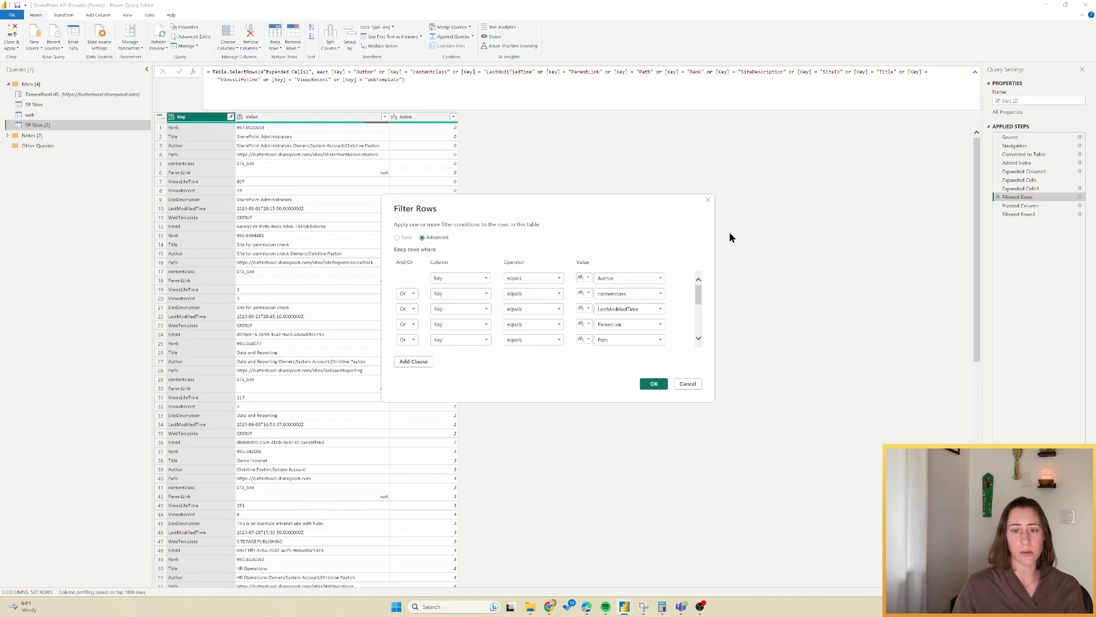
left_click(709, 201)
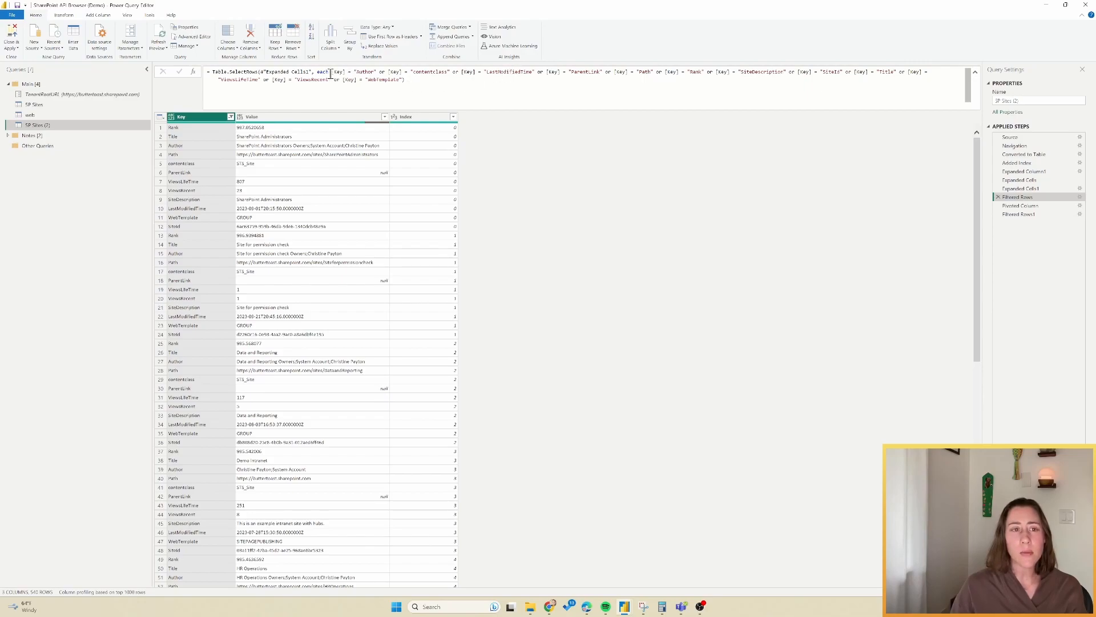
left_click(289, 74)
key("ctrl+a")
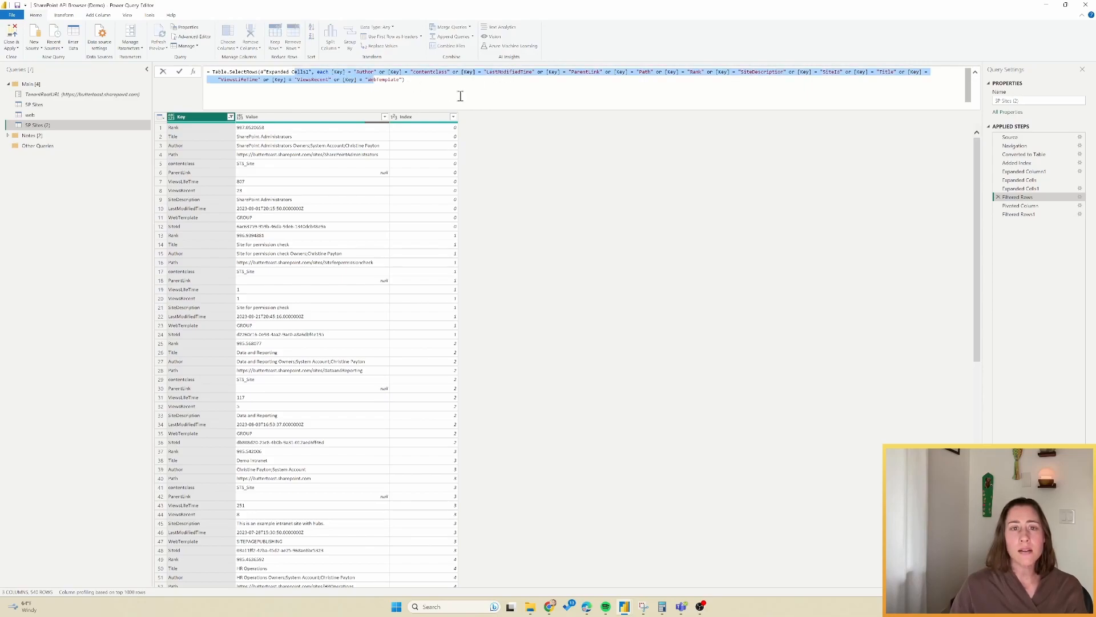
key("Right")
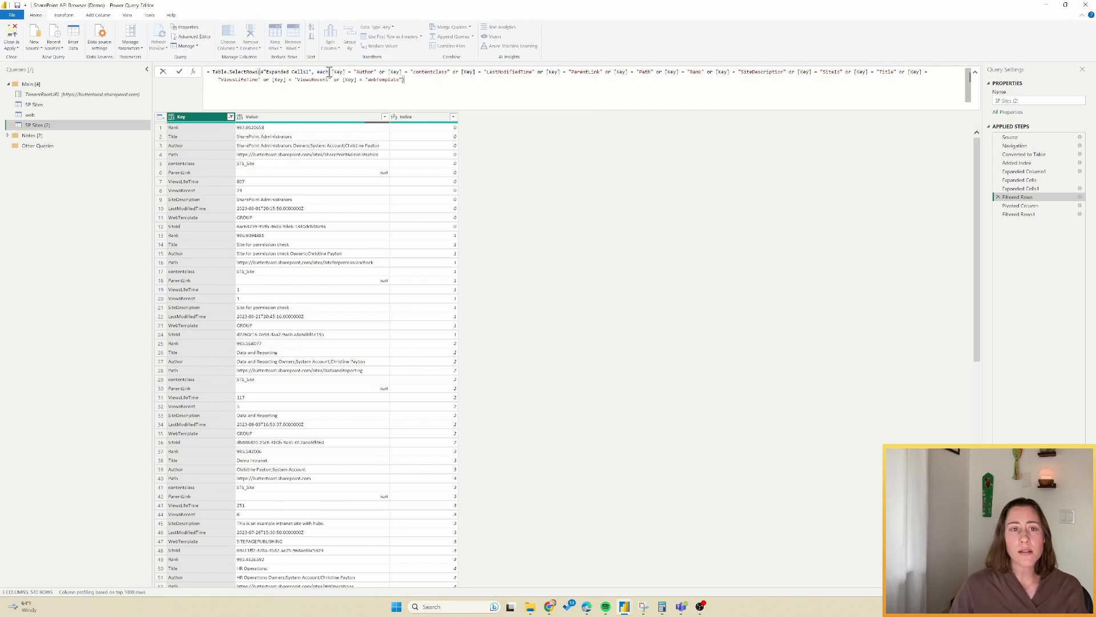
Step: Reduce the Filtered Rows formula to the Key values "Path" and "WebTemplate", and check the Pivoted Column and Filtered Rows1 steps
left_click_drag(333, 73, 613, 75)
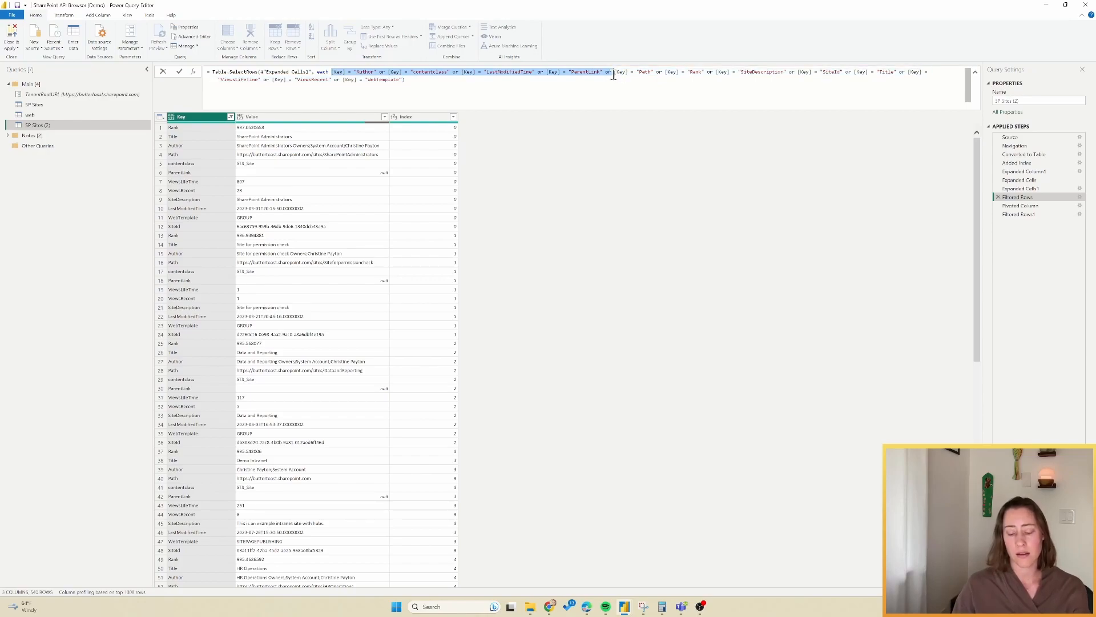
key("BackSpace")
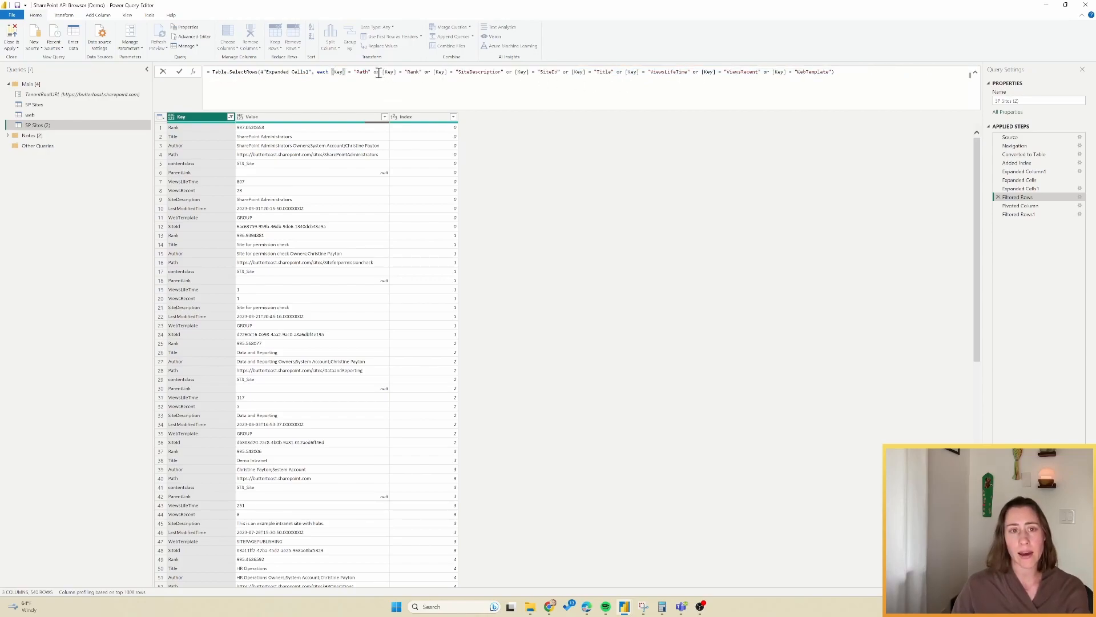
left_click_drag(381, 72, 761, 75)
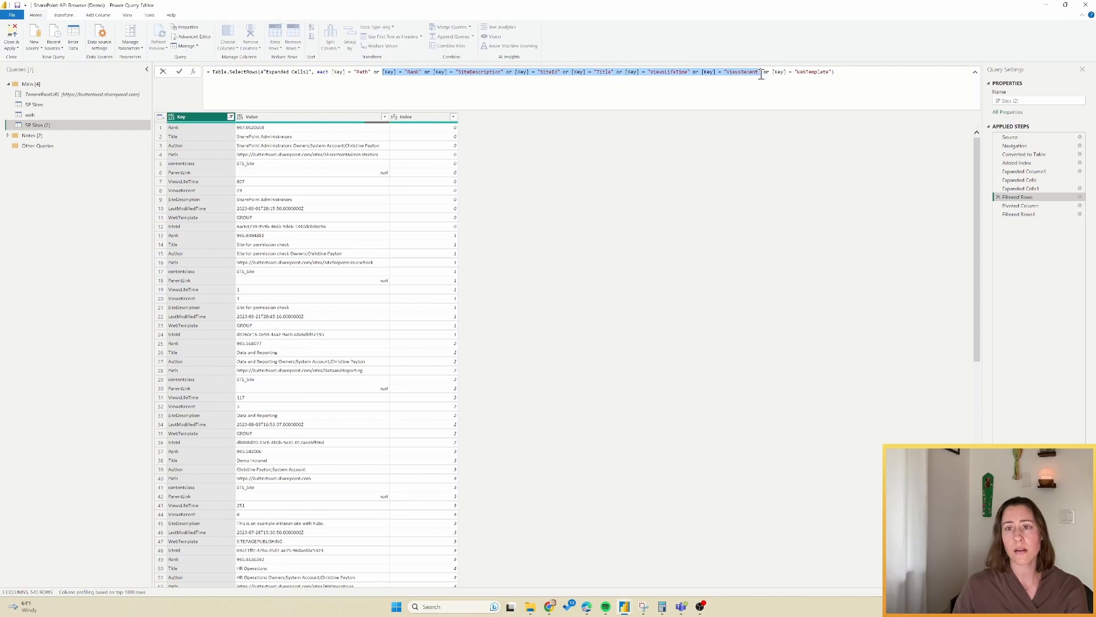
key("BackSpace")
key("BackSpace")
key("BackSpace")
key("BackSpace")
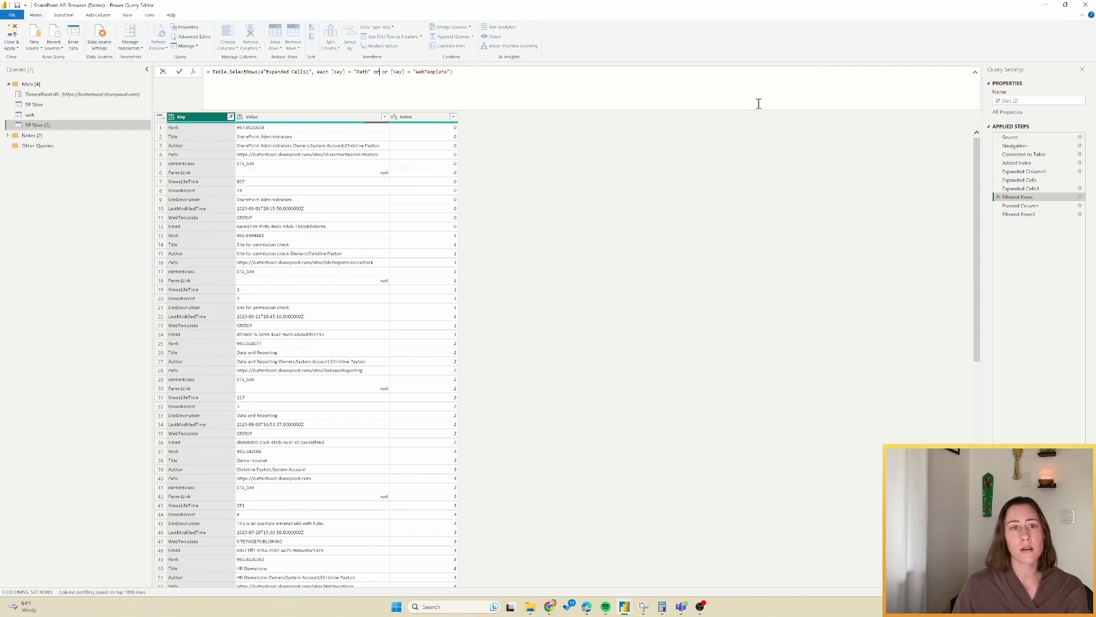
key("BackSpace")
left_click(178, 74)
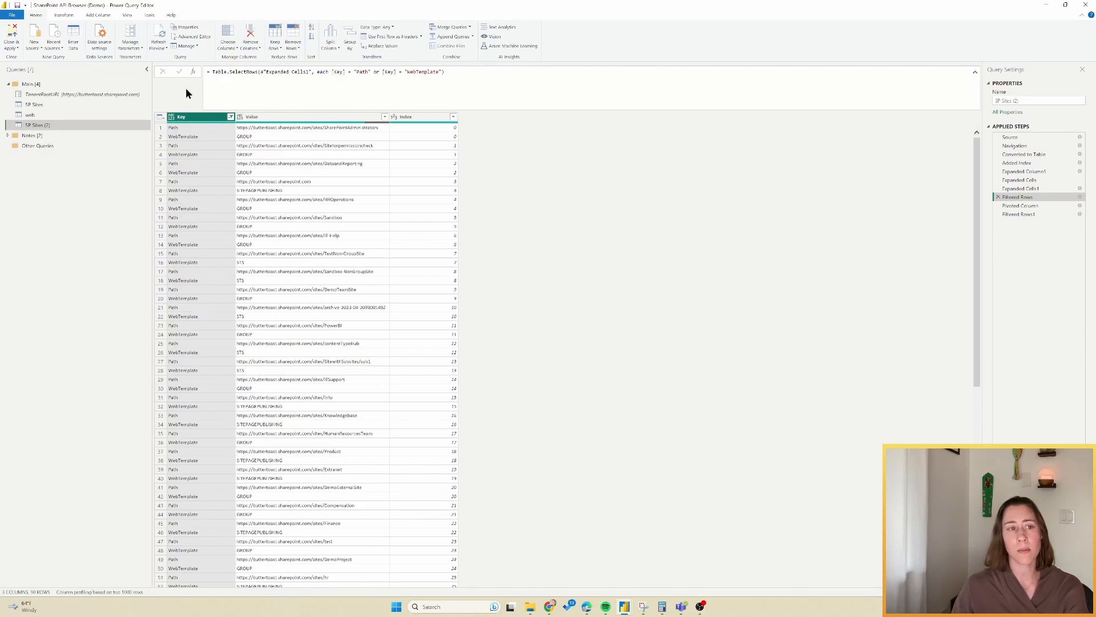
left_click(1022, 205)
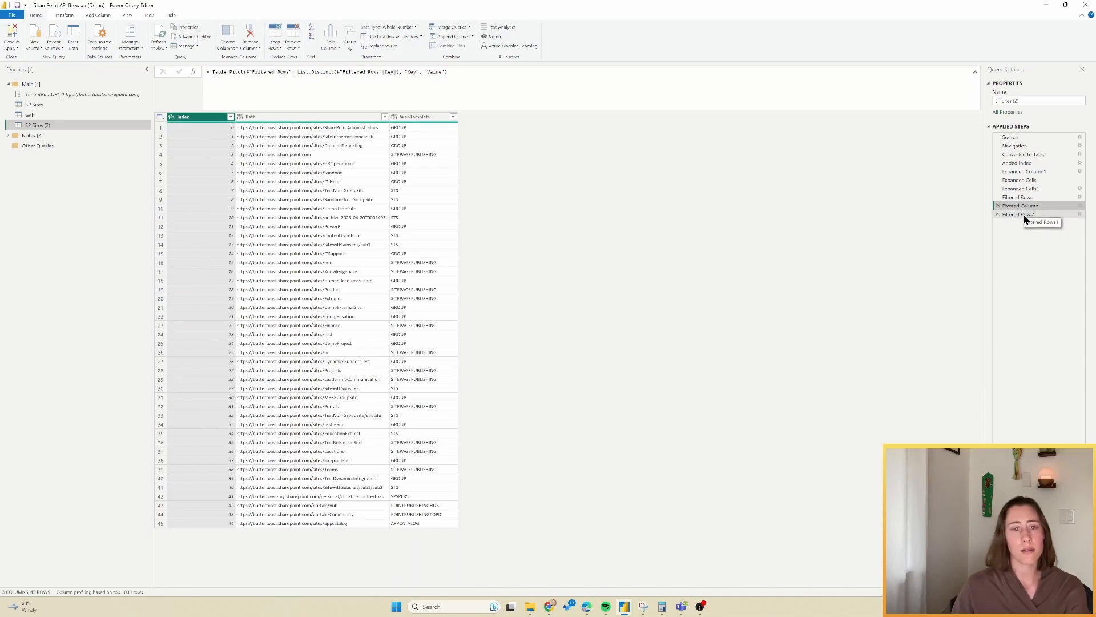
left_click(1023, 214)
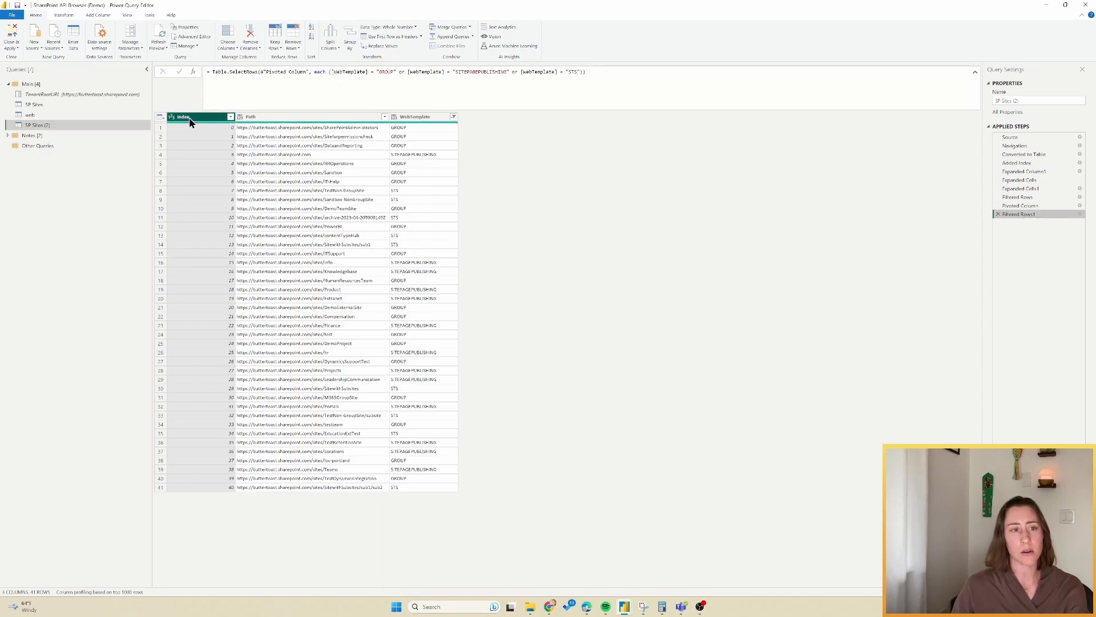
Step: Rename the duplicated query SP All Lists
double_click(56, 124)
key("BackSpace")
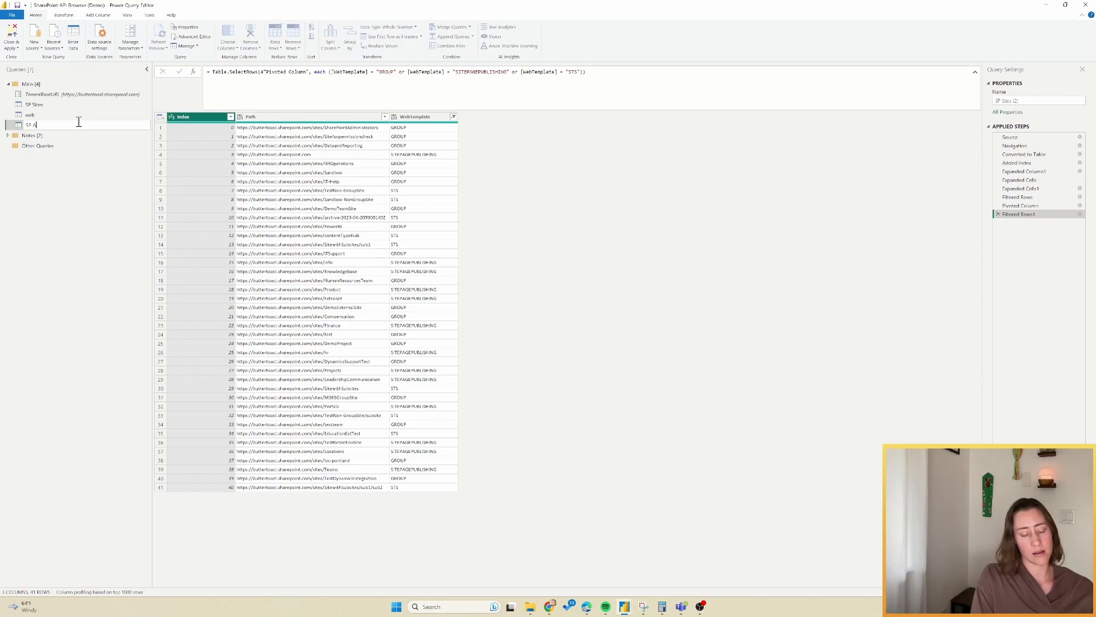
type("SP All Lists")
key("Return")
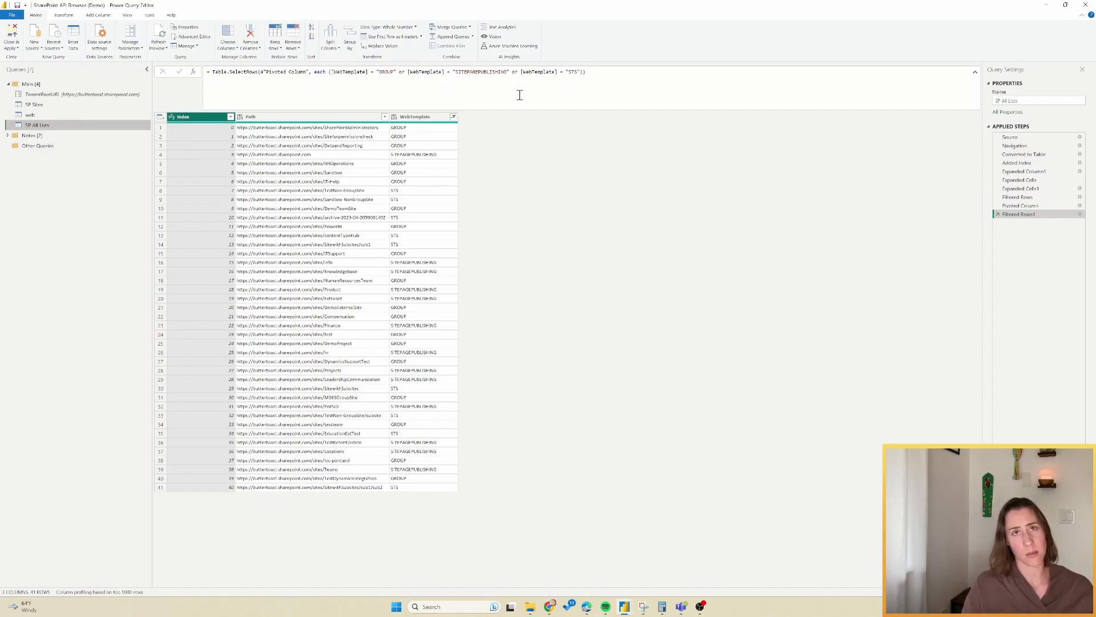
Step: Set the data type of the Path and WebTemplate columns to Text
left_click(345, 117)
left_click(430, 117, "ctrl")
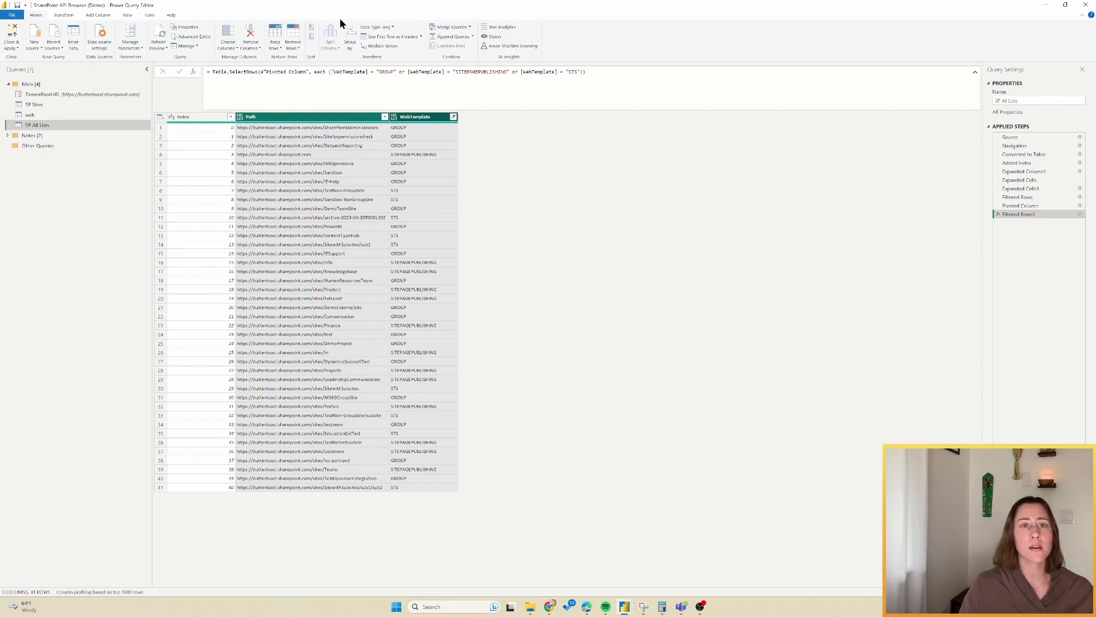
left_click(392, 27)
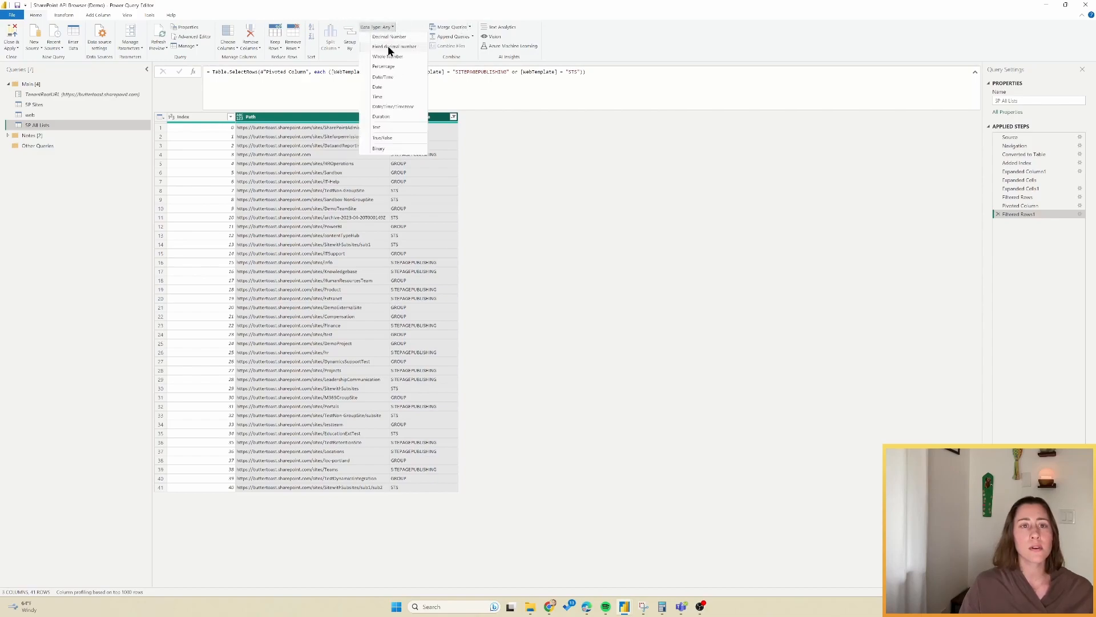
left_click(389, 126)
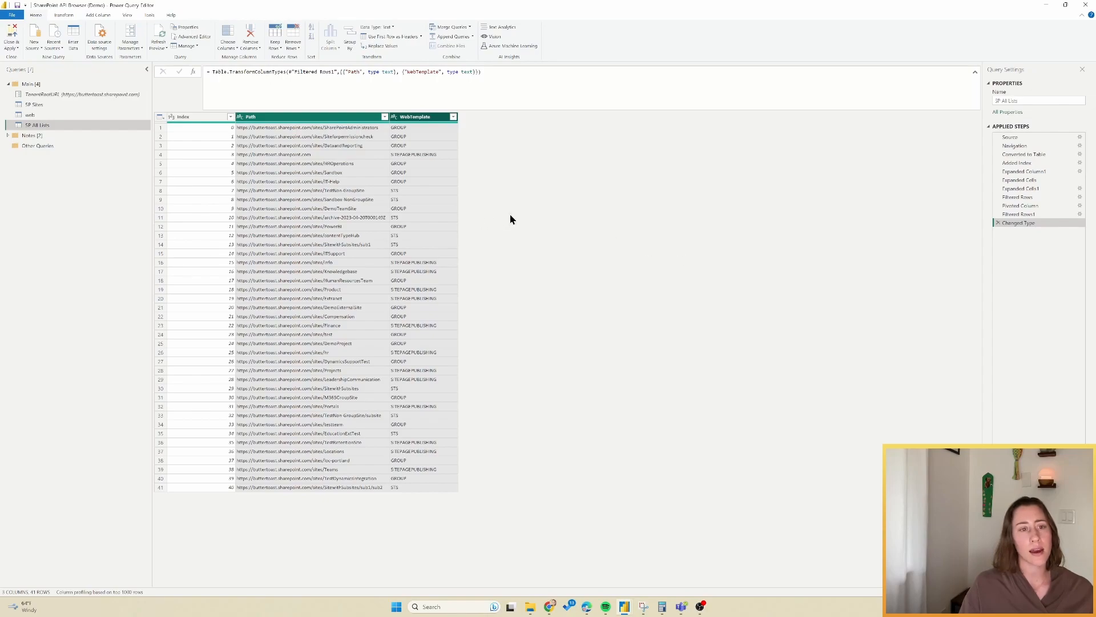
Step: Create a new blank query and open its code in the Advanced Editor
left_click(35, 48)
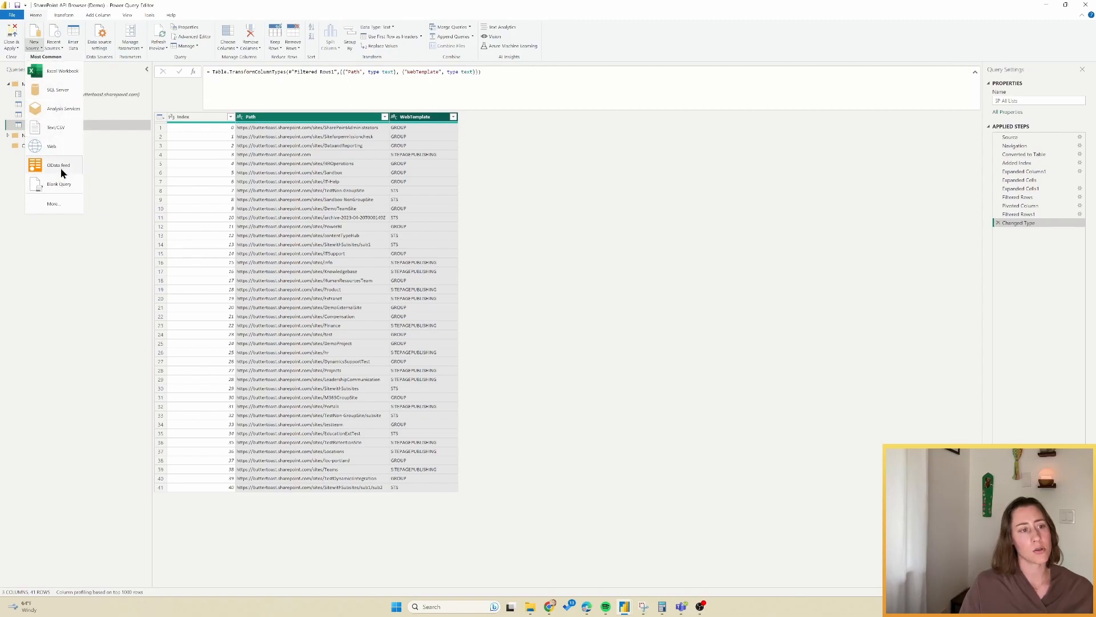
left_click(63, 184)
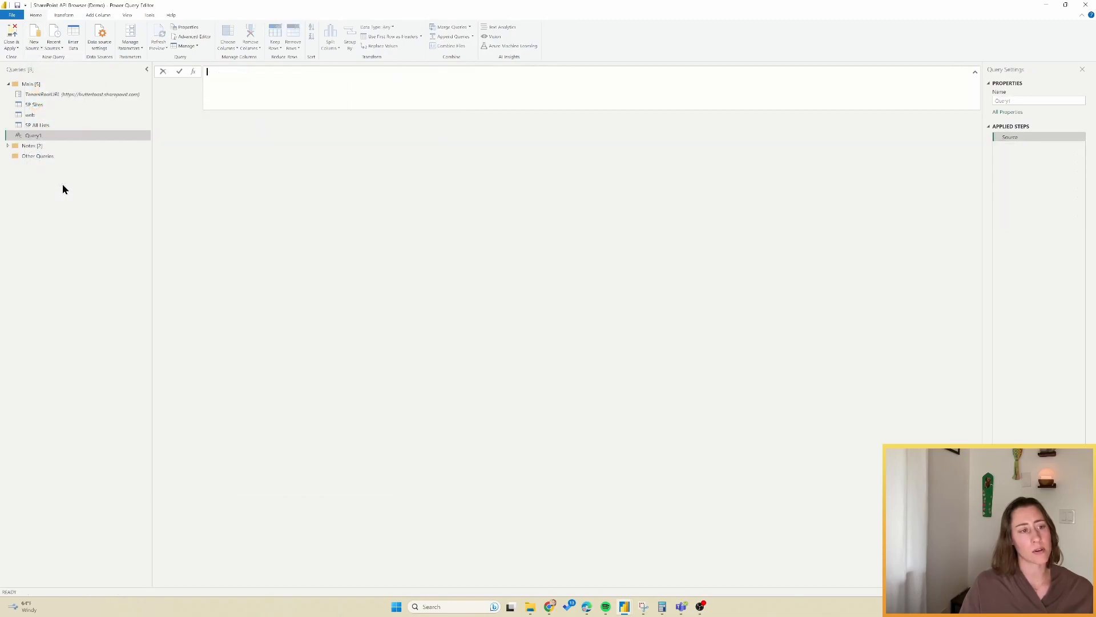
left_click(200, 38)
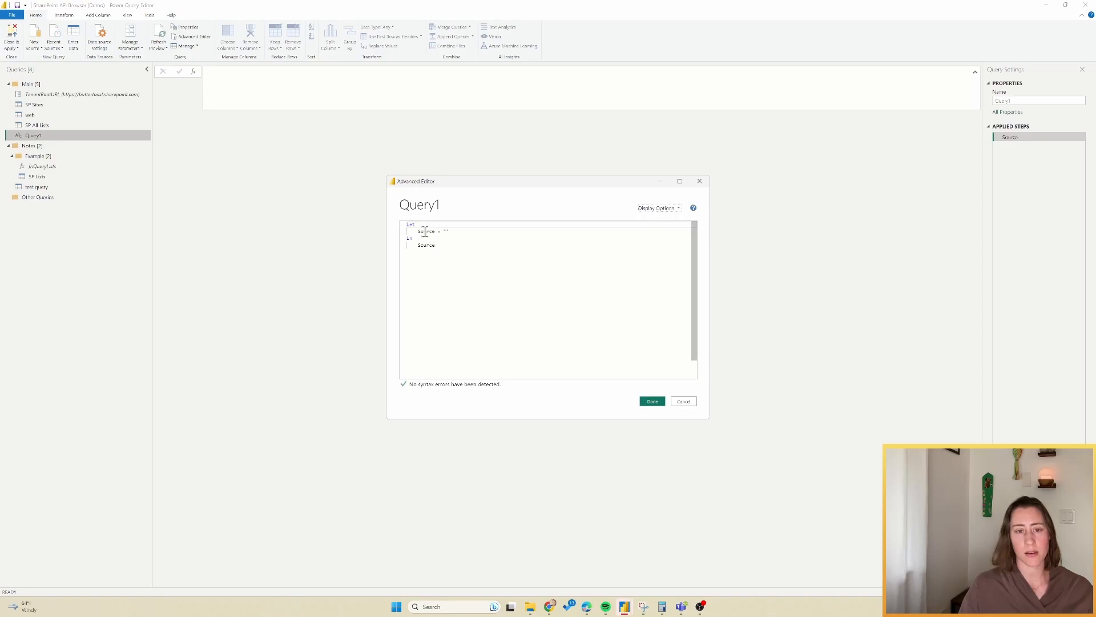
Step: Replace the empty source value with a function that takes InputURL, and begin a nested let expression in it
double_click(449, 231)
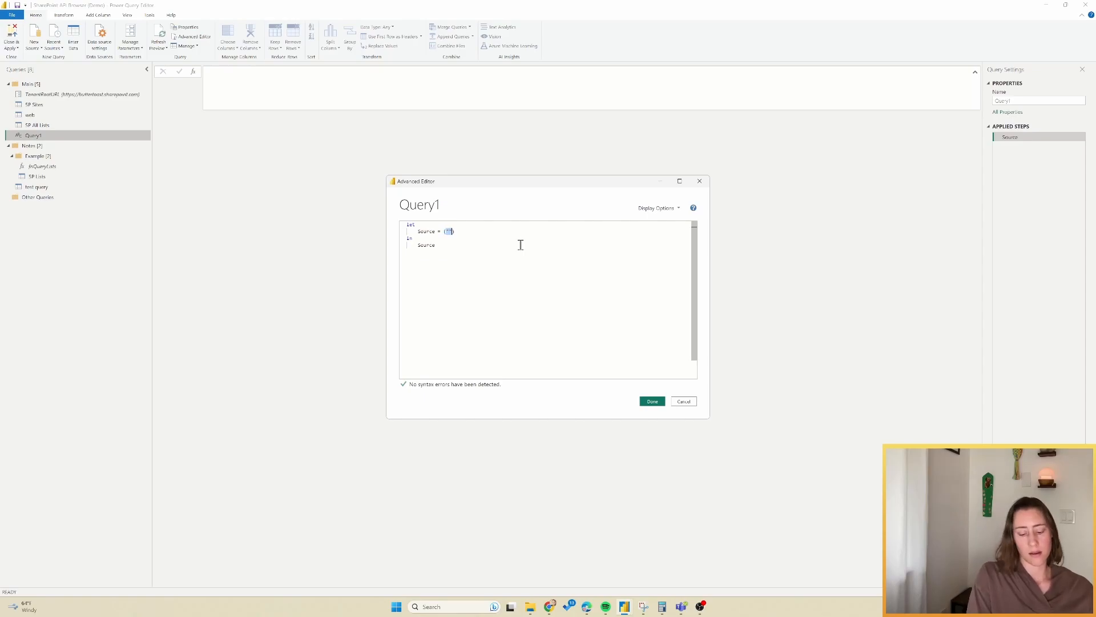
type("Input")
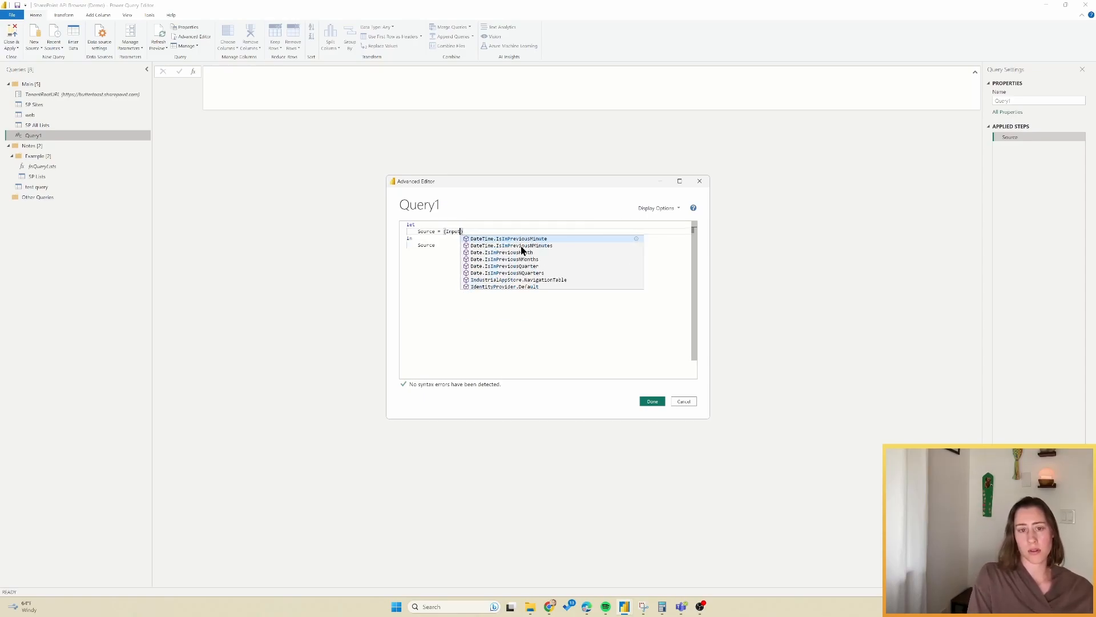
type("URL) =>")
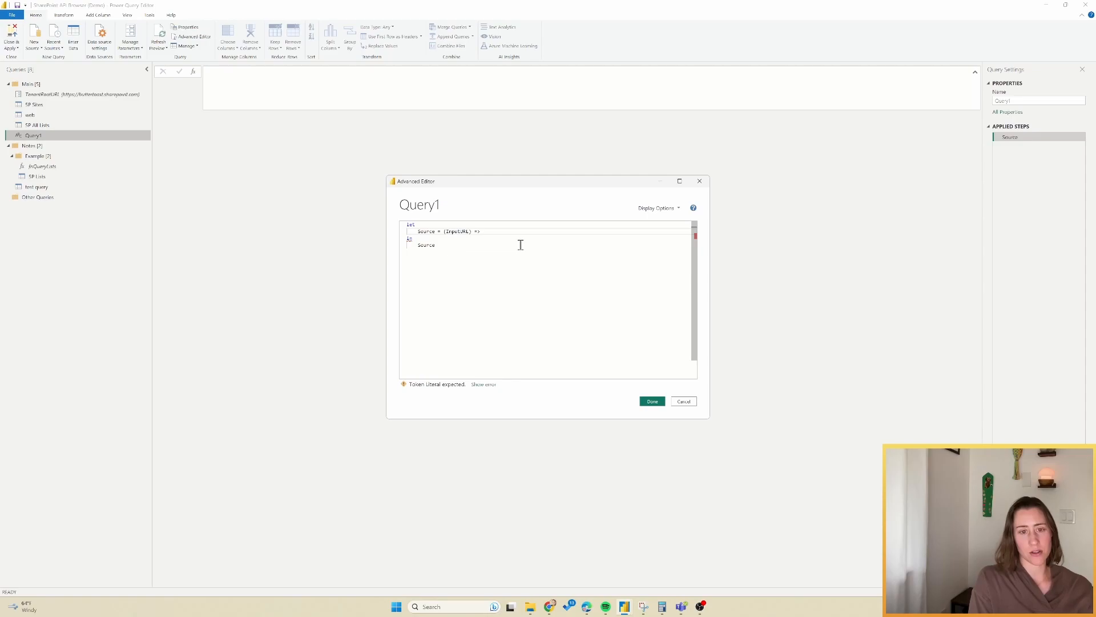
type("let")
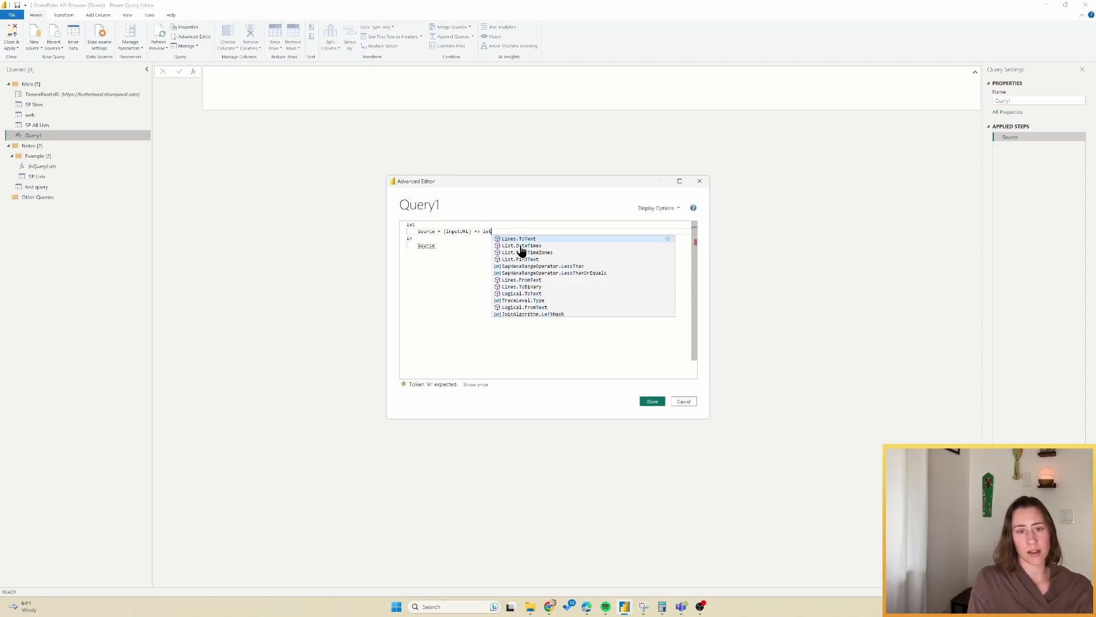
key("Escape")
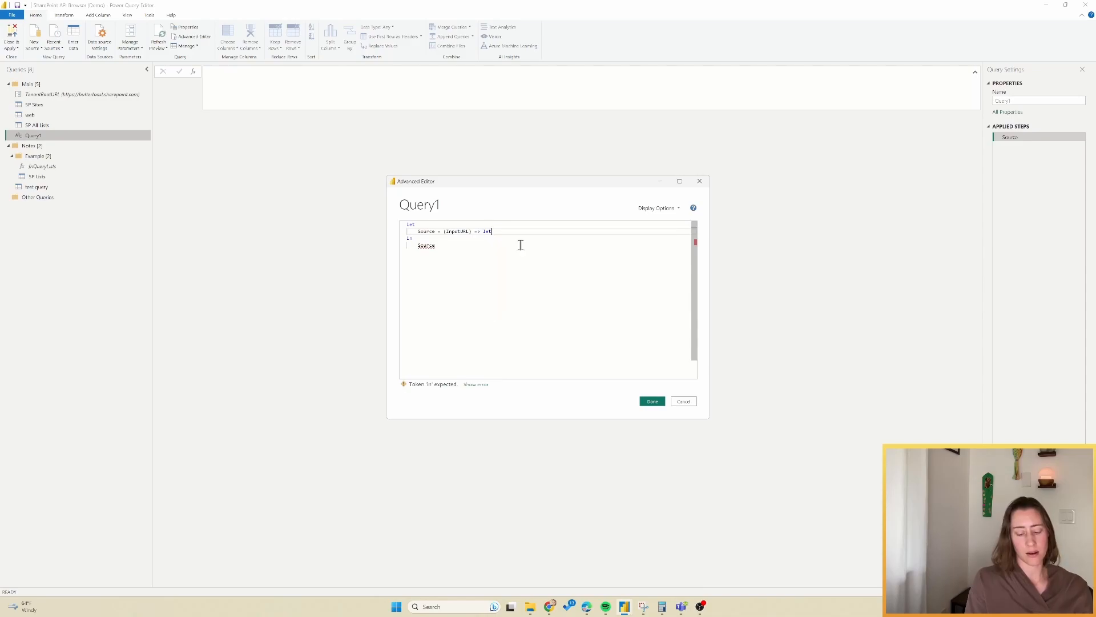
key("Return")
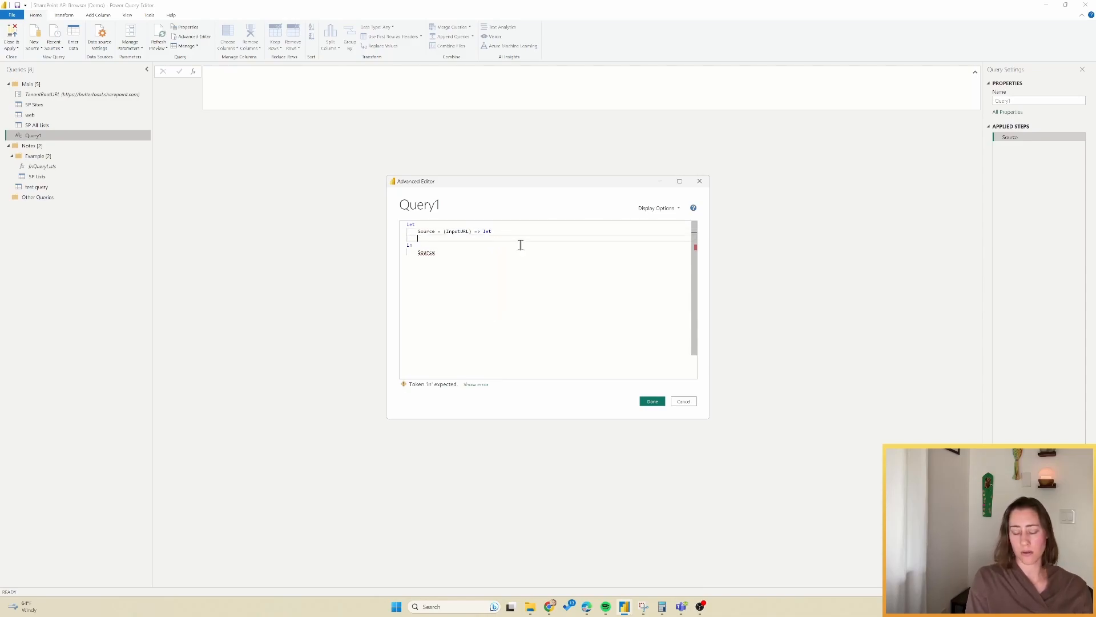
Step: Start an indented Source step inside the nested let that calls OData.Feed
type("Source")
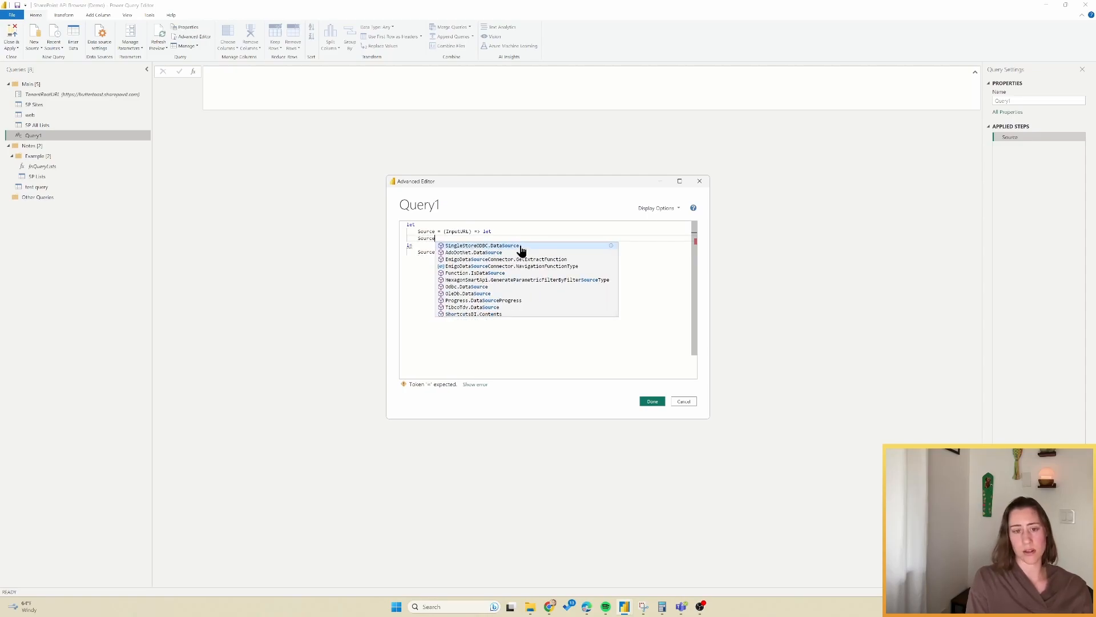
key("Left")
key("Left")
key("Tab")
key("End")
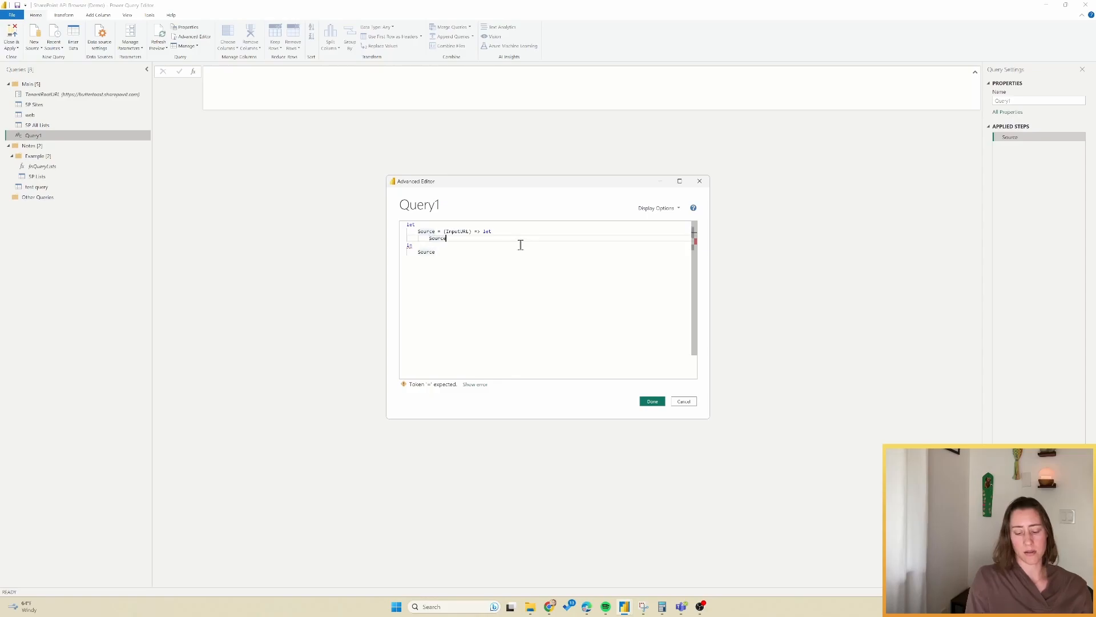
type("= ")
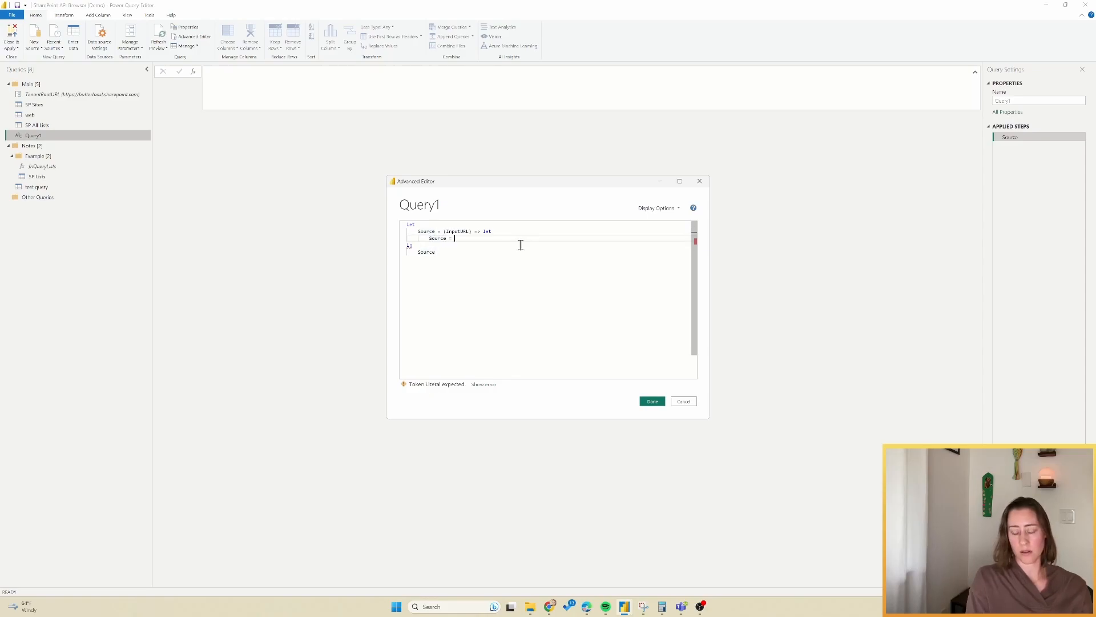
type("Odata")
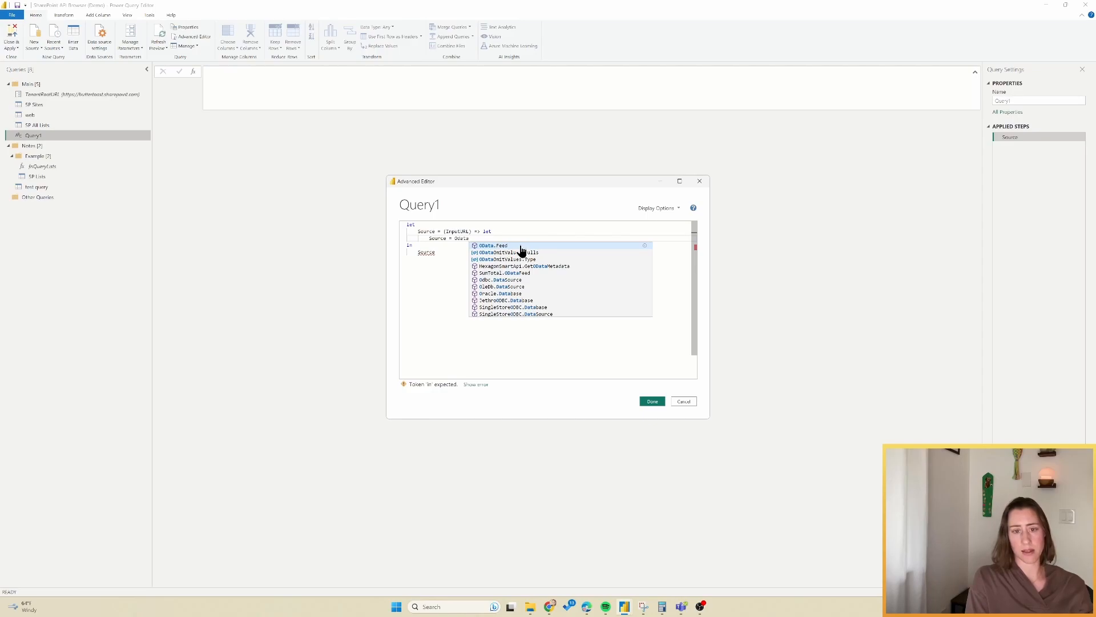
left_click(521, 245)
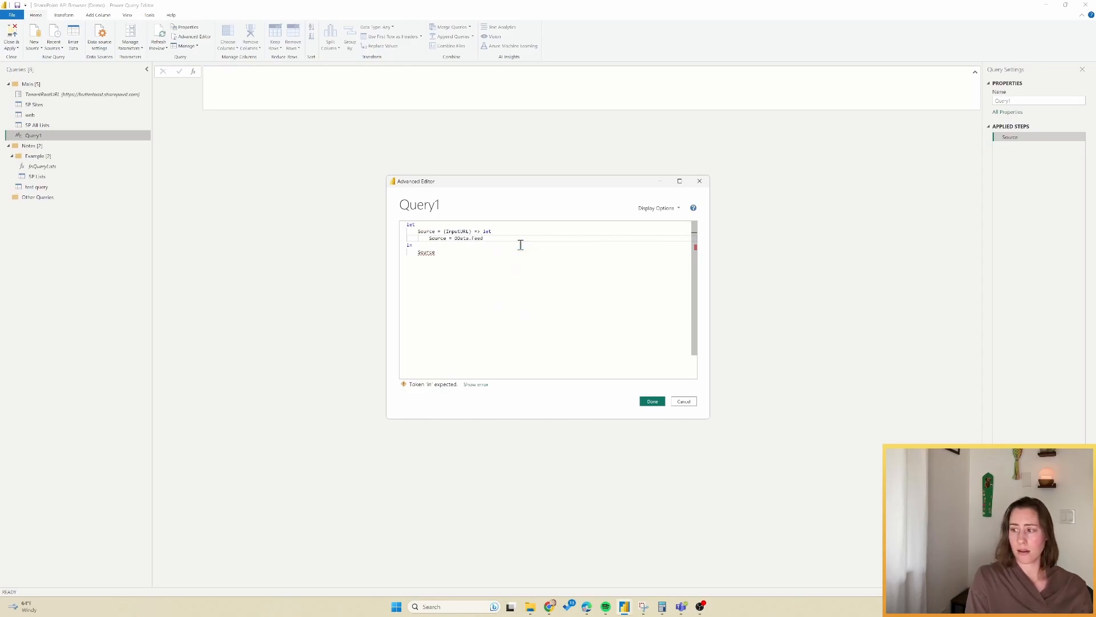
type("(")
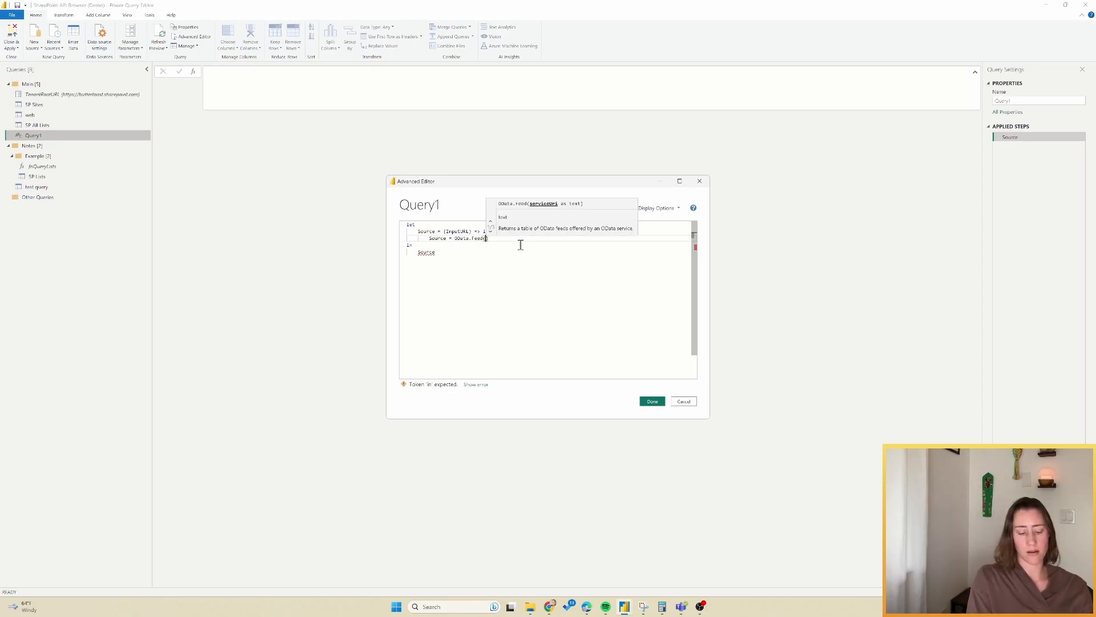
Step: Give the OData.Feed call the address InputURL & "/_api/web/lists/"
type("InputURL")
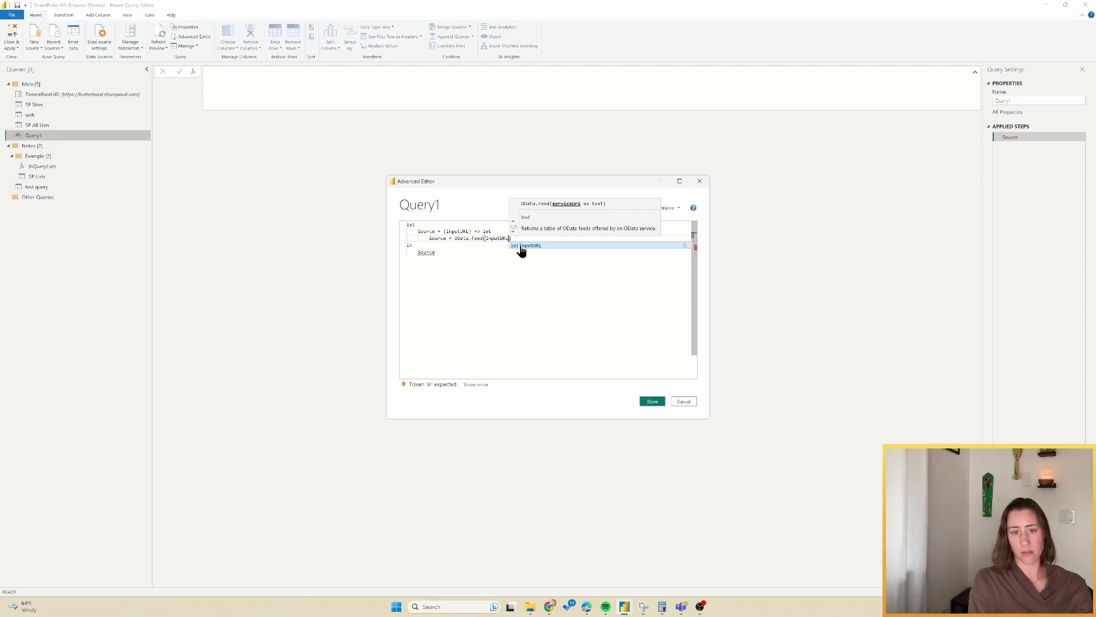
type("&")
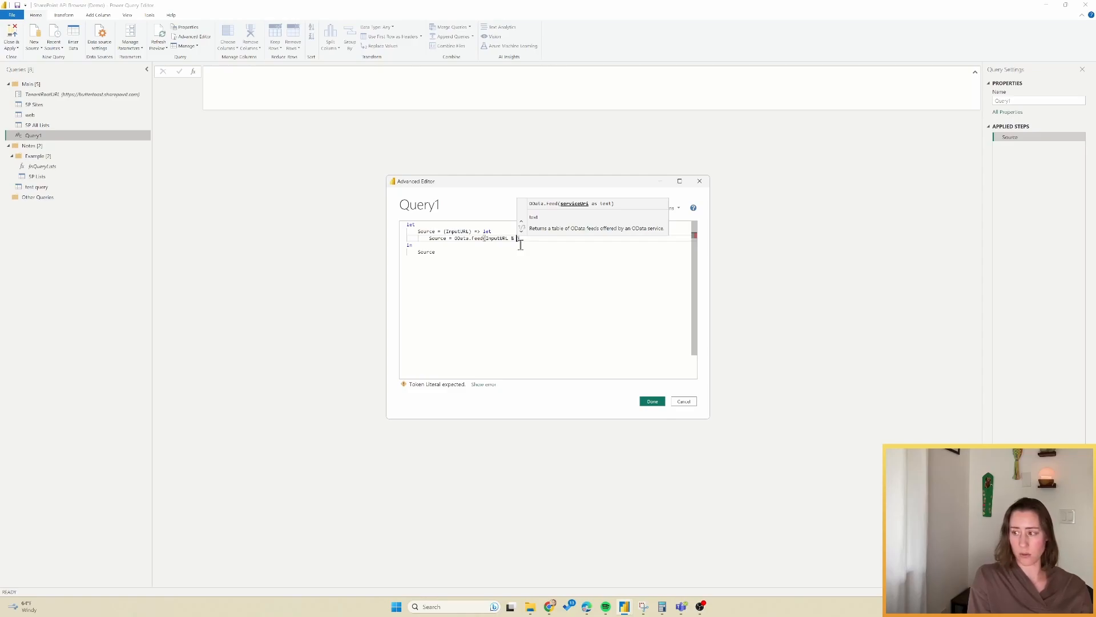
type("\"")
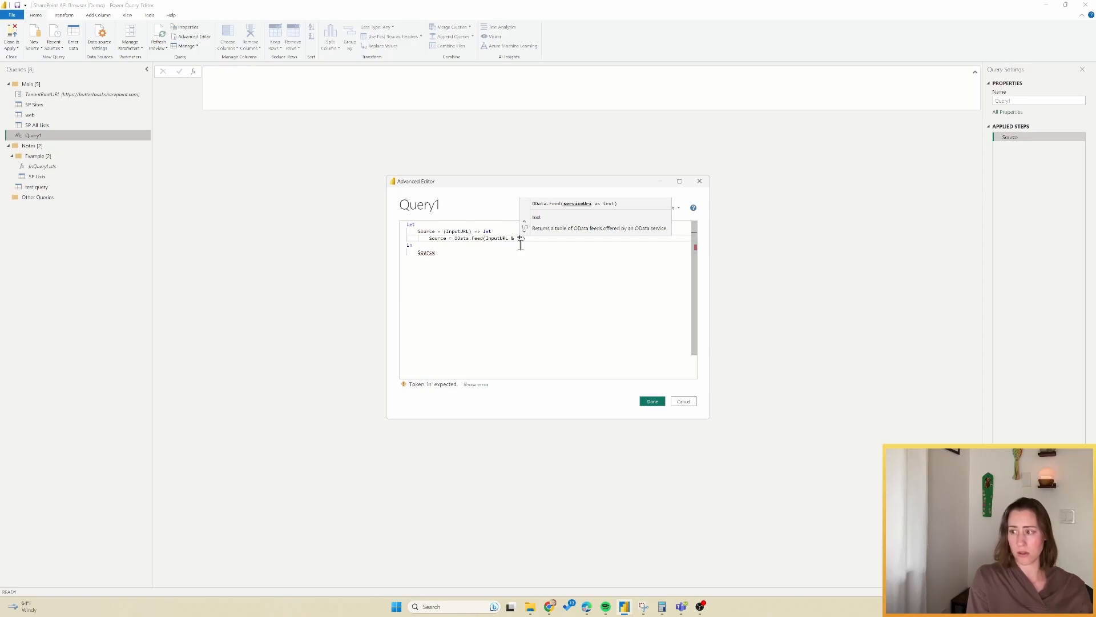
type("/_api")
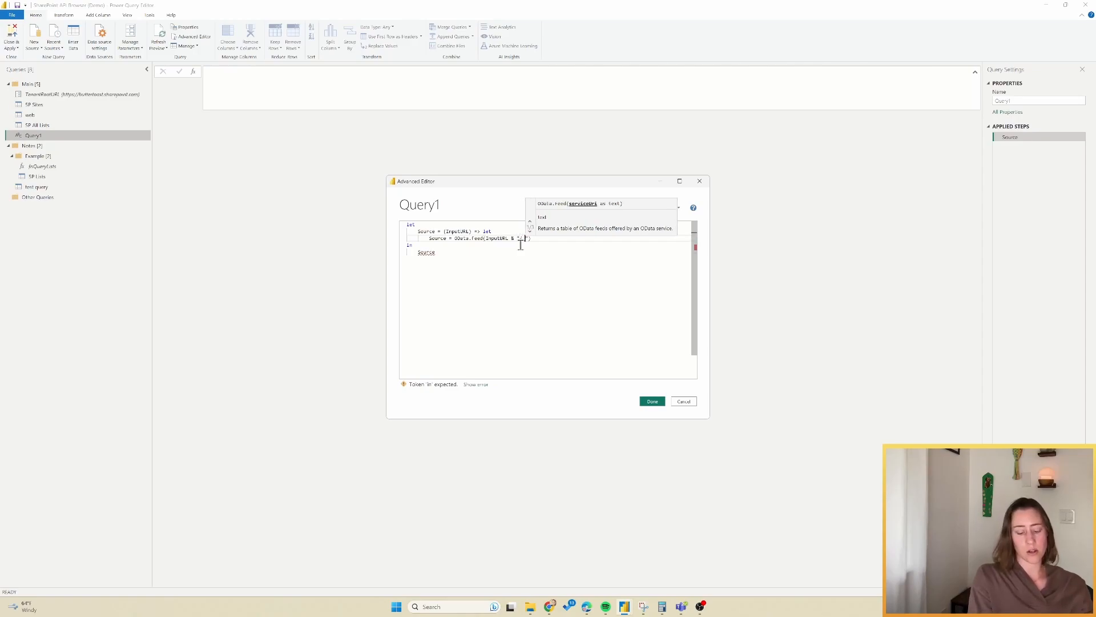
type("/web")
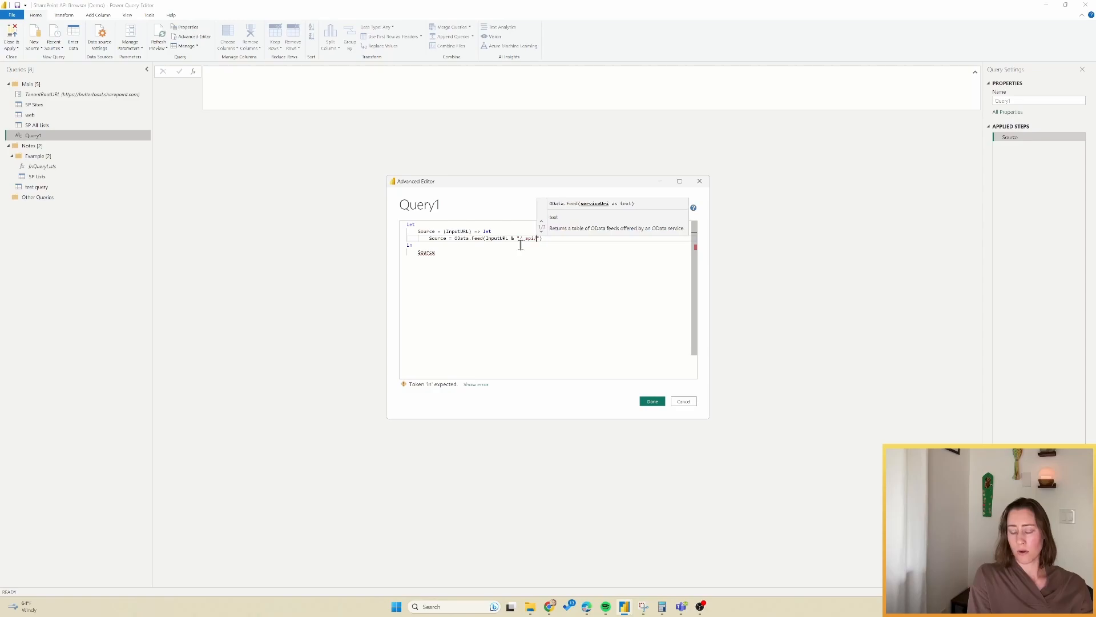
type("/lists/")
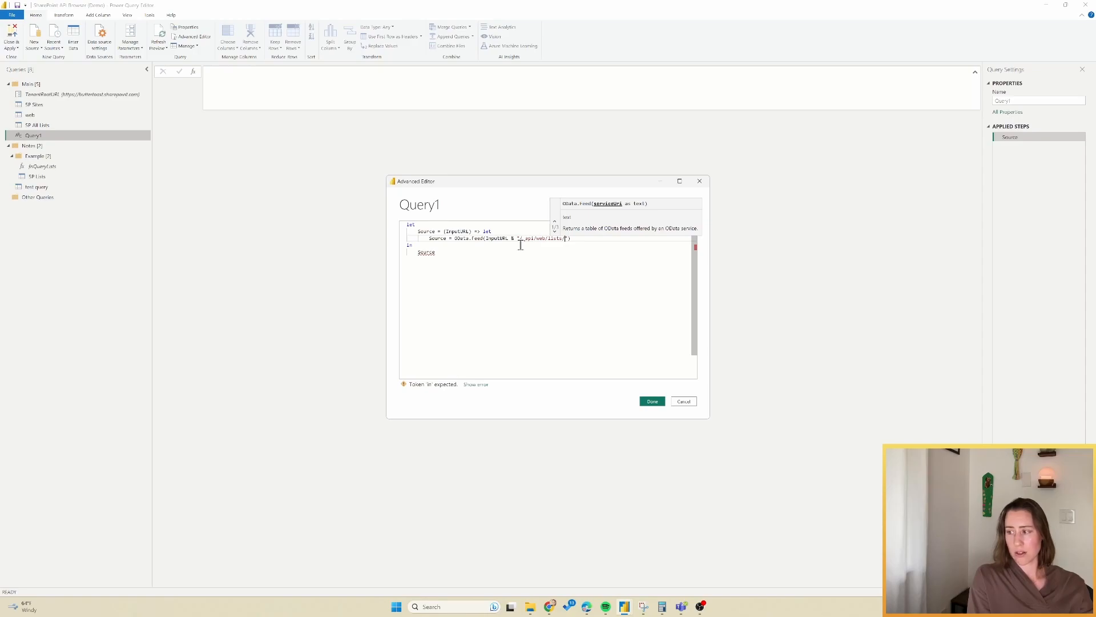
key("Right")
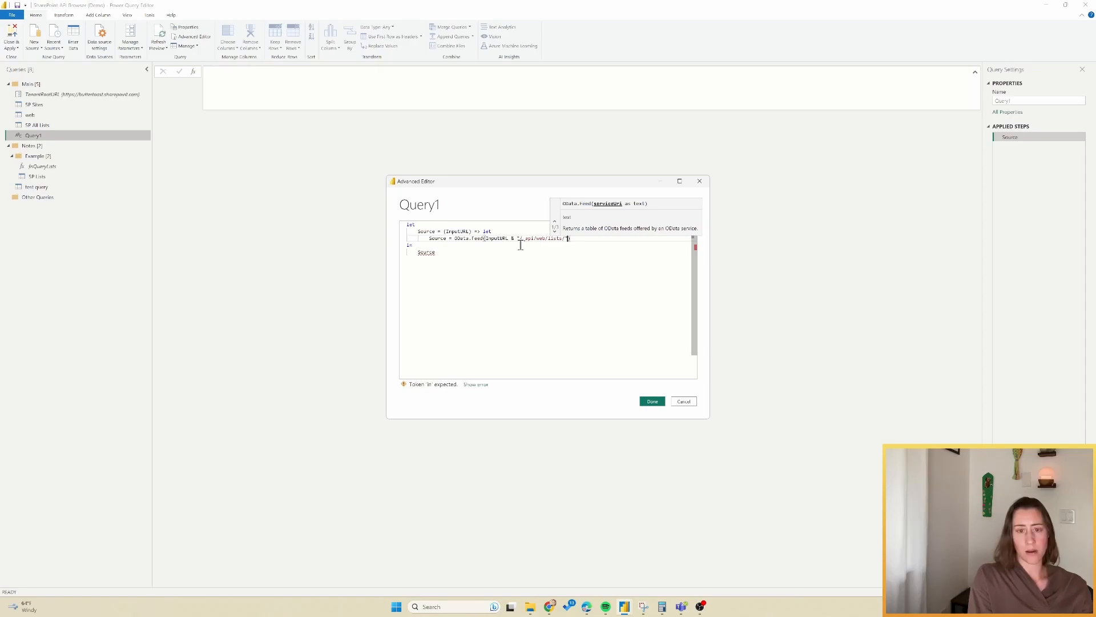
Step: Add null headers and the option [Implementation="2.0"] as the remaining OData.Feed arguments
type(", ")
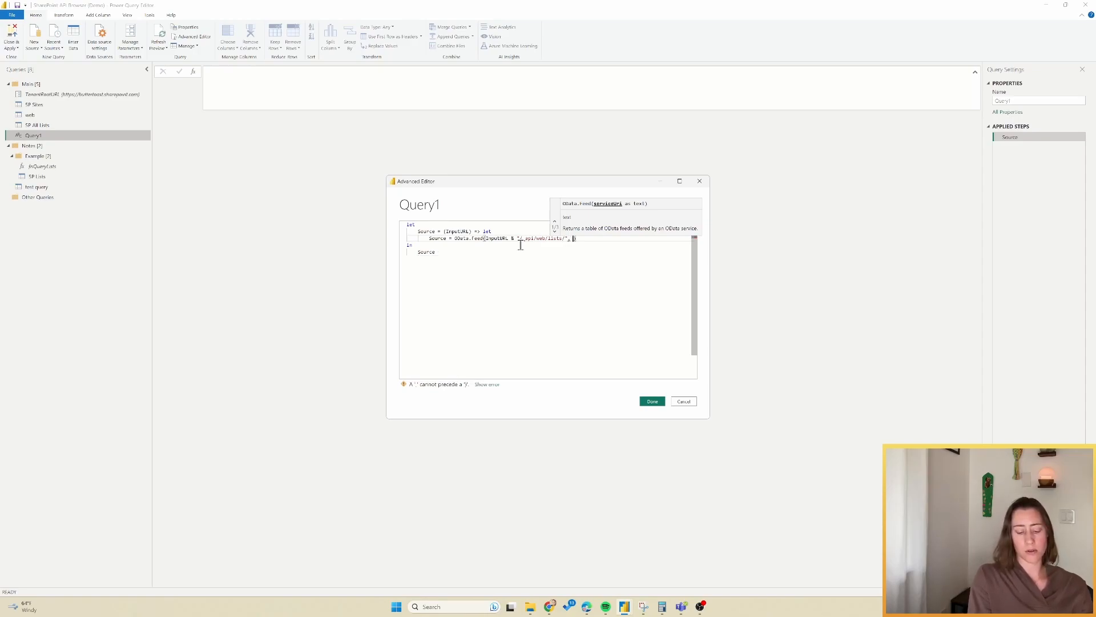
type("null, ")
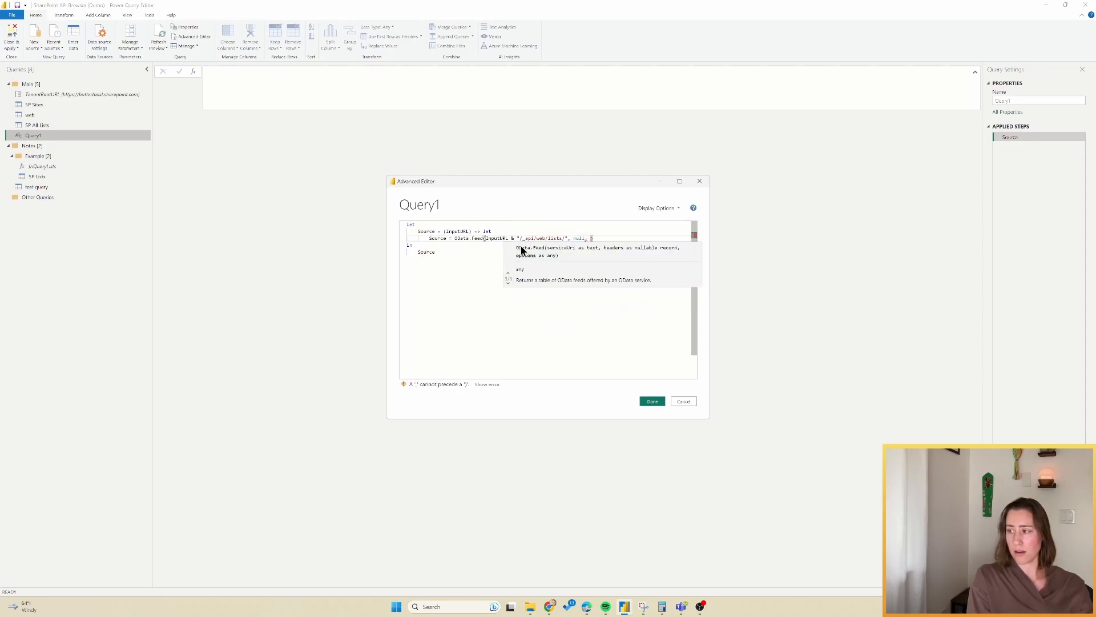
type("[")
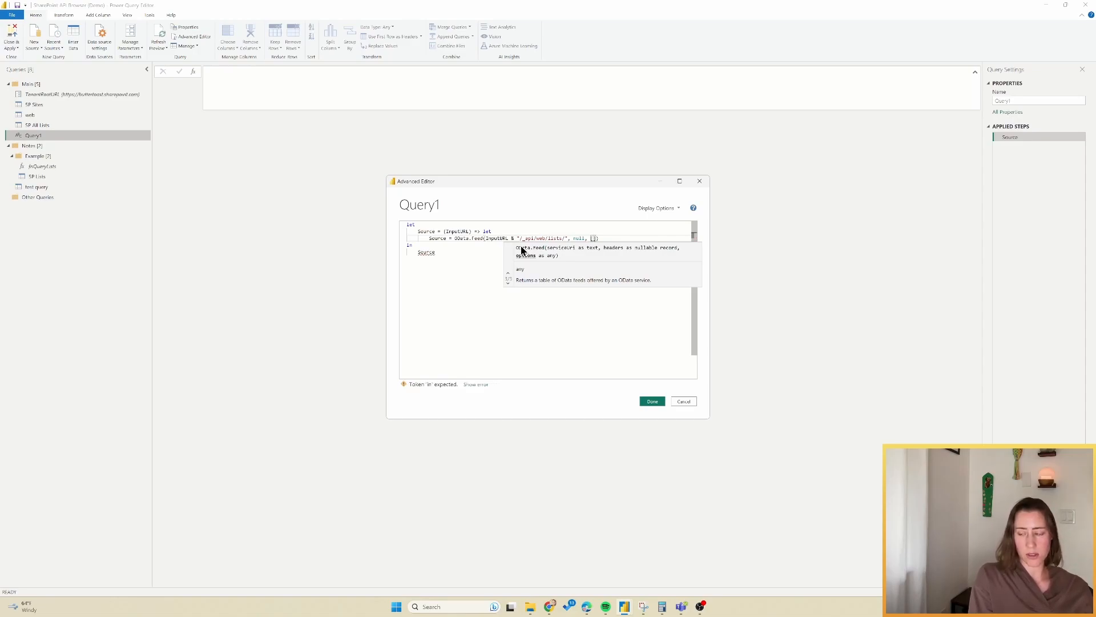
type("Imple")
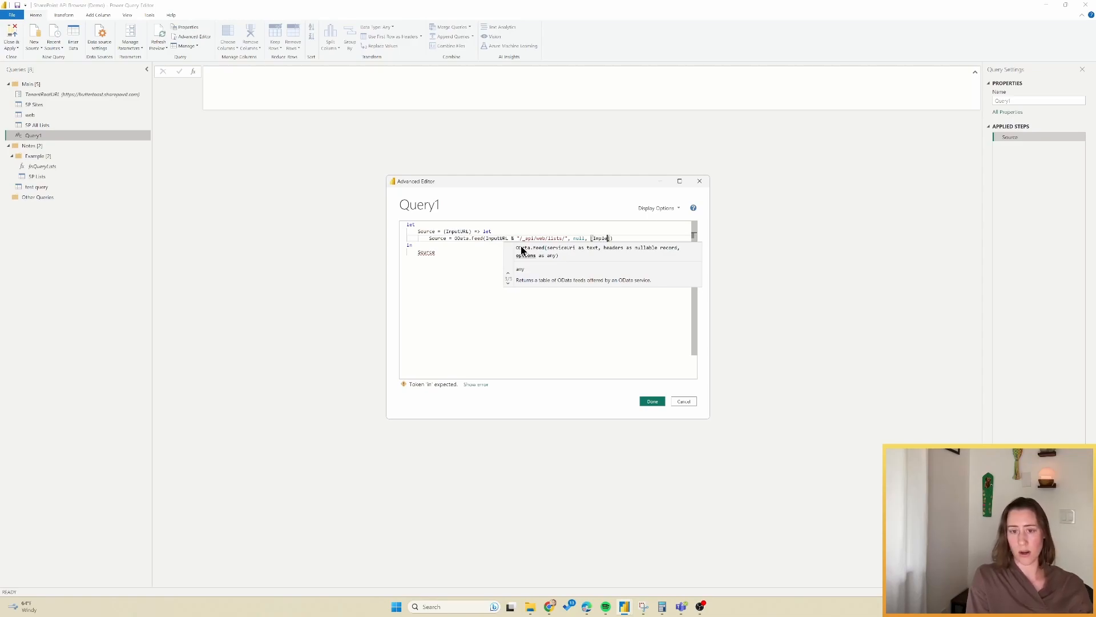
type("mentation=")
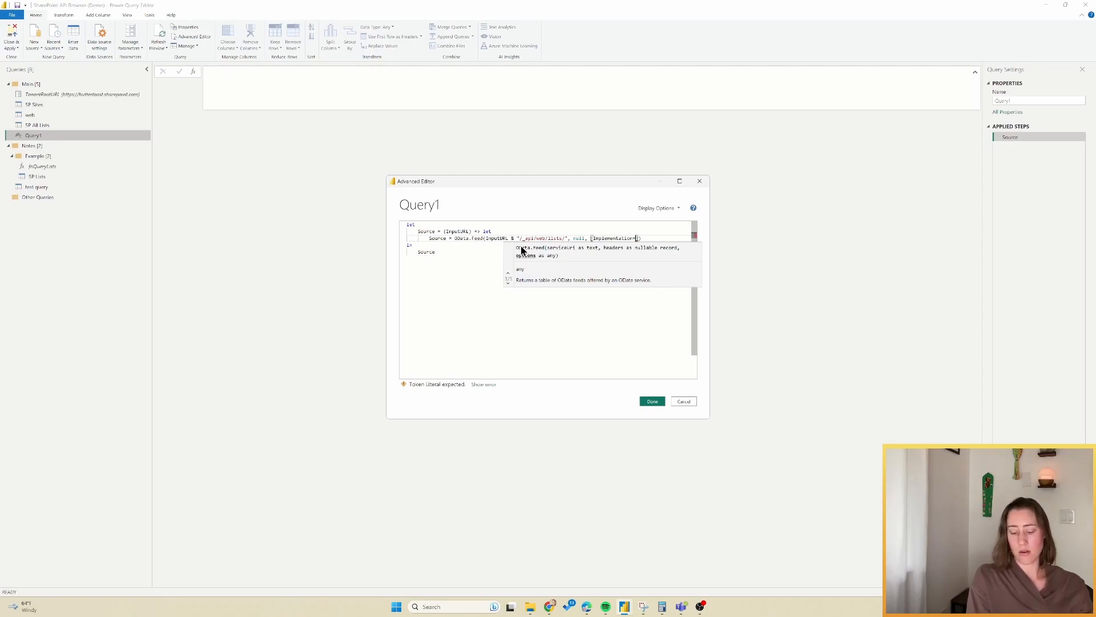
type("\"2.0")
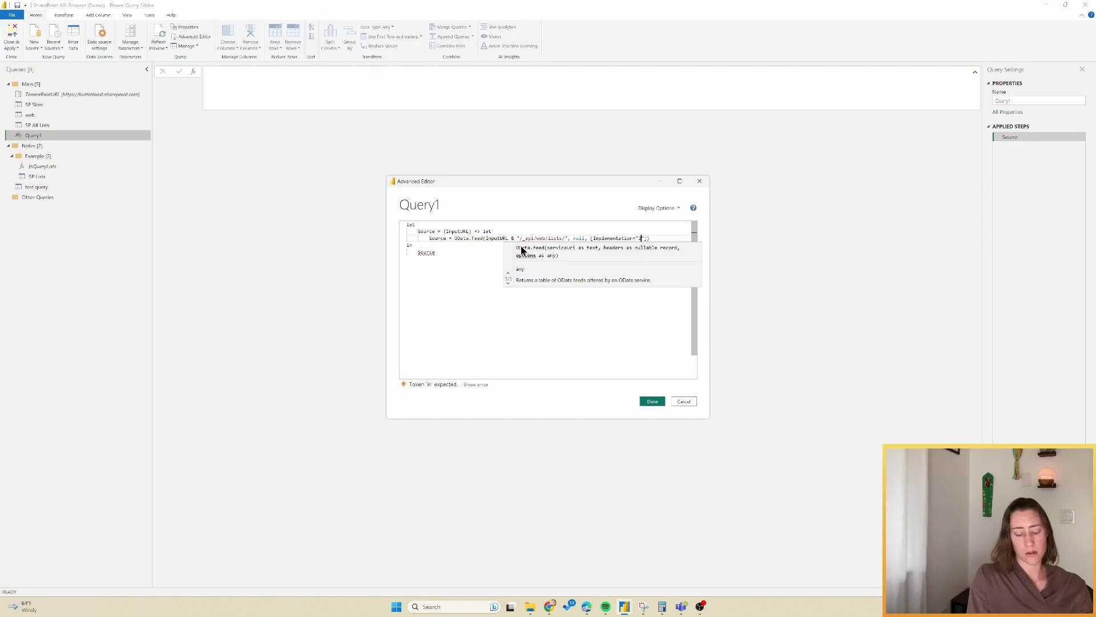
Step: Put the nested let on its own indented line below the (InputURL) => function header
left_click(524, 231)
key("Left")
key("Left")
key("Left")
key("Return")
key("Tab")
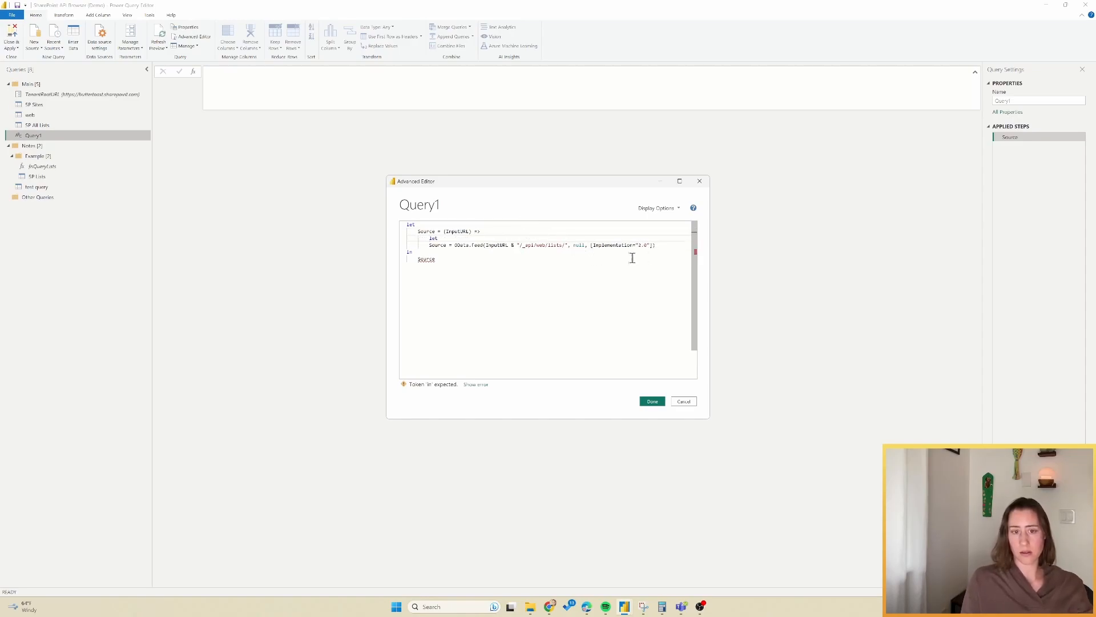
Step: Close the nested expression with "in Source" on a new line and apply the function code
left_click(665, 245)
key("Return")
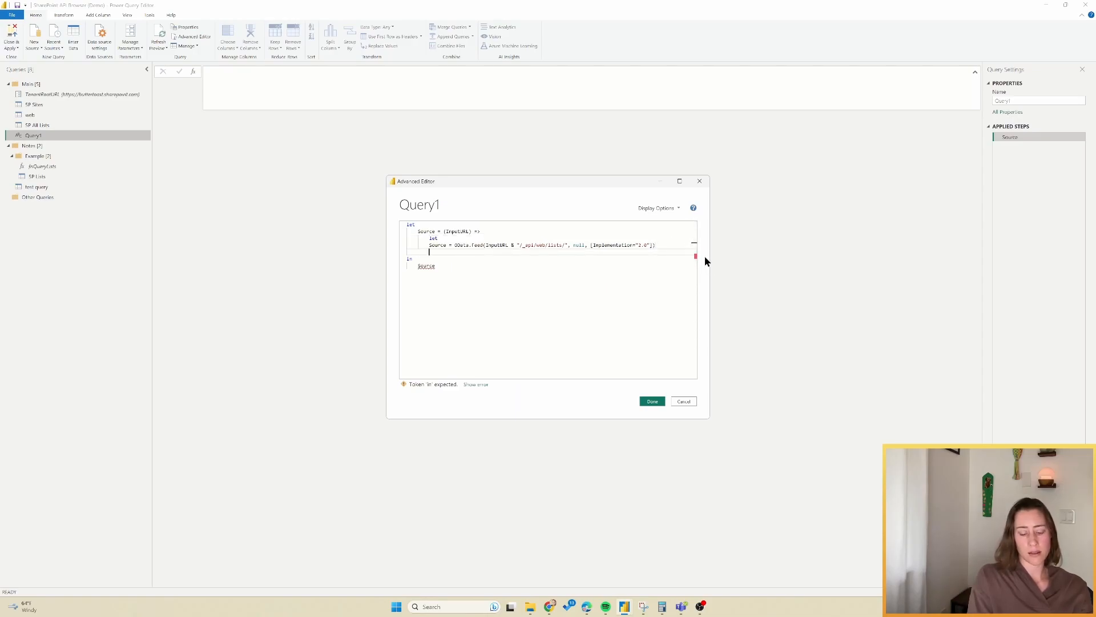
type("in Source")
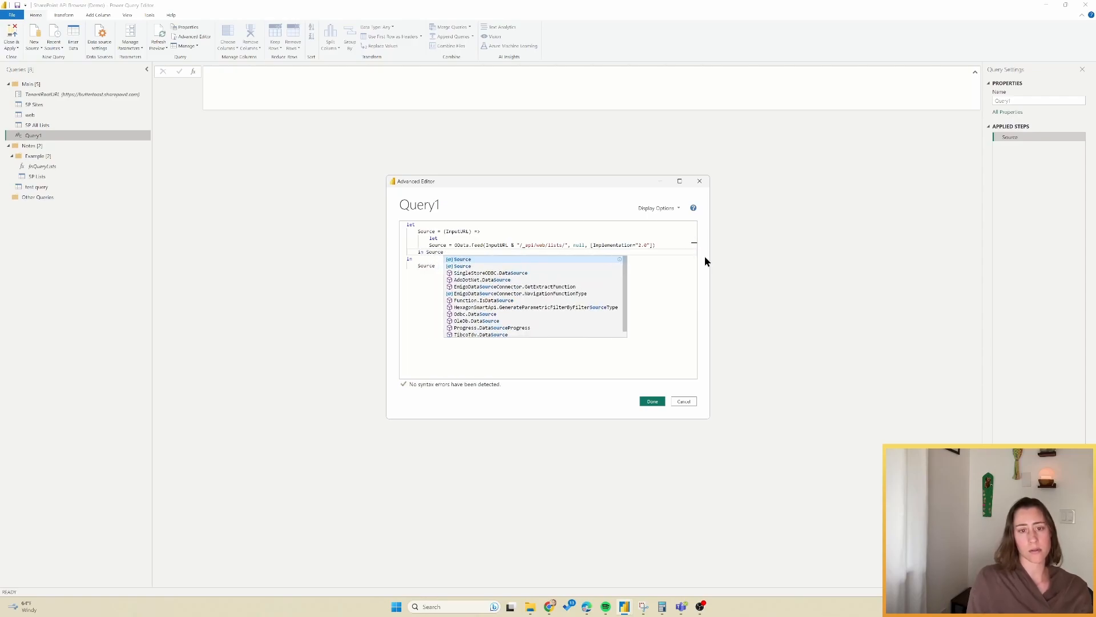
left_click(413, 293)
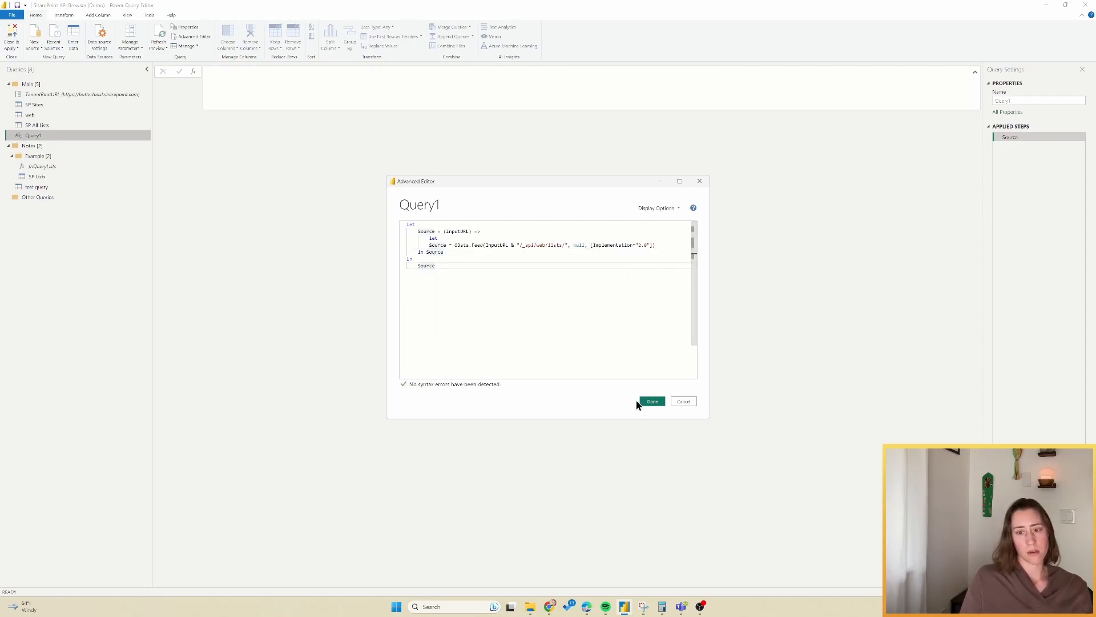
left_click(652, 402)
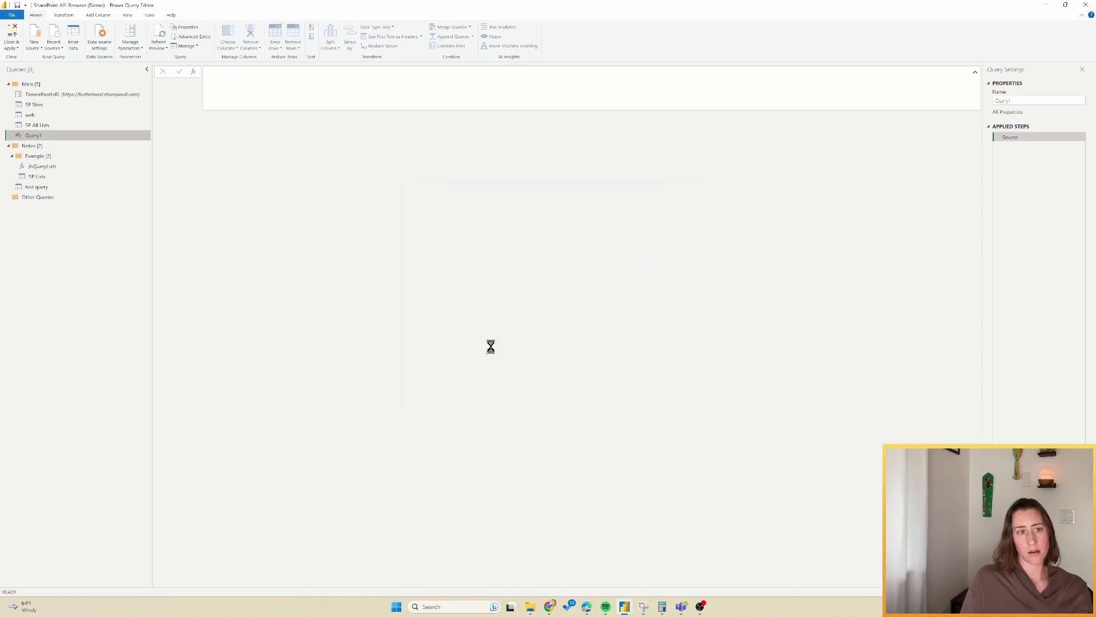
Step: Rename the new function query fnQueryAllLists
double_click(46, 135)
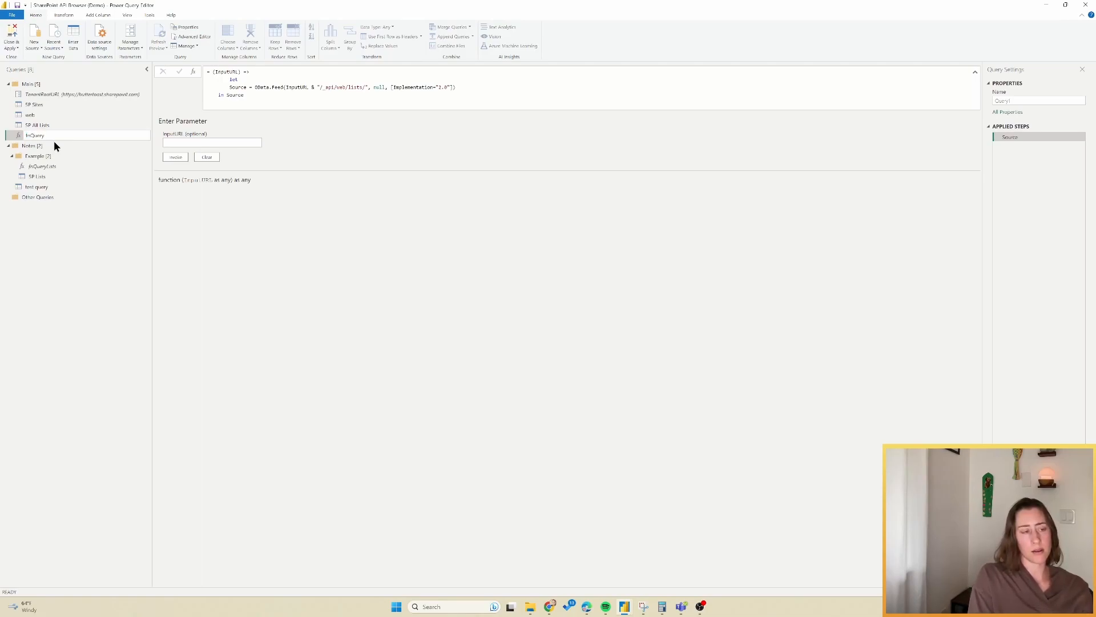
type("fnQueryAllLists")
key("Return")
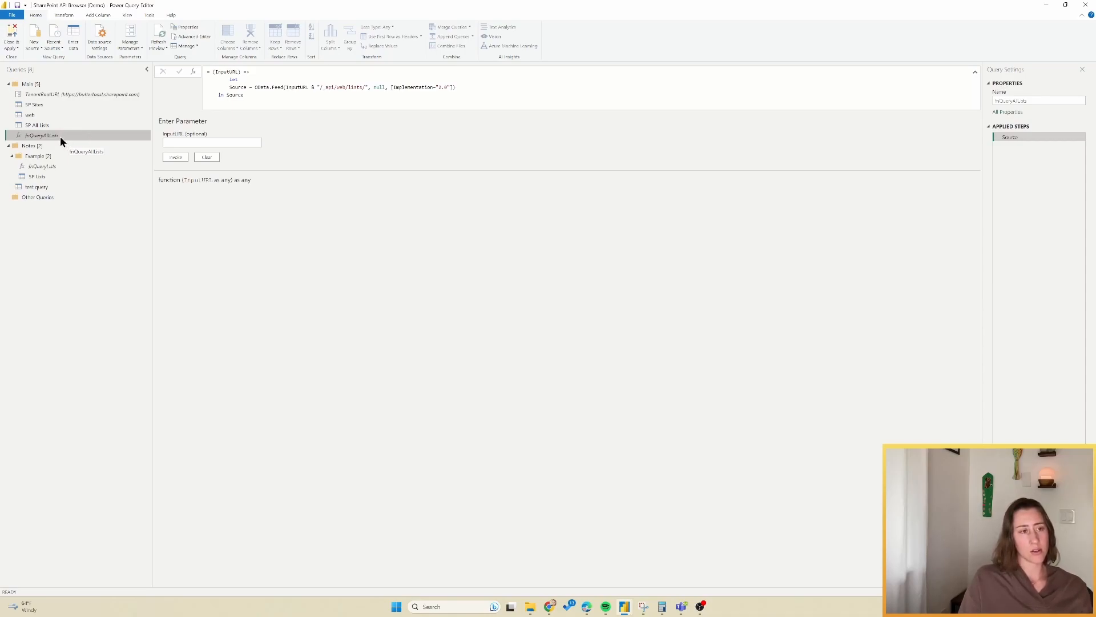
left_click(168, 143)
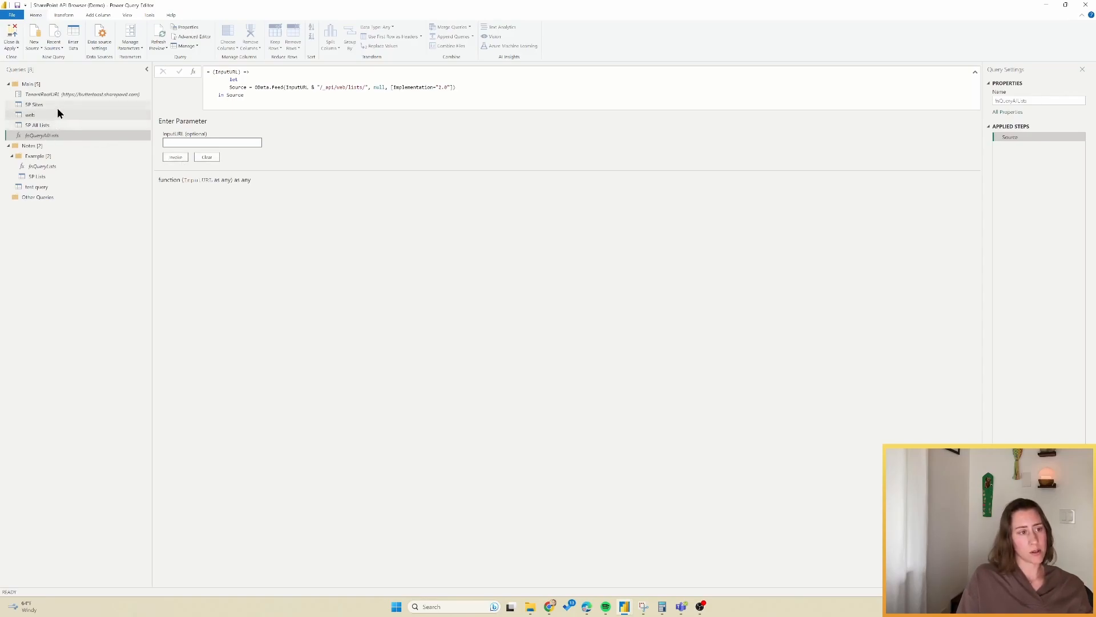
Step: In the SP All Lists query, invoke the custom function fnQueryAllLists with Path as InputURL in a new column named ListData
left_click(55, 127)
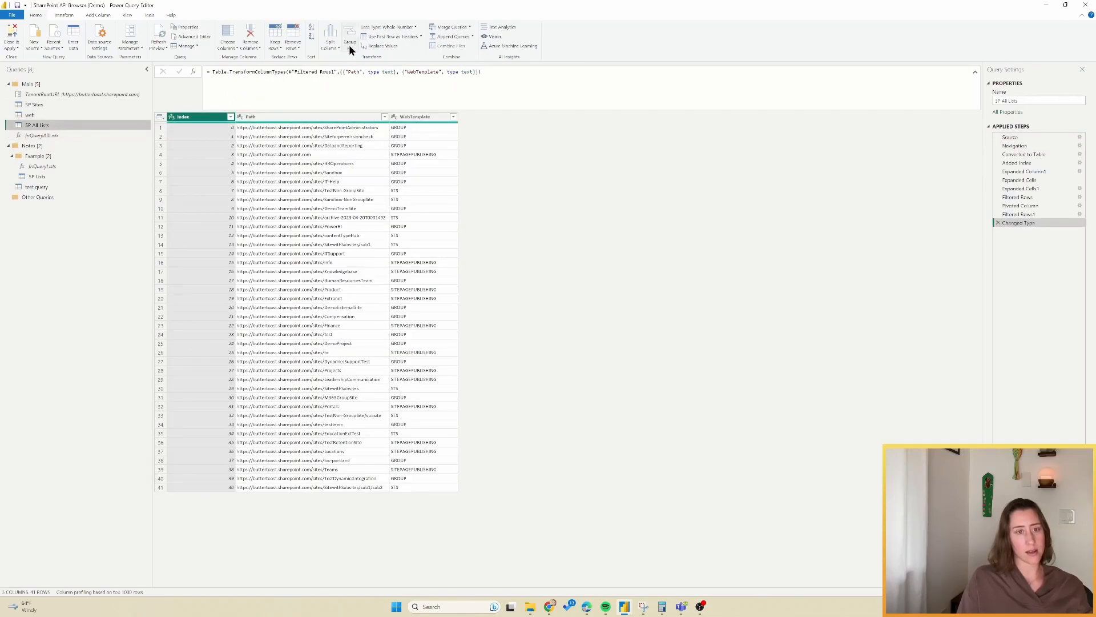
left_click(298, 118)
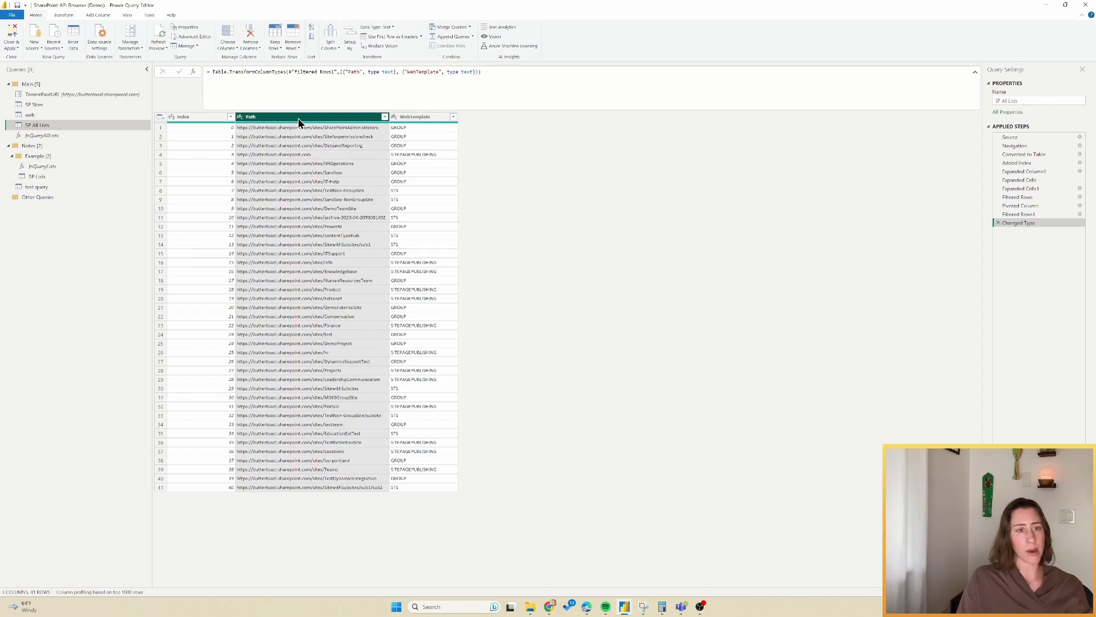
left_click(100, 18)
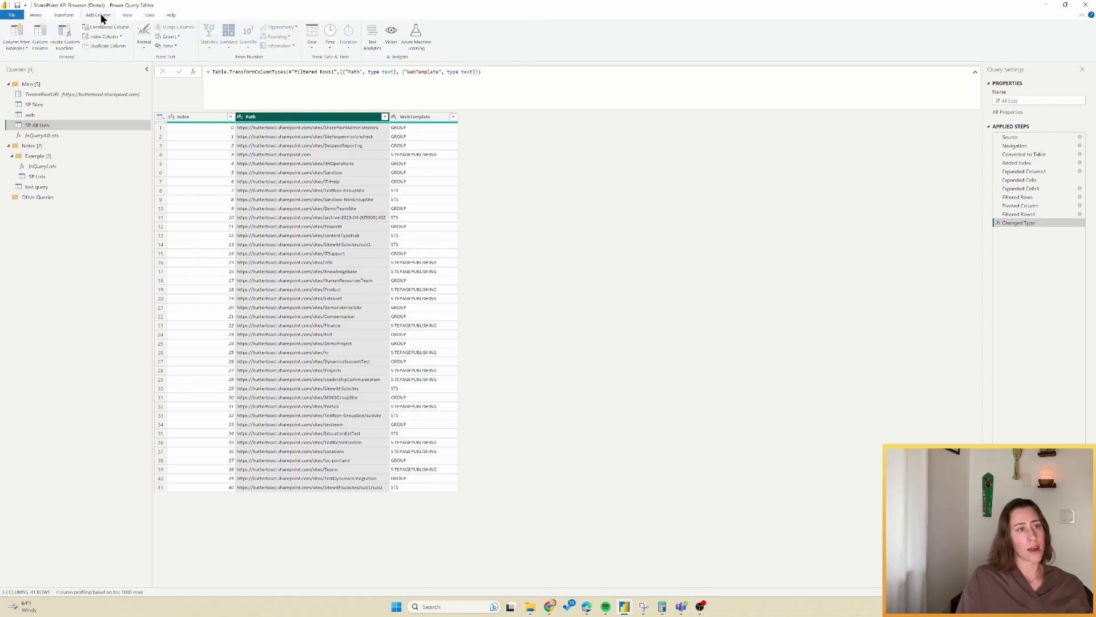
left_click(64, 33)
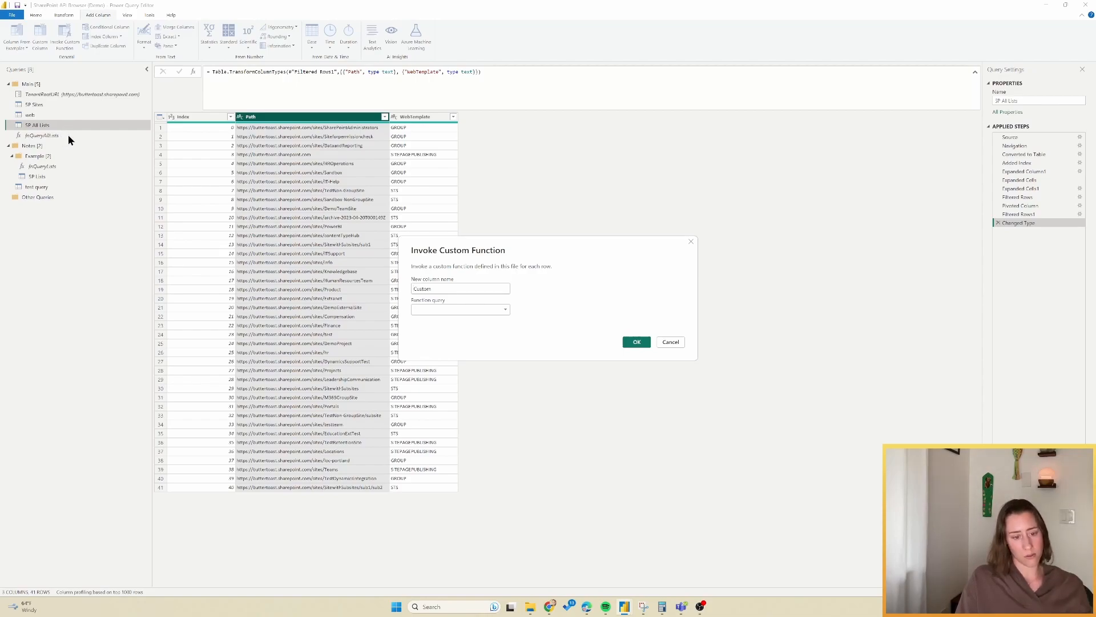
double_click(472, 289)
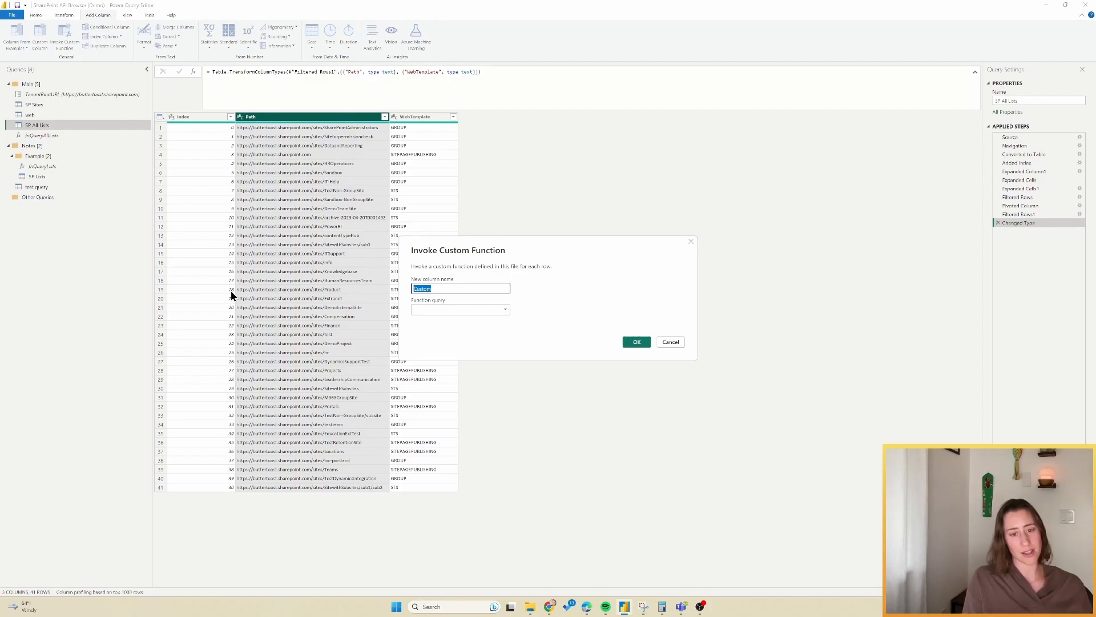
type("ListData")
left_click(480, 309)
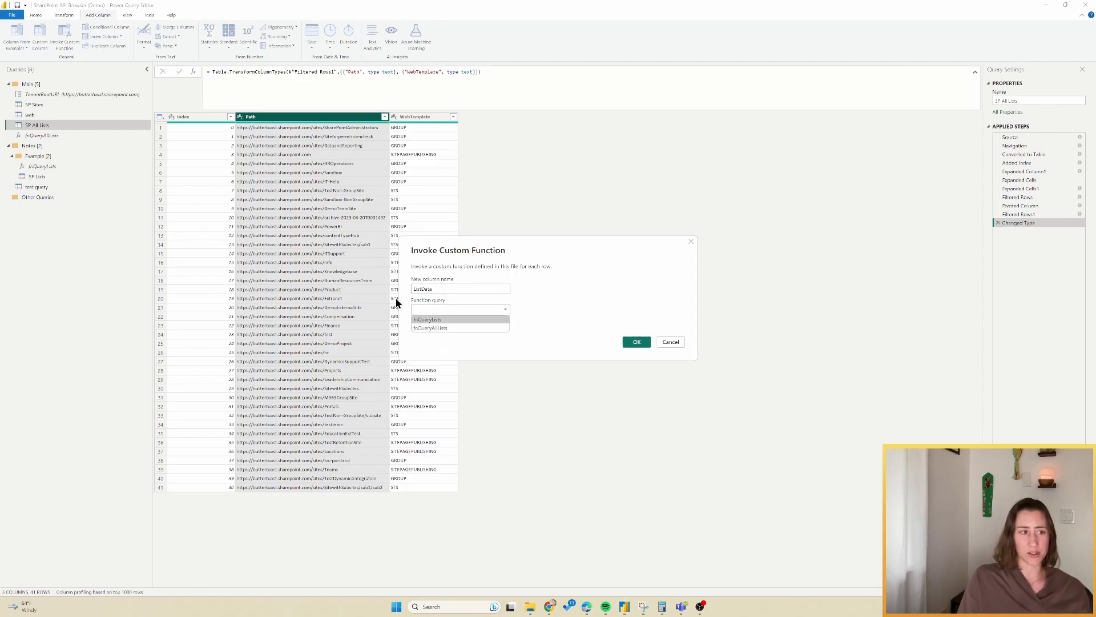
left_click(433, 329)
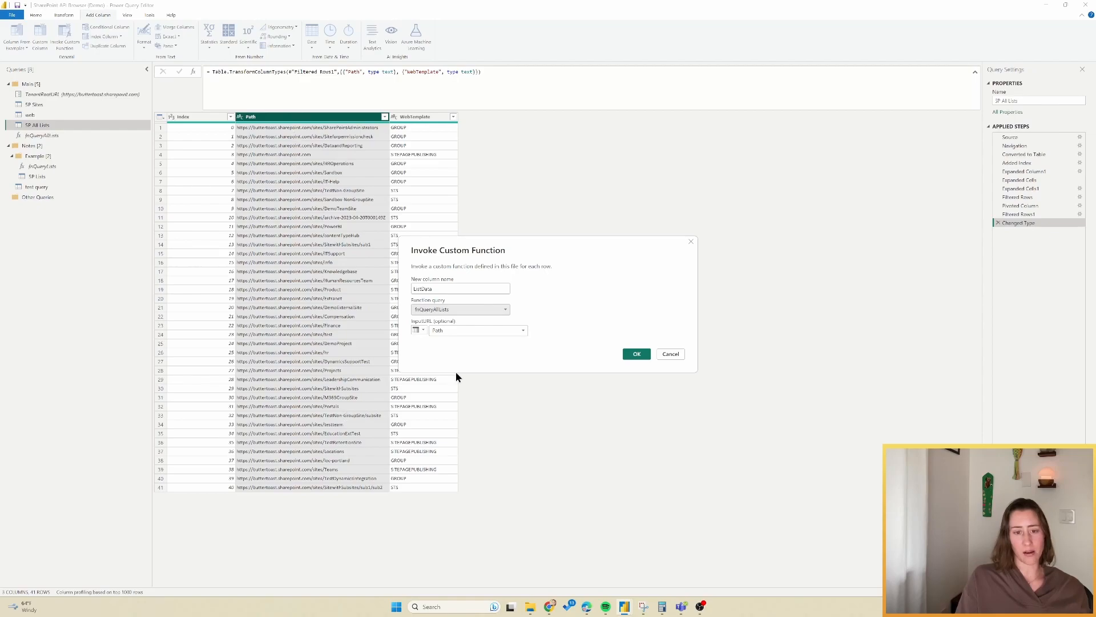
key("Return")
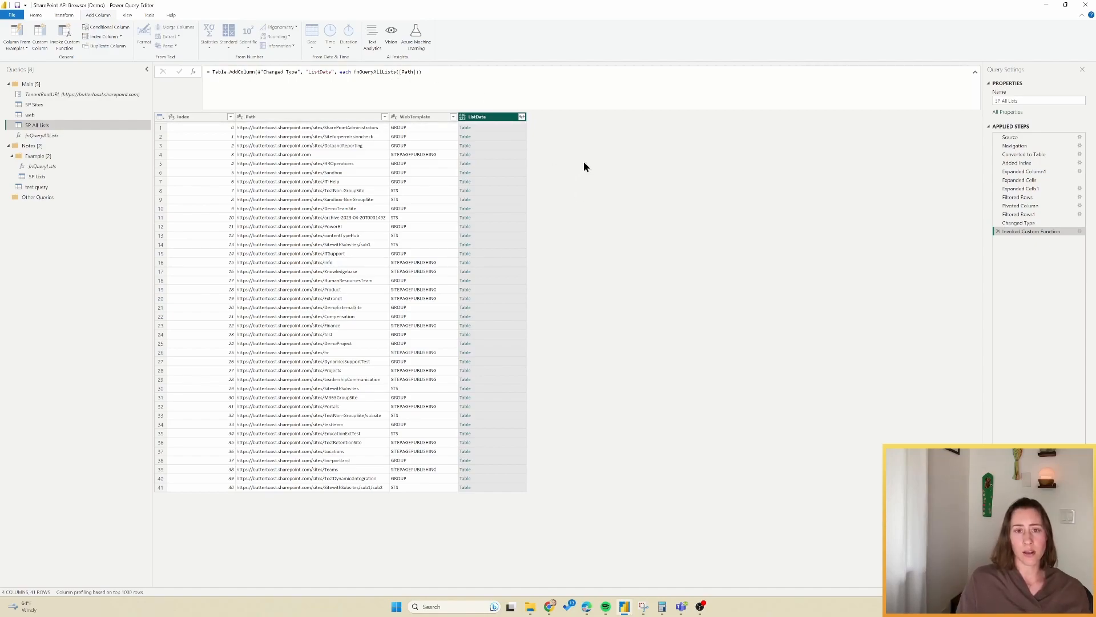
Step: Start expanding the ListData column and select the Created and Description fields
left_click(522, 116)
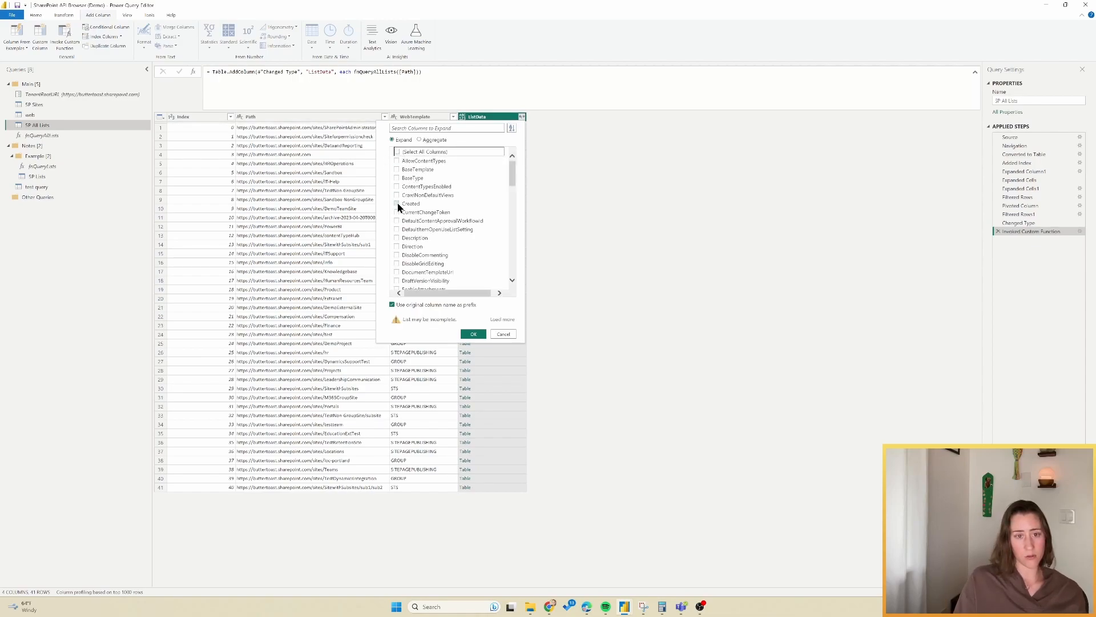
left_click(397, 203)
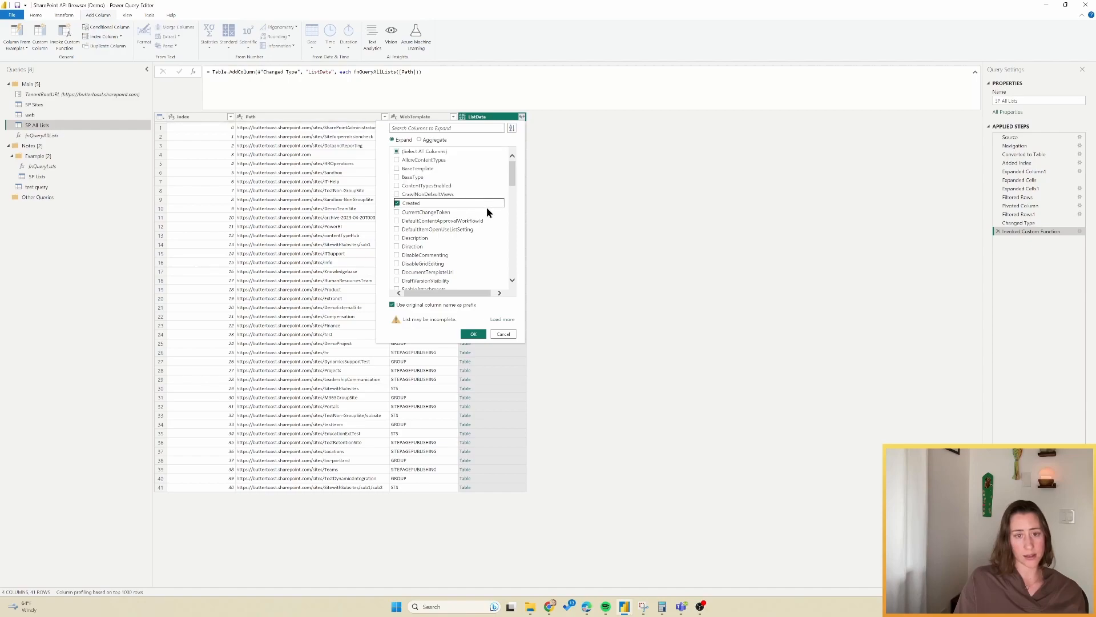
scroll(487, 209, "down", 1)
left_click(397, 216)
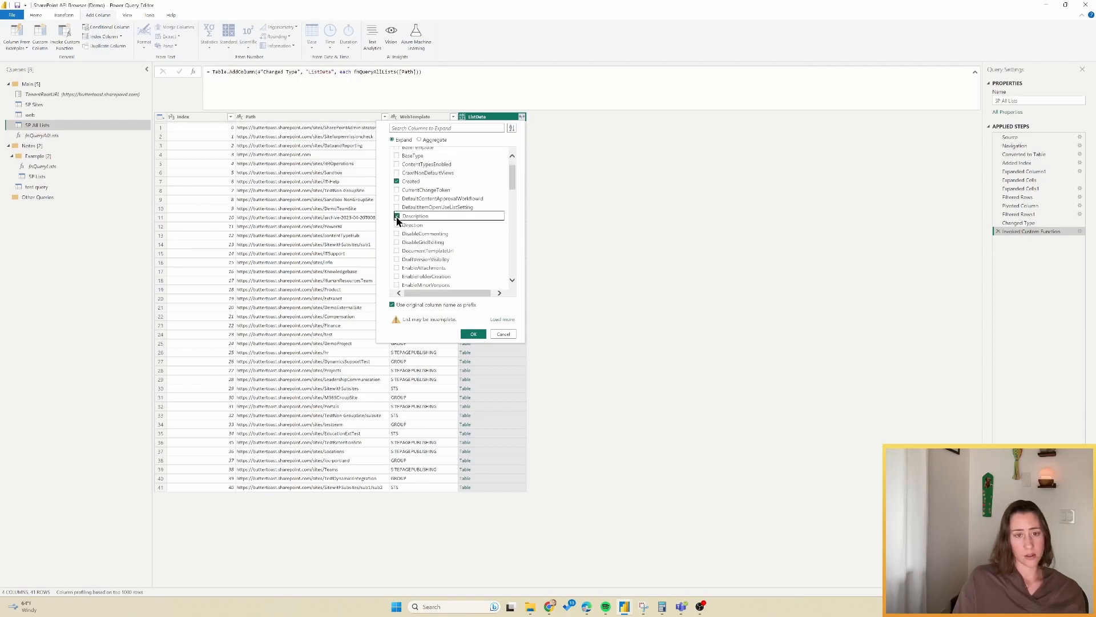
Step: Add Id, Hidden and ForceCheckout to the ListData fields selected for expansion
scroll(464, 226, "down", 1)
scroll(463, 225, "down", 3)
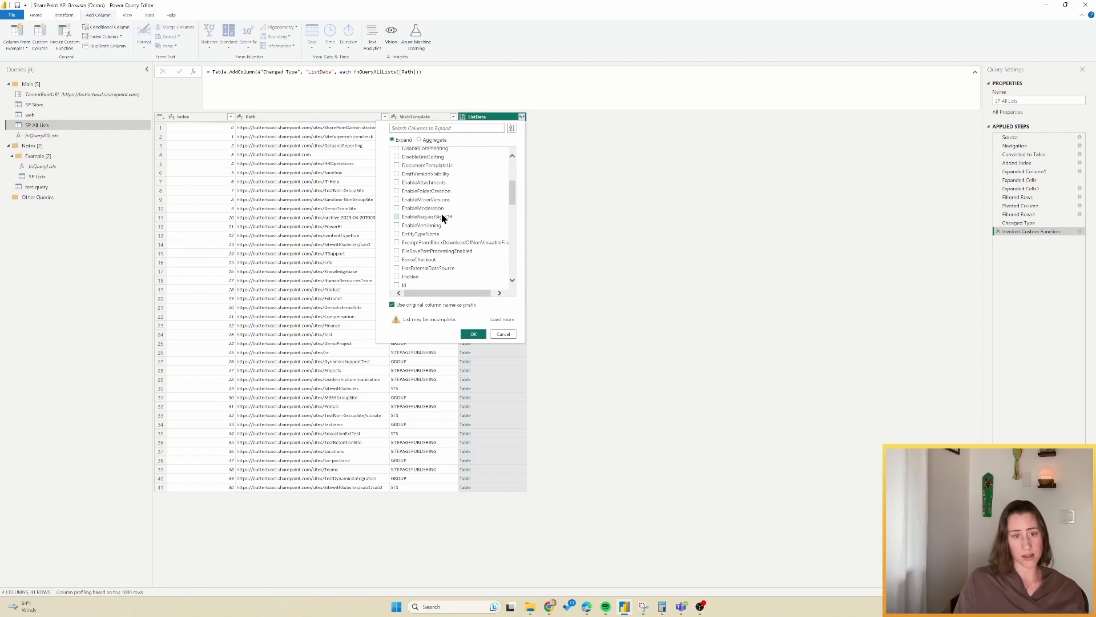
scroll(440, 216, "down", 1)
scroll(421, 198, "down", 1)
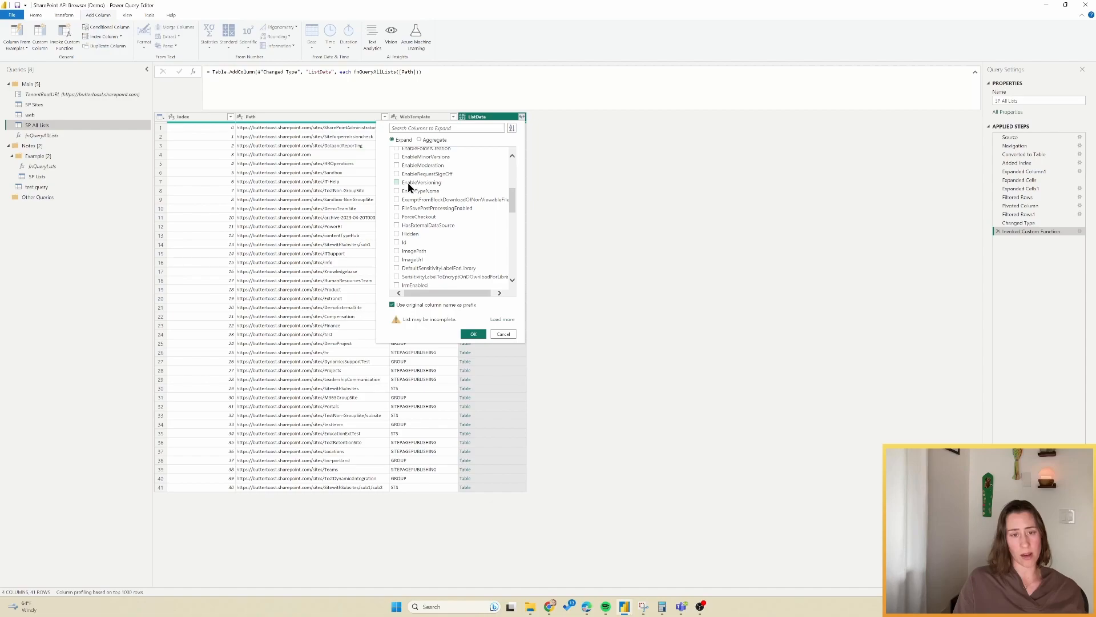
scroll(399, 199, "down", 1)
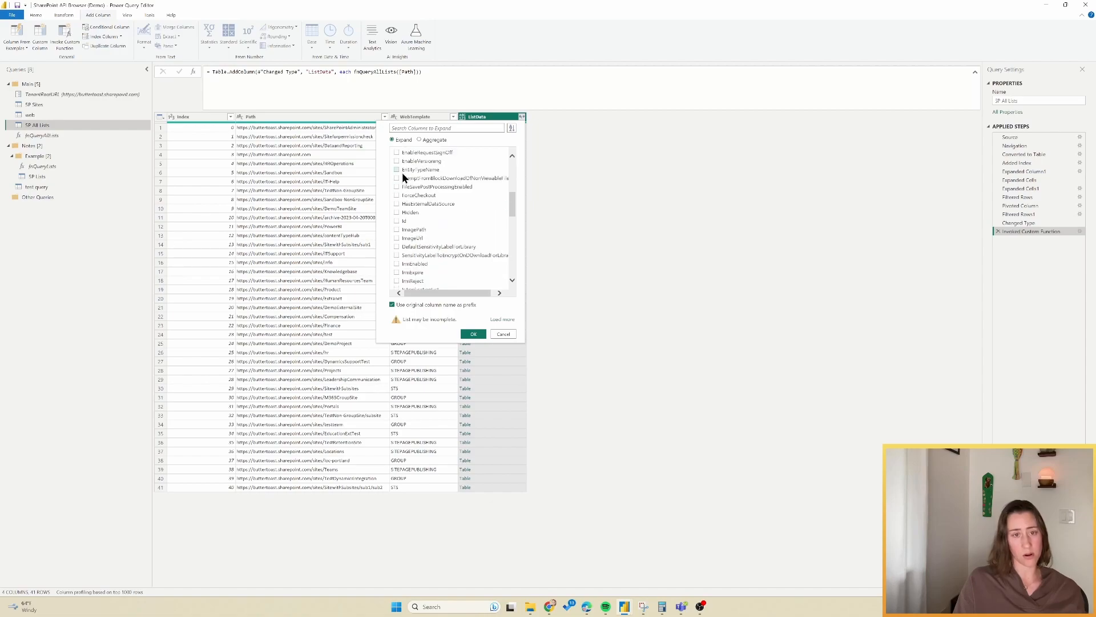
left_click(397, 221)
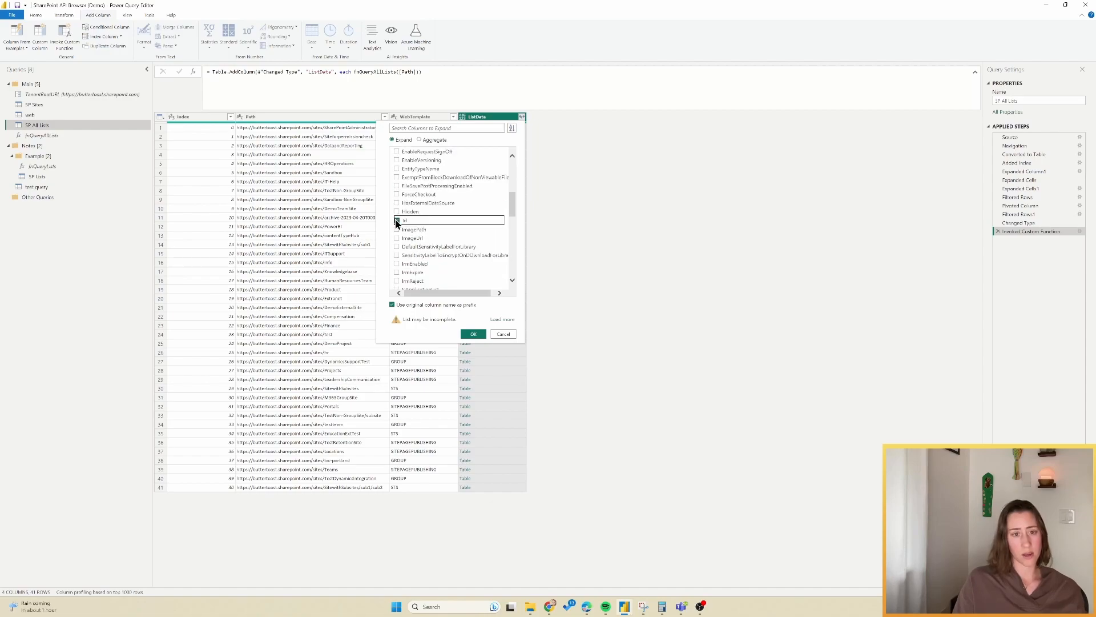
left_click(397, 211)
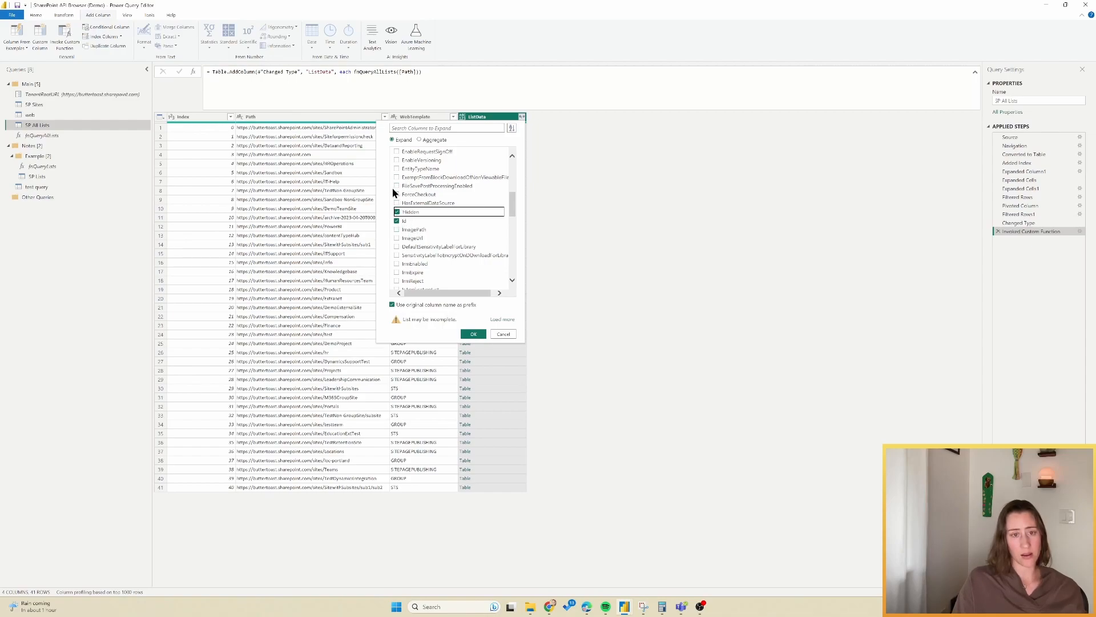
left_click(397, 195)
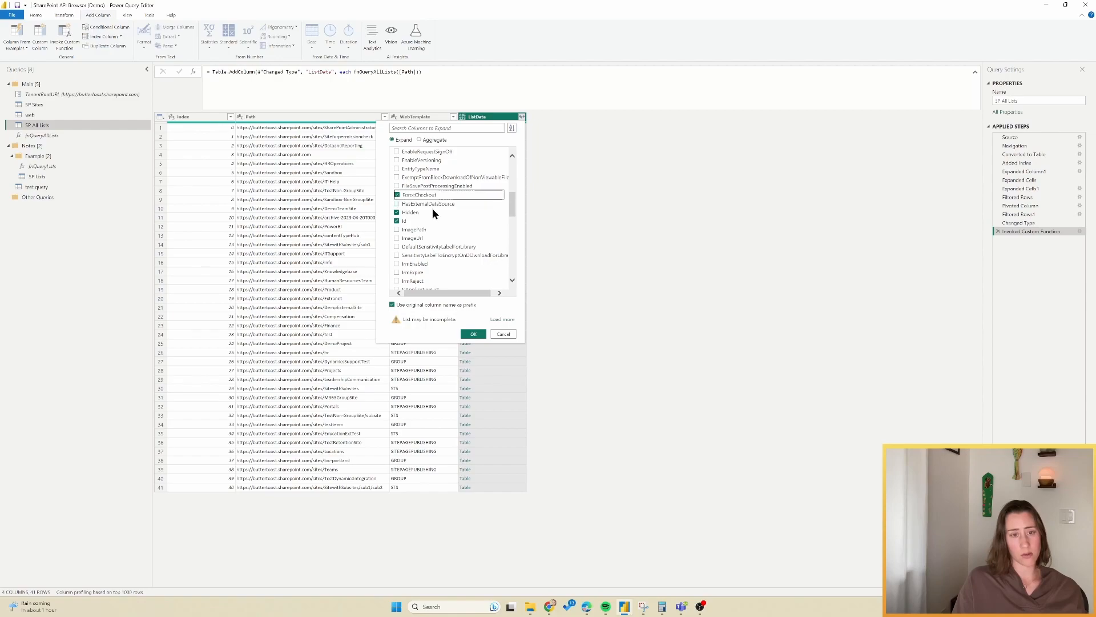
Step: Include ItemCount, LastItemModifiedDate and MajorVersionLimit in the ListData expansion
scroll(434, 211, "down", 2)
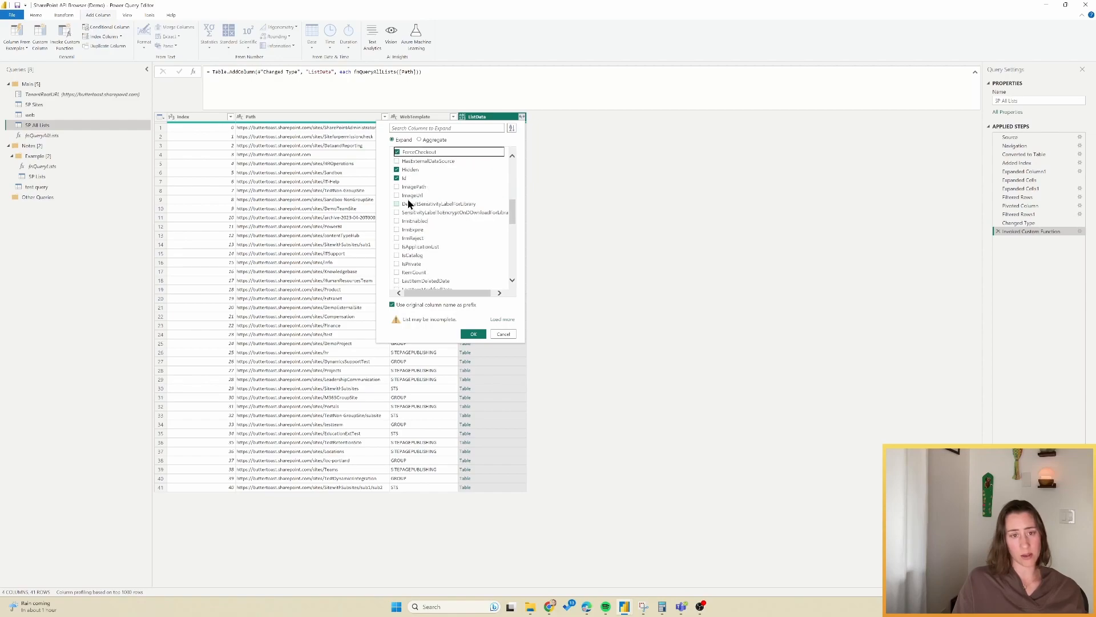
scroll(405, 194, "down", 3)
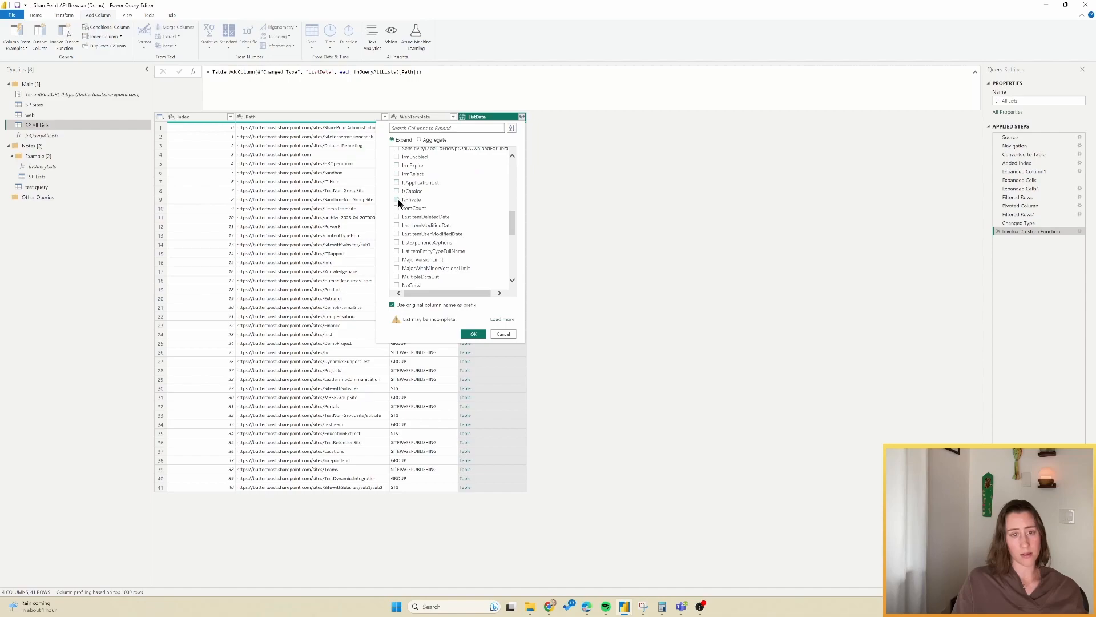
scroll(398, 197, "down", 1)
left_click(397, 188)
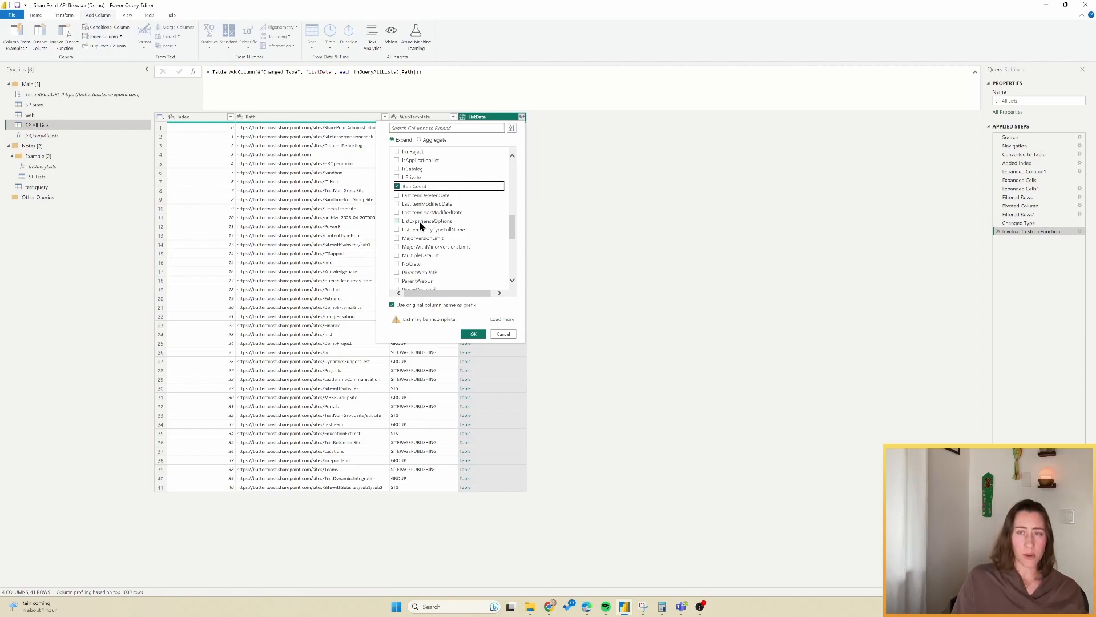
left_click(398, 204)
scroll(445, 224, "down", 1)
scroll(446, 225, "down", 1)
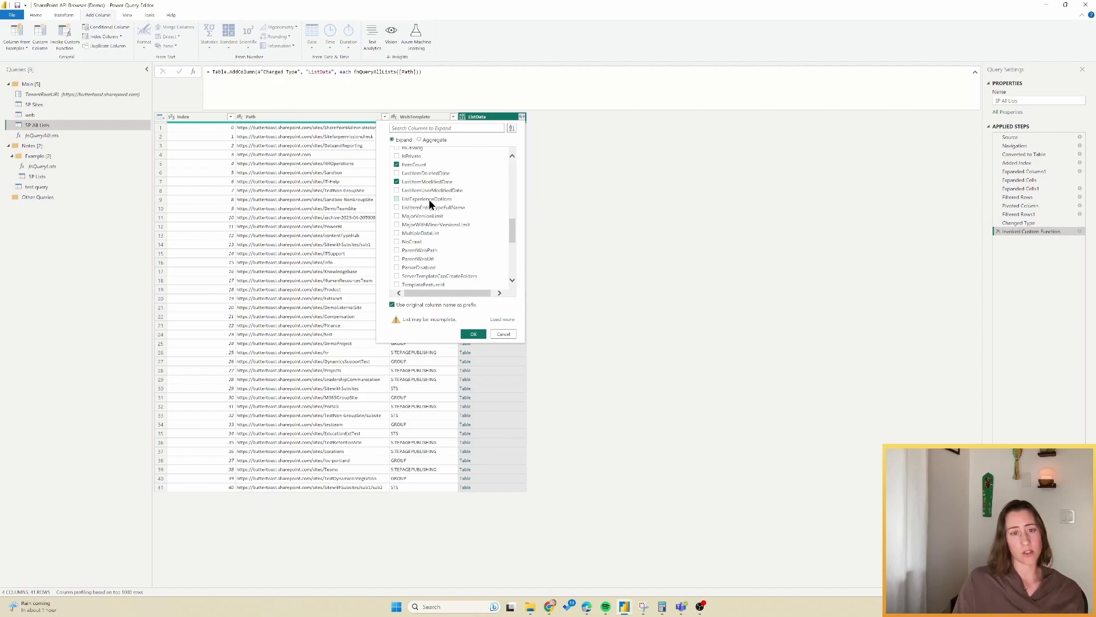
scroll(432, 204, "down", 1)
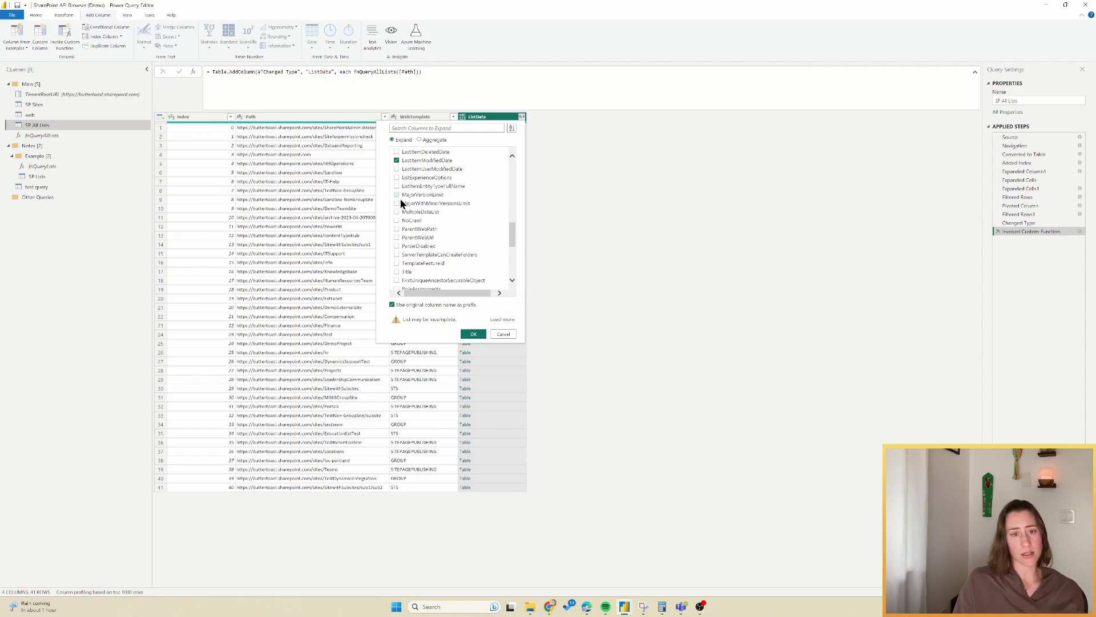
left_click(397, 196)
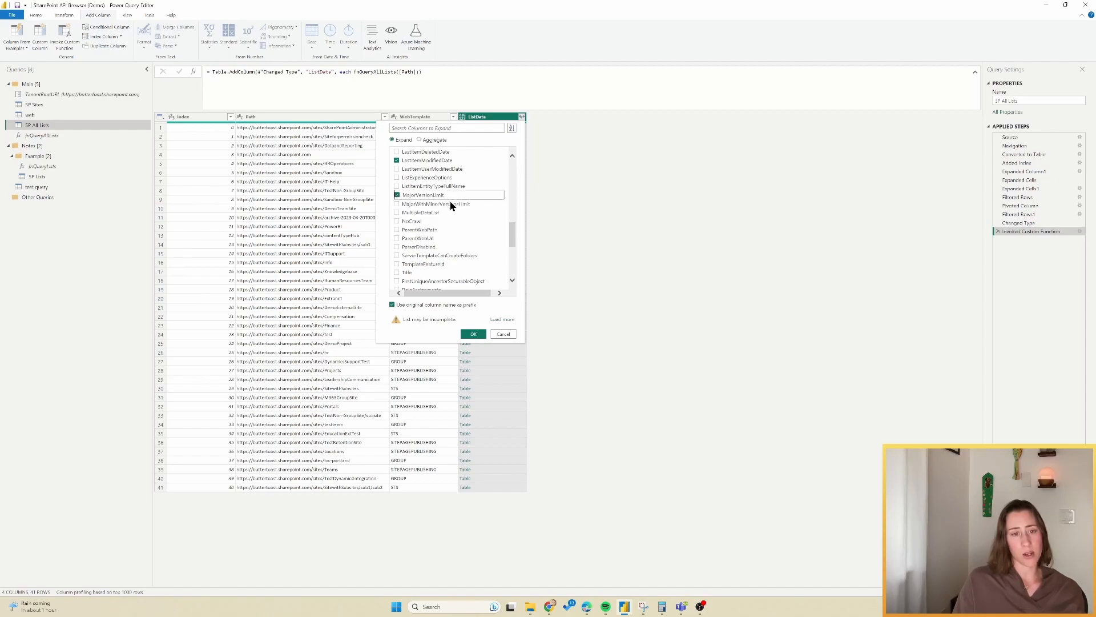
Step: Select the NoCrawl and Title fields for the ListData expansion as well
scroll(446, 210, "down", 4)
scroll(420, 180, "up", 1)
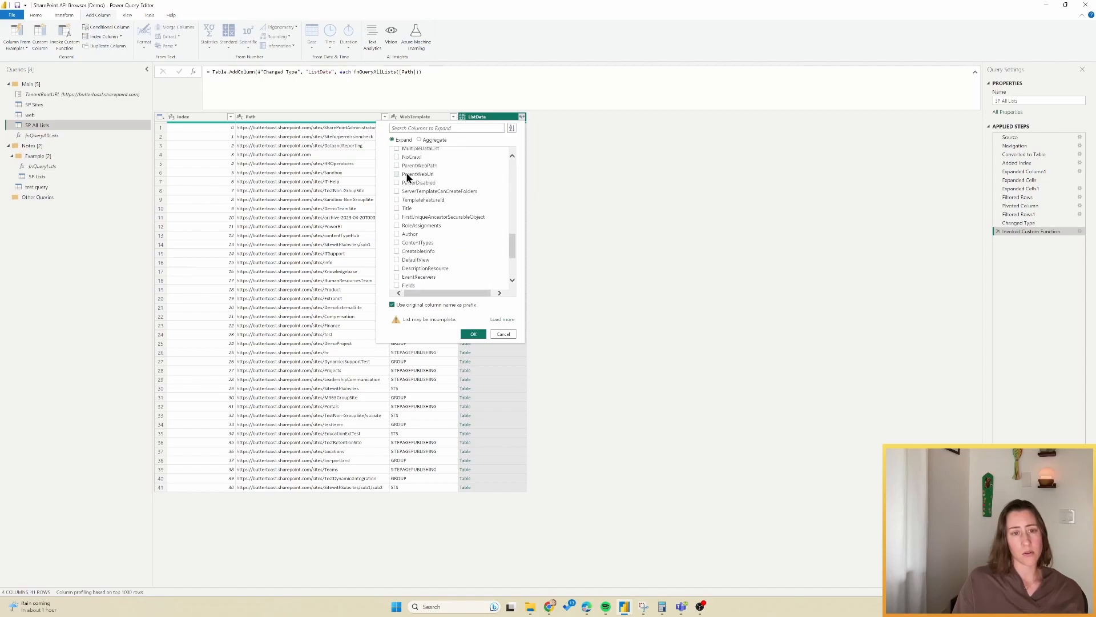
left_click(397, 157)
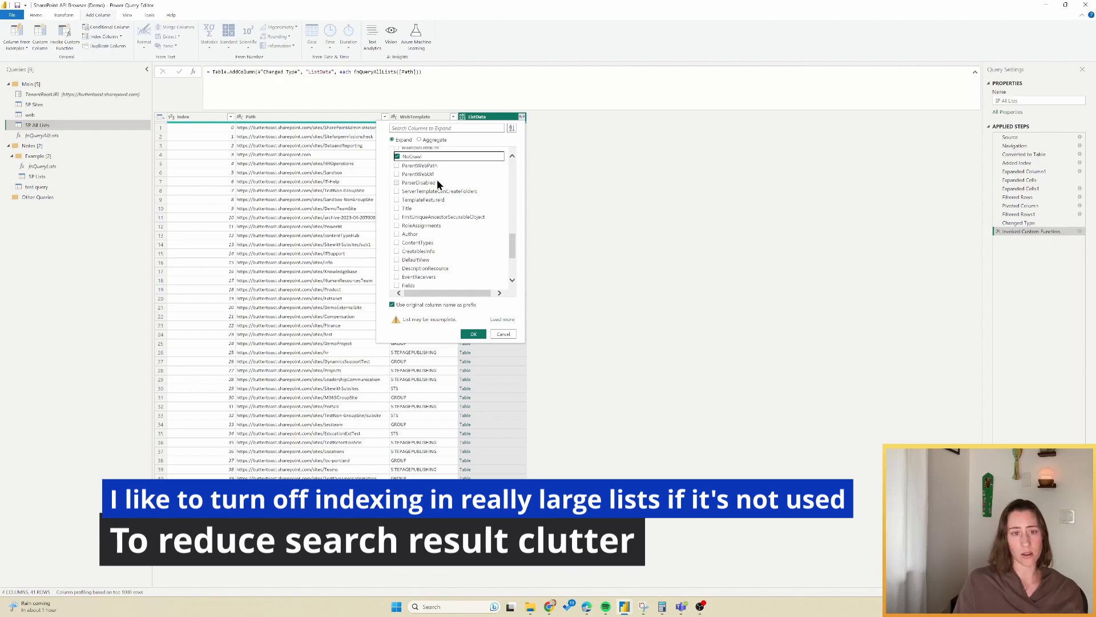
scroll(411, 177, "down", 1)
left_click(406, 190)
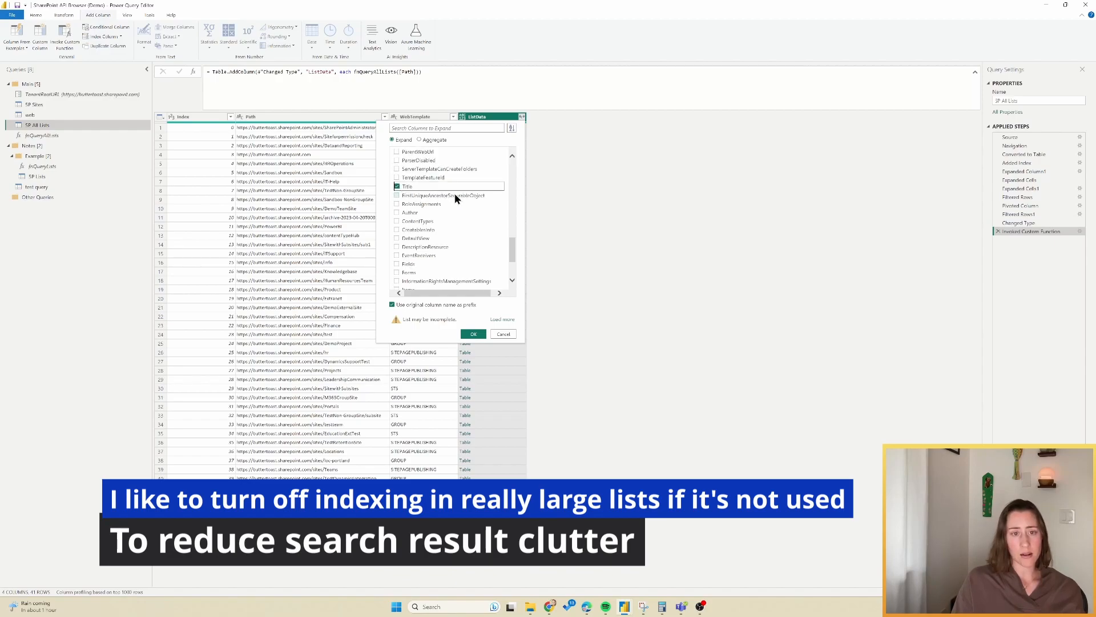
Step: Add DefaultView to the selection, turn off the original column name prefix and expand ListData into the chosen fields
scroll(451, 192, "down", 1)
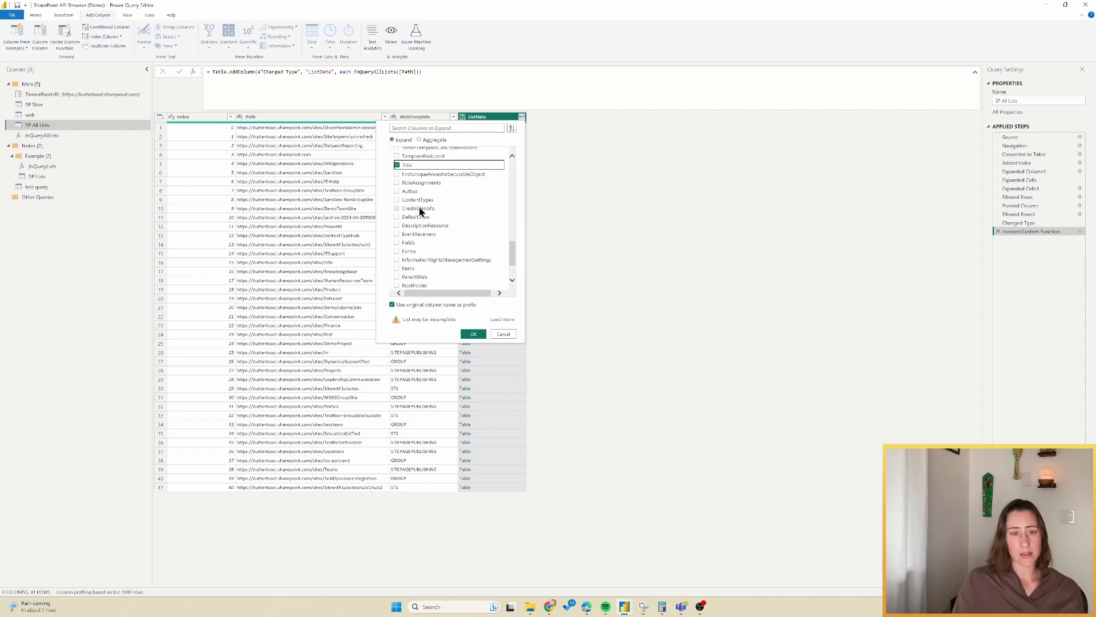
scroll(419, 209, "down", 1)
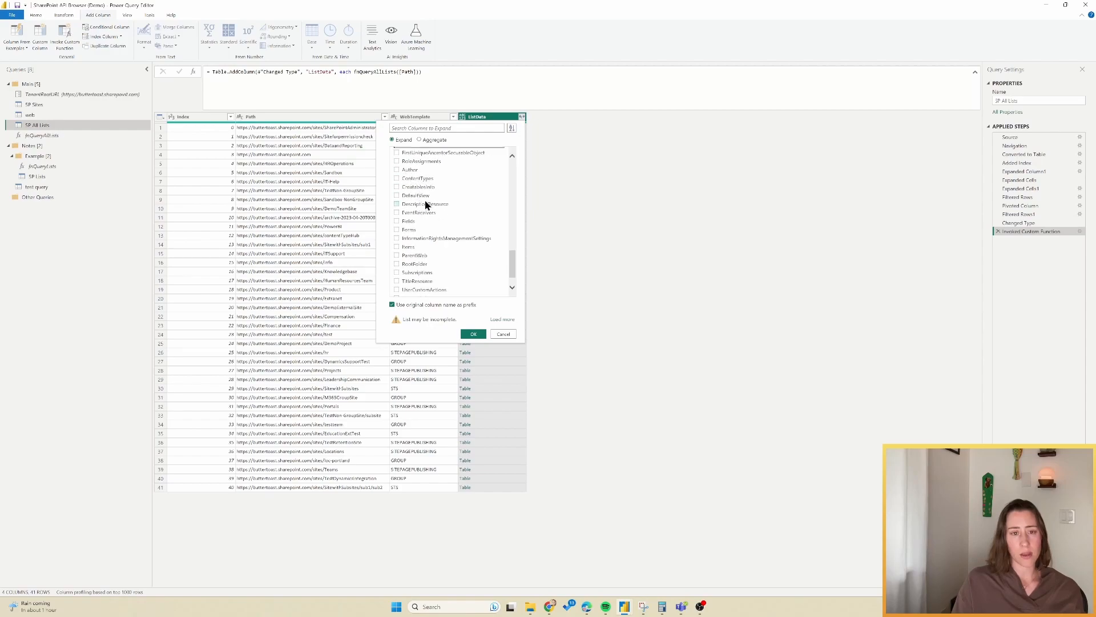
scroll(428, 207, "down", 1)
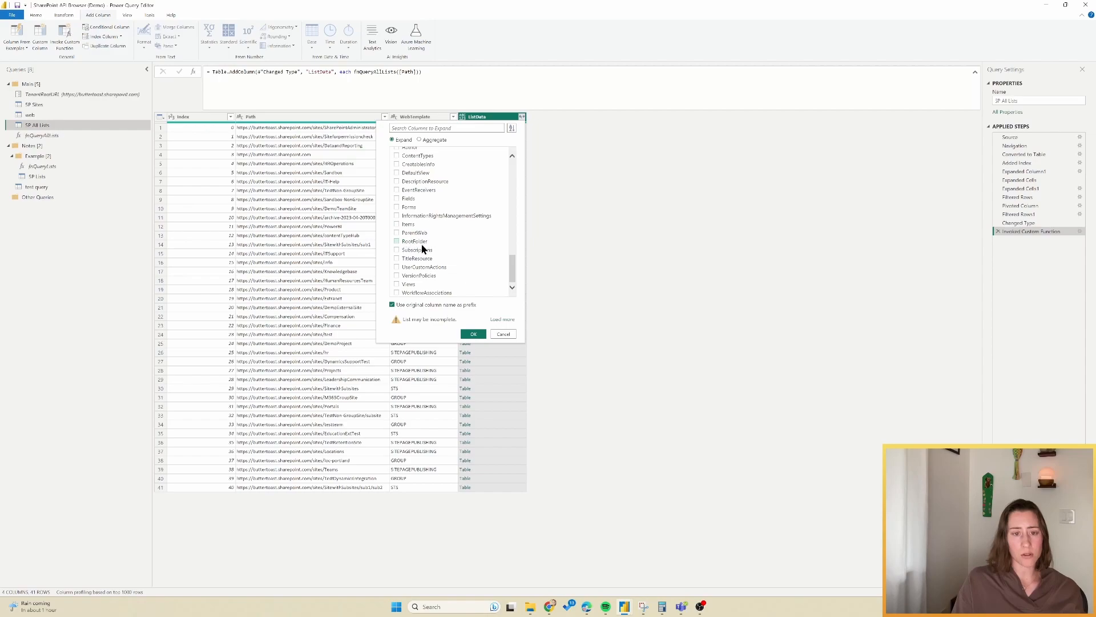
left_click(399, 173)
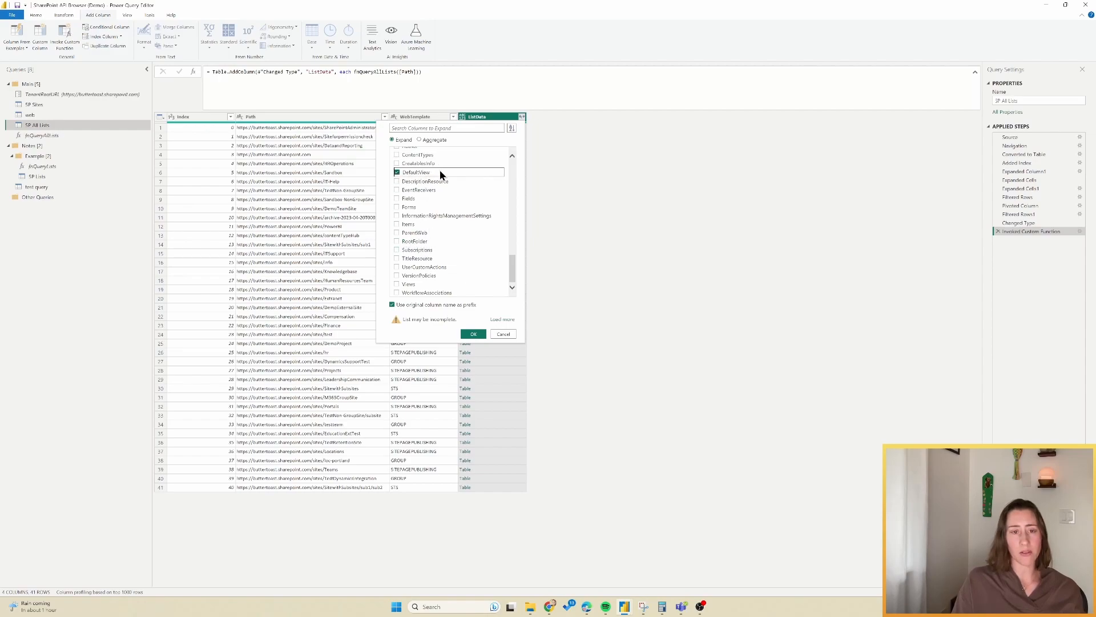
left_click(393, 307)
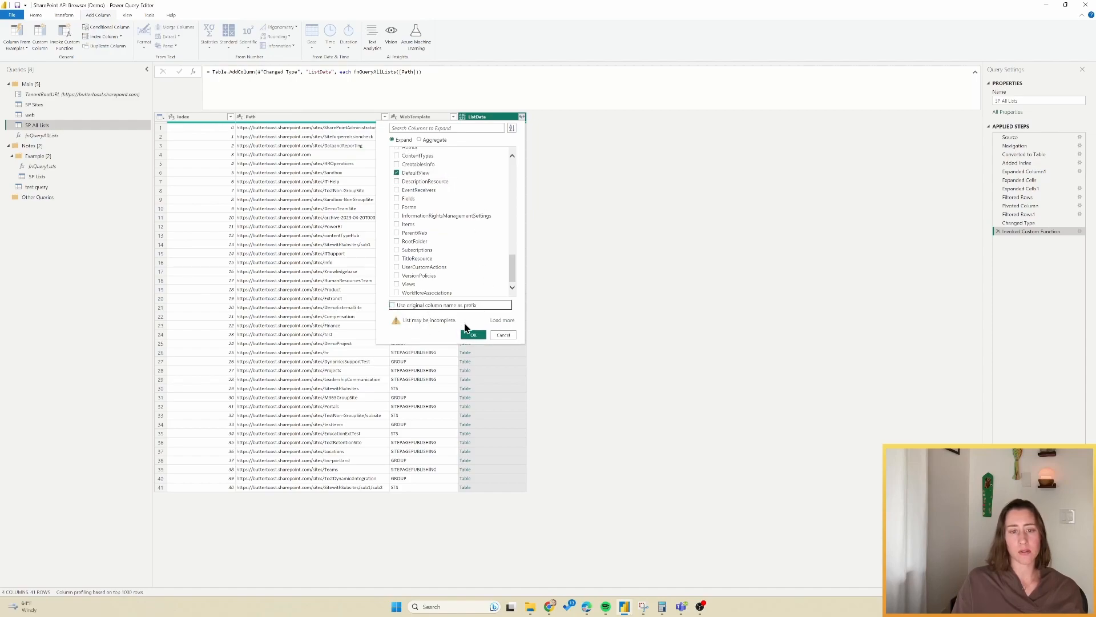
left_click(474, 334)
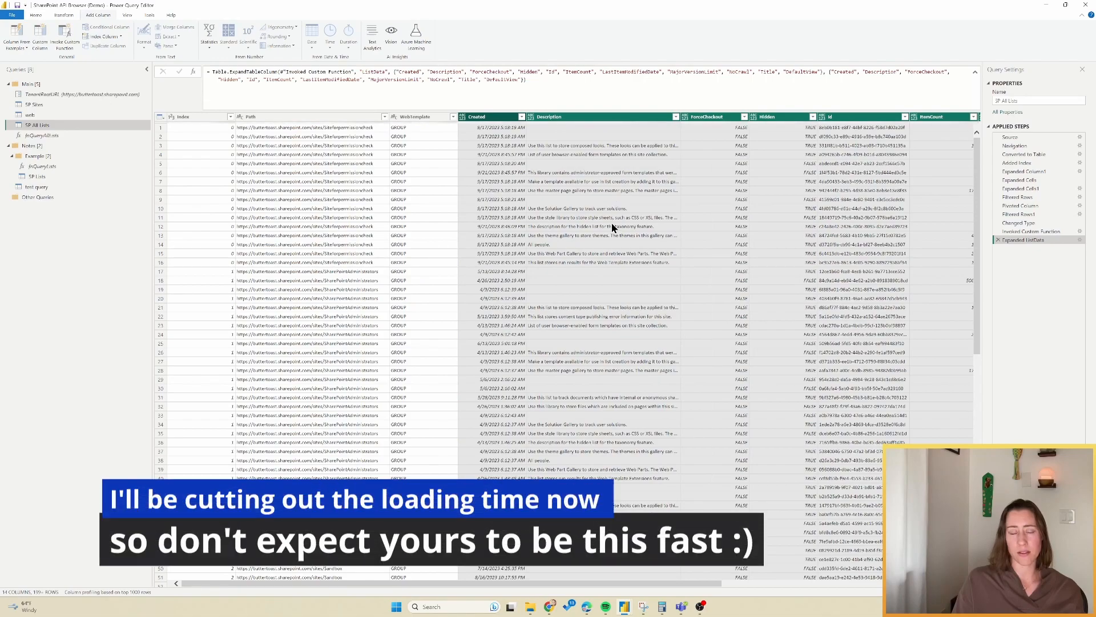
Step: Filter the Hidden column to exclude TRUE, keeping only the rows where Hidden is FALSE
left_click_drag(702, 582, 953, 576)
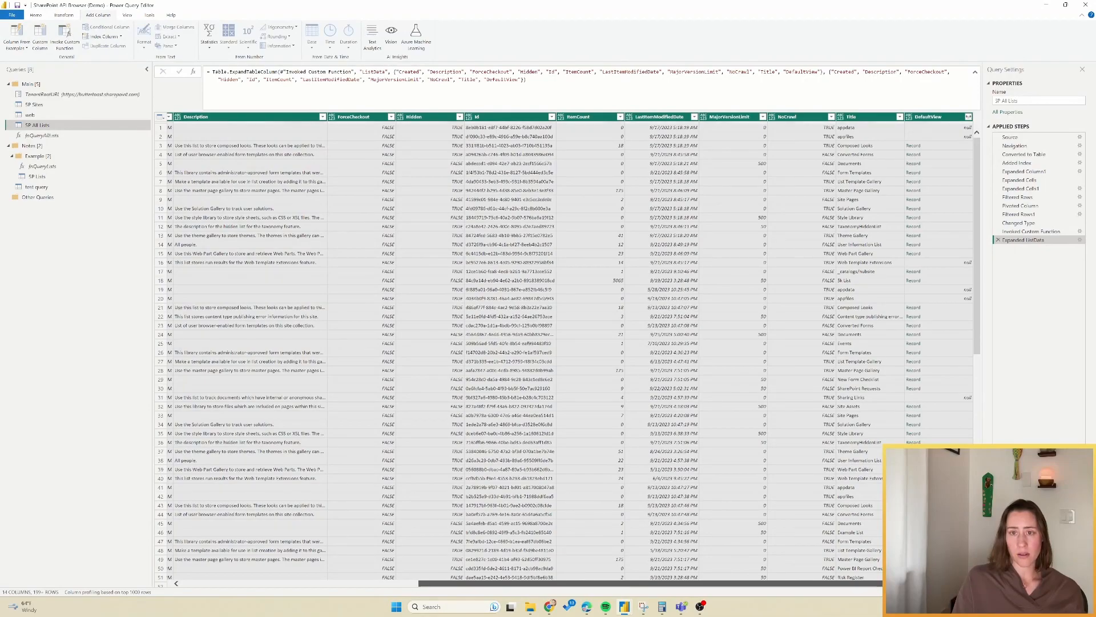
left_click(459, 116)
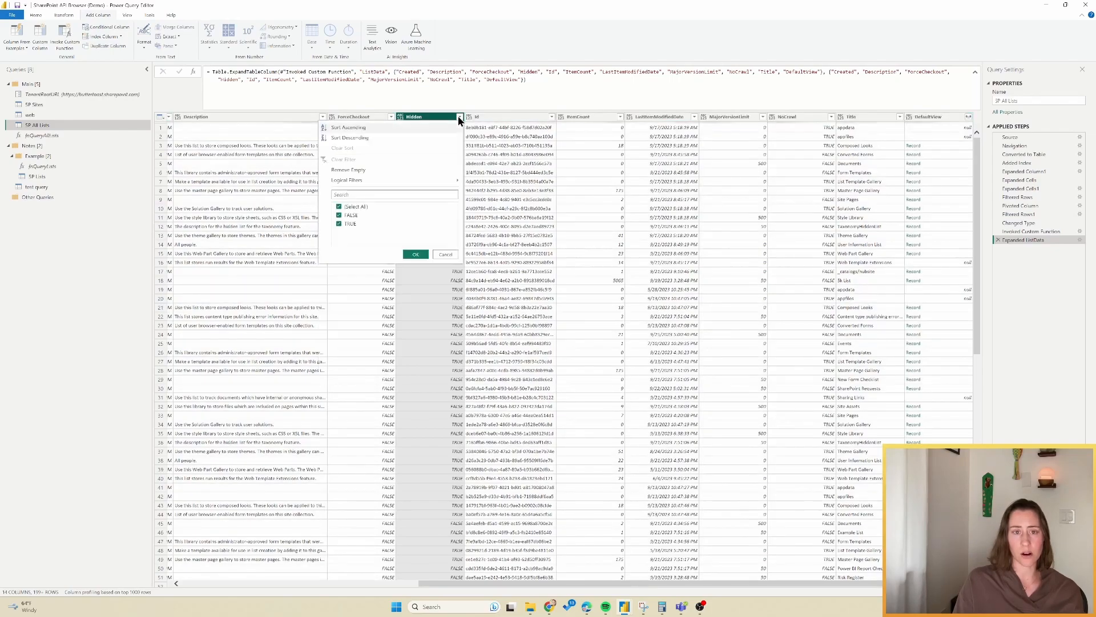
left_click(339, 223)
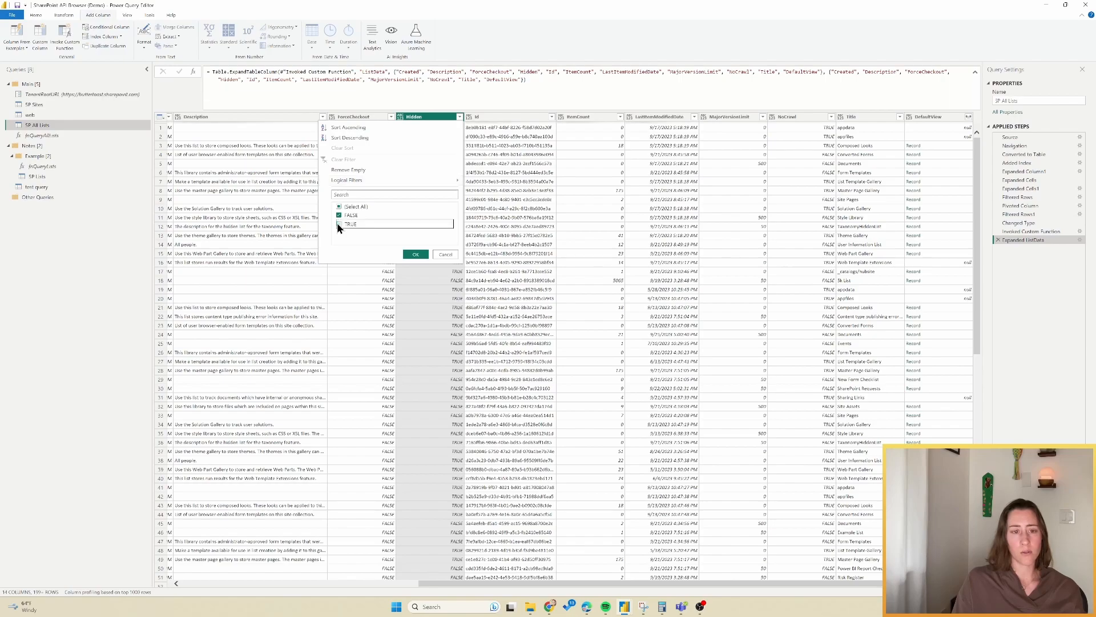
left_click(414, 254)
Step: Rename the newest filter step of the query as "FILTER out hidden lists"
right_click(1025, 253)
left_click(1060, 342)
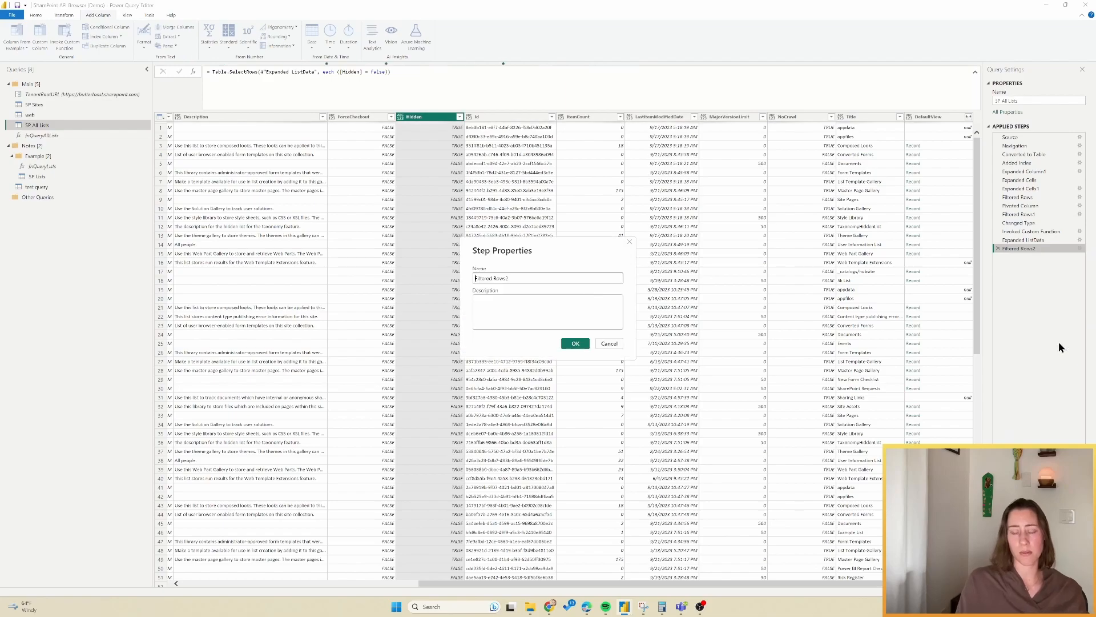
key("ctrl+a")
type("FiltER out hidden lists")
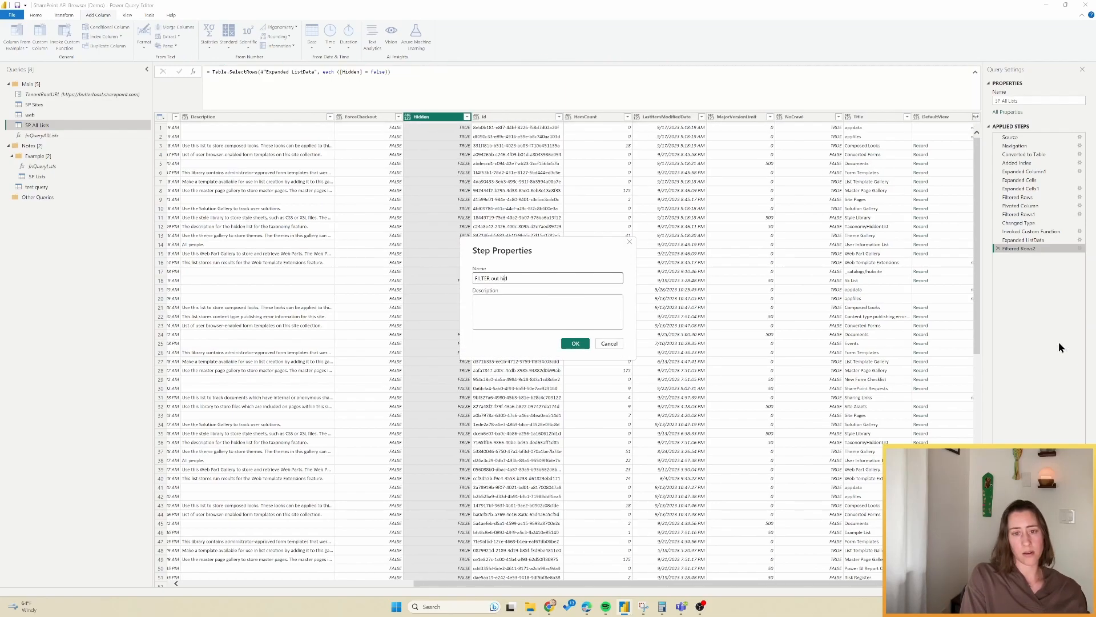
key("Return")
Step: Edit the Expanded ListData step so that it also expands the BaseTemplate column
left_click(1082, 241)
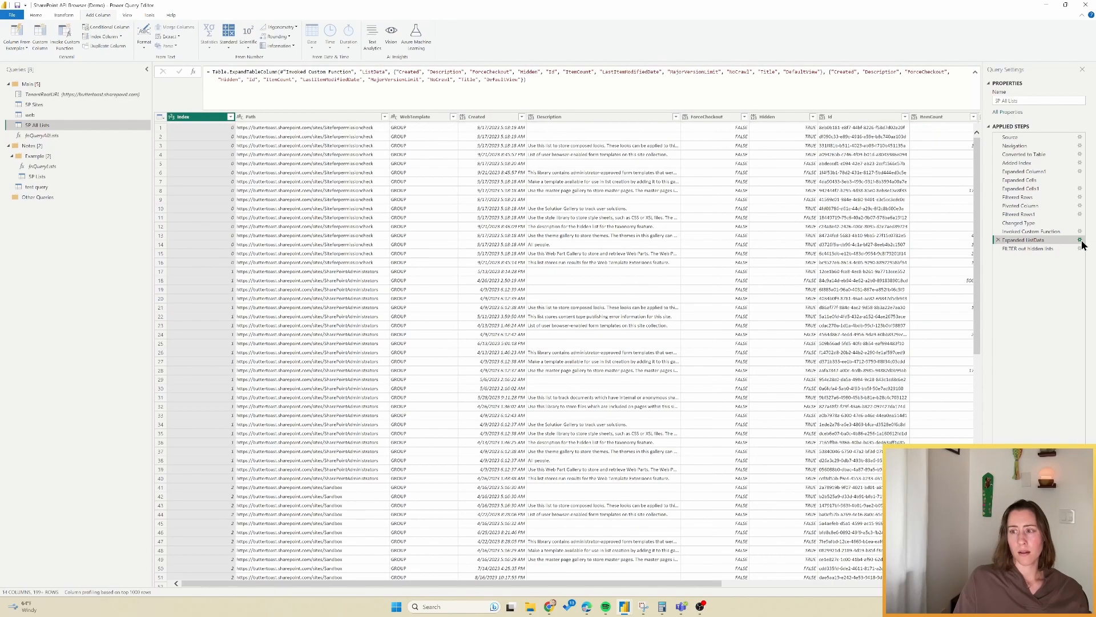
left_click(1080, 241)
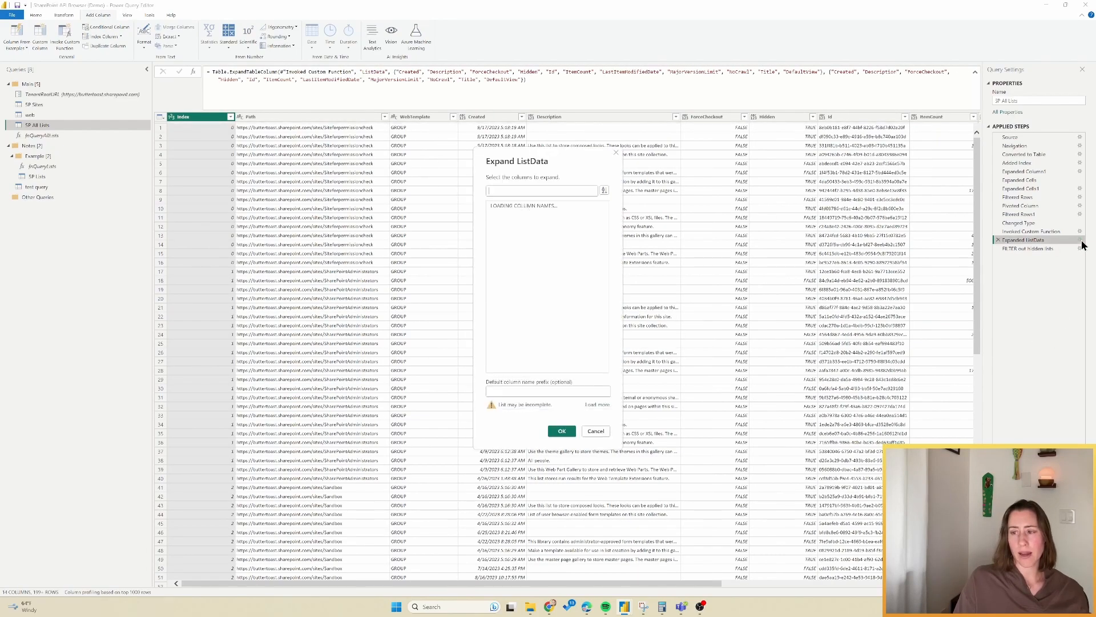
left_click(494, 223)
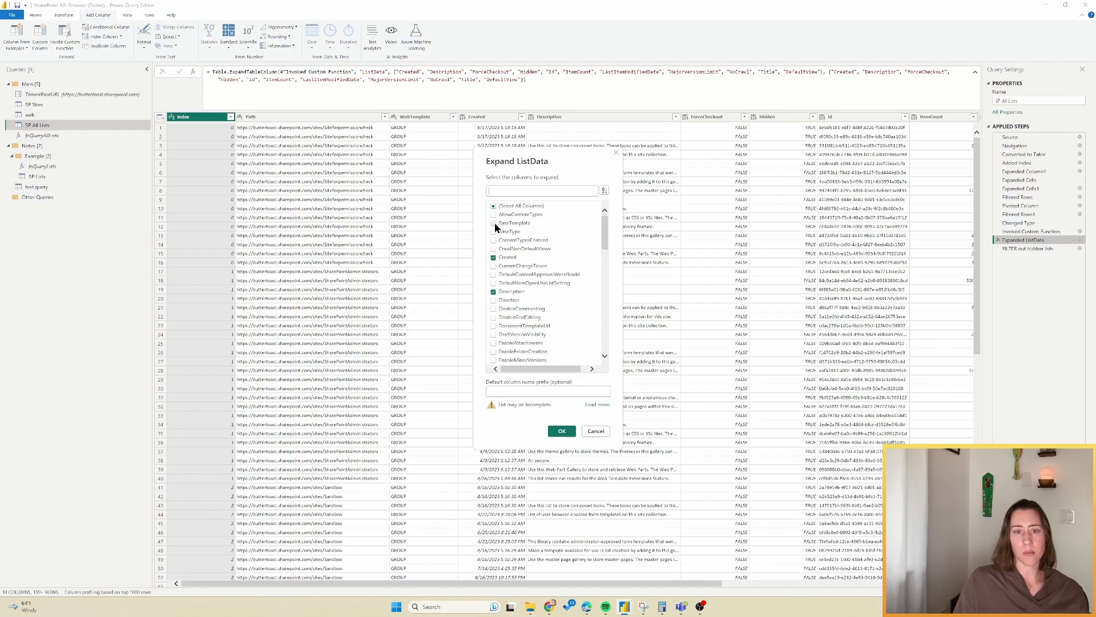
left_click(564, 432)
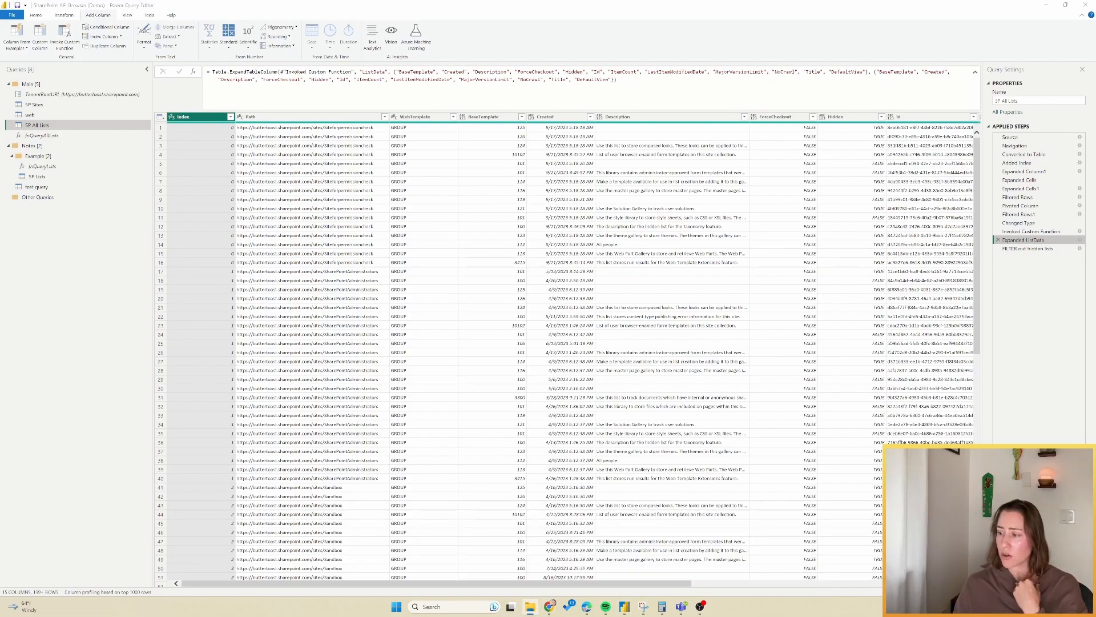
Step: Switch to SharePoint References.csv in Excel, copy the whole list template table including headers, and minimize the workbook
left_click_drag(956, 293, 738, 139)
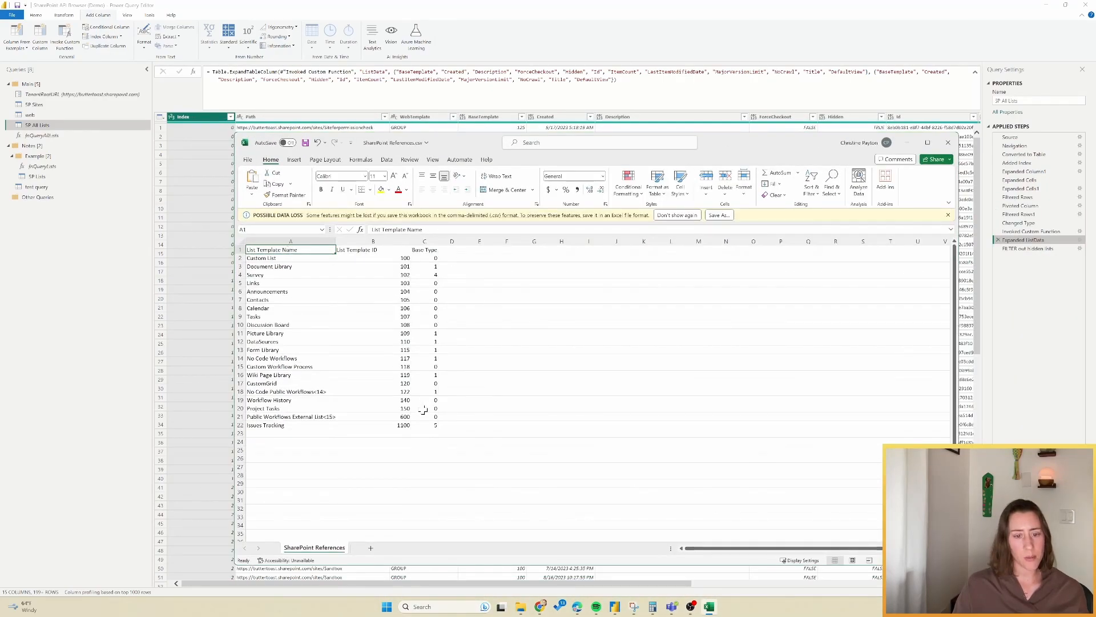
left_click(433, 427, "shift")
key("ctrl+c")
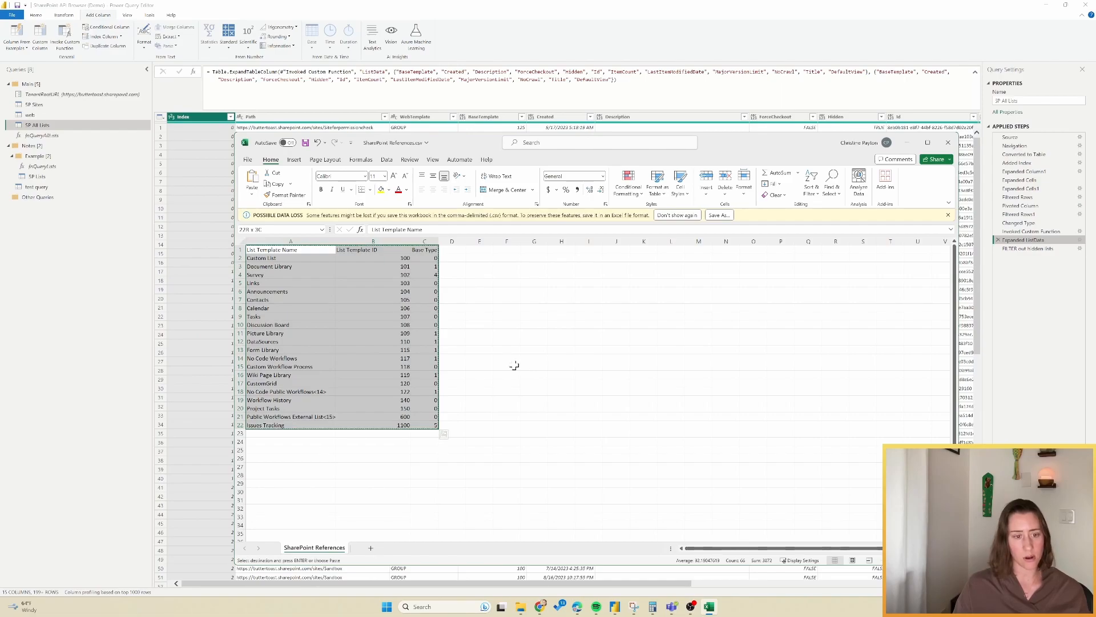
left_click(907, 142)
Step: Create a manually entered table from the copied data, name it List Template Reference and disable its load
left_click(34, 248)
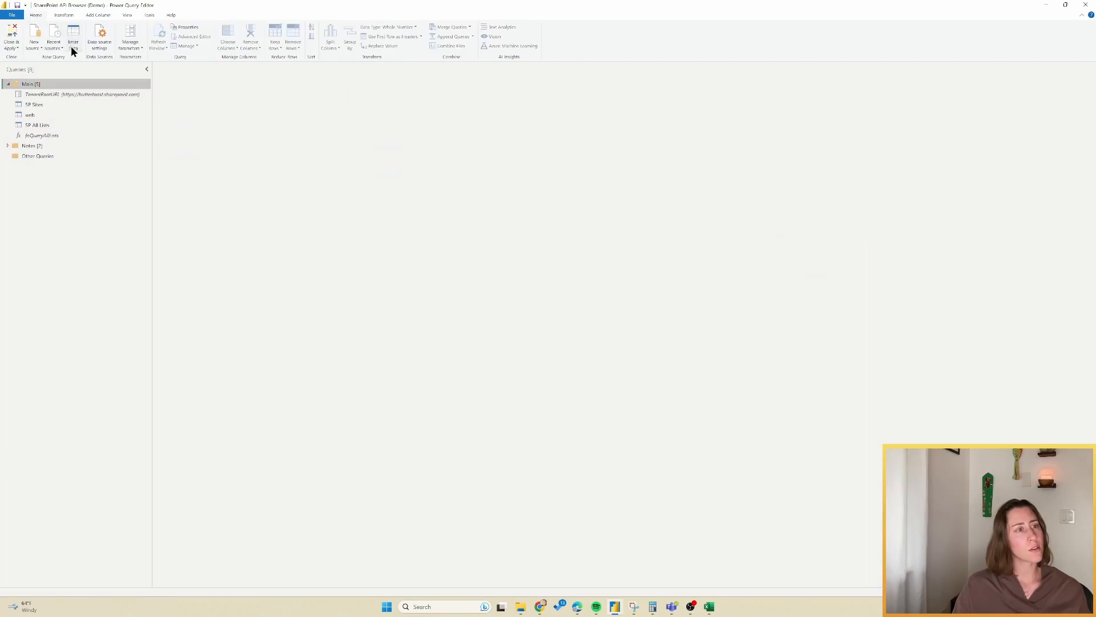
left_click(72, 46)
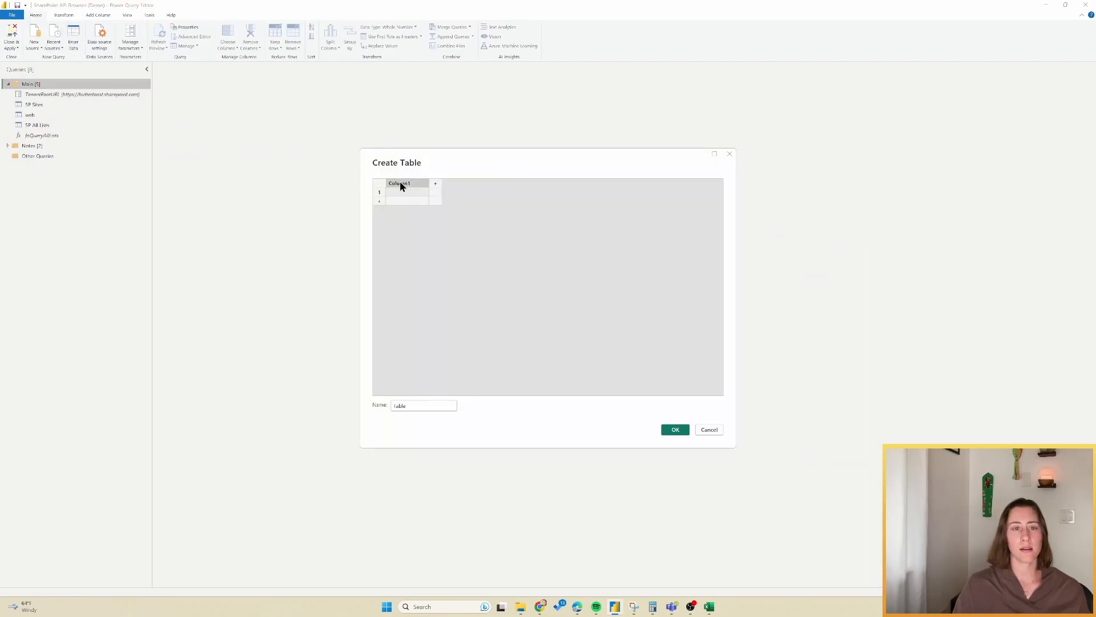
key("ctrl+v")
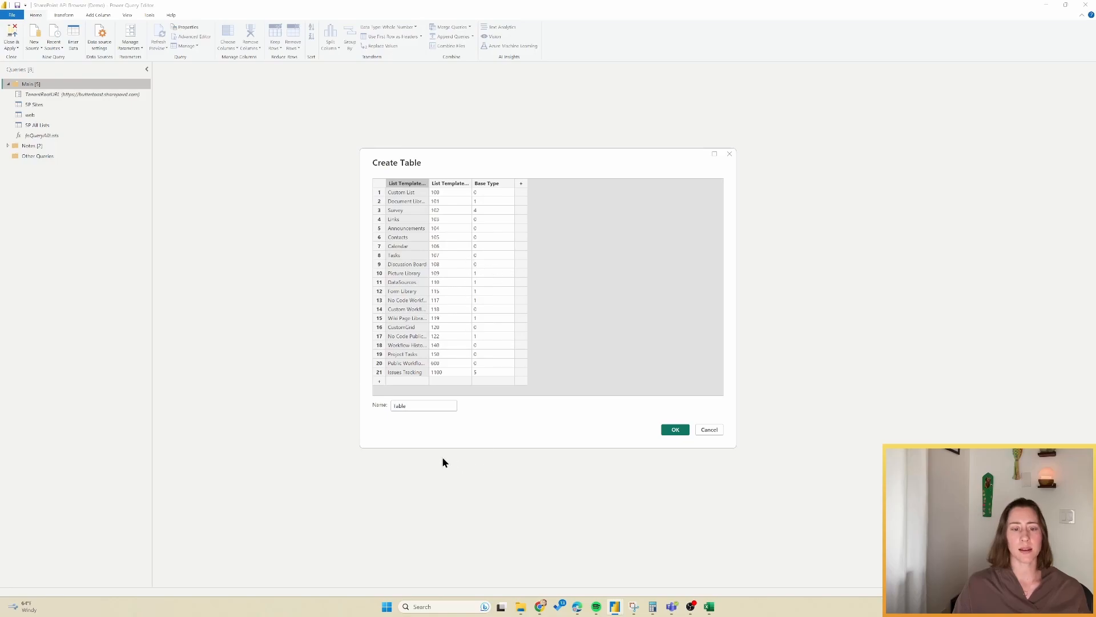
double_click(419, 405)
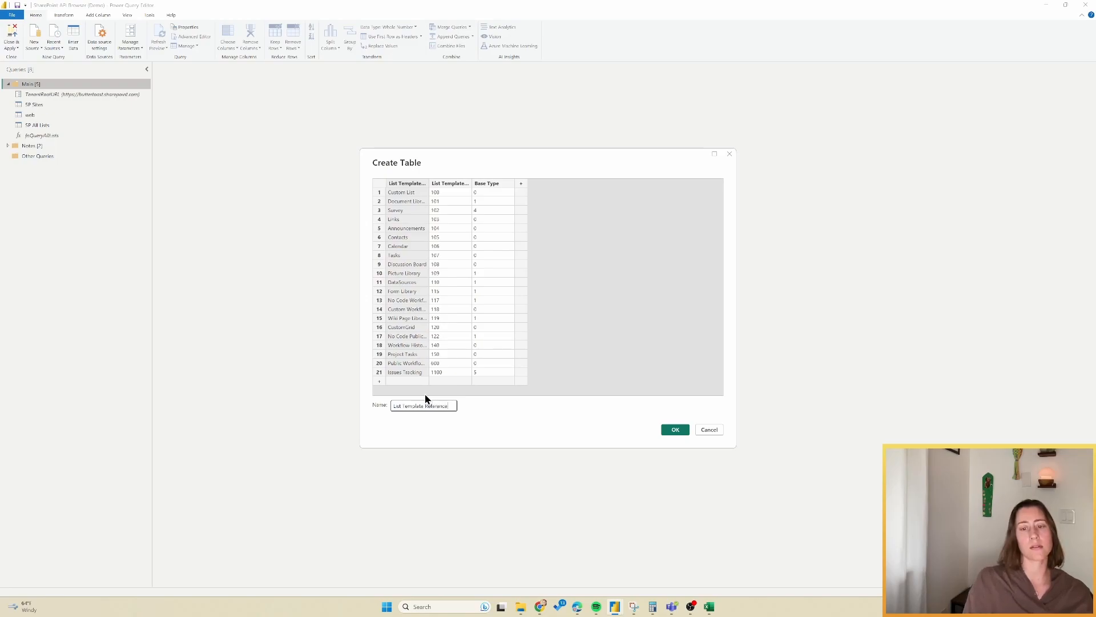
left_click(678, 432)
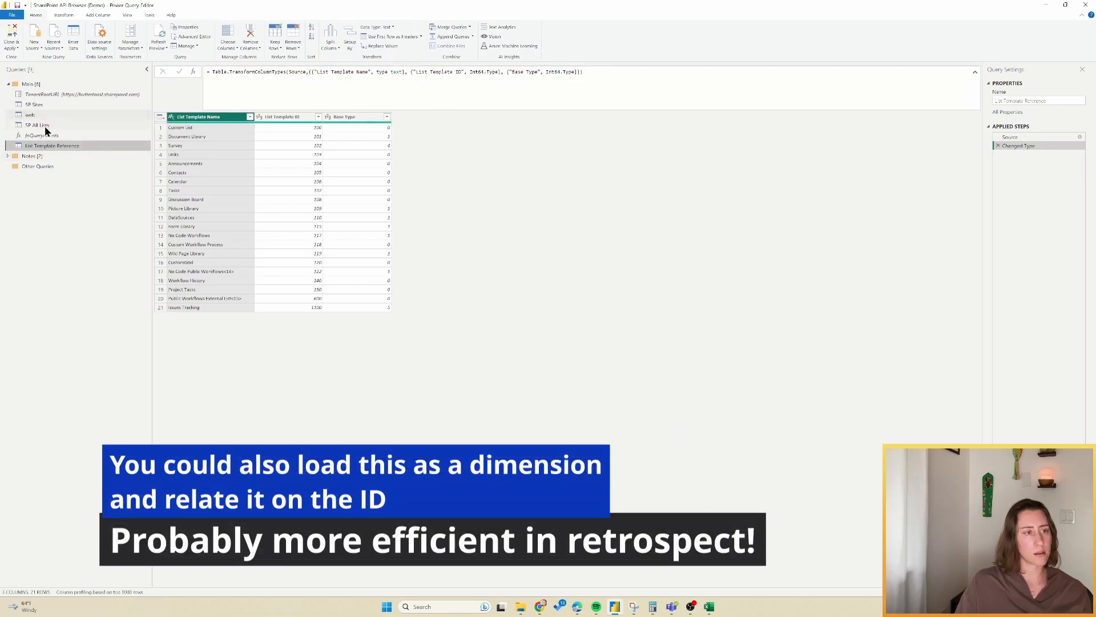
right_click(46, 146)
left_click(65, 186)
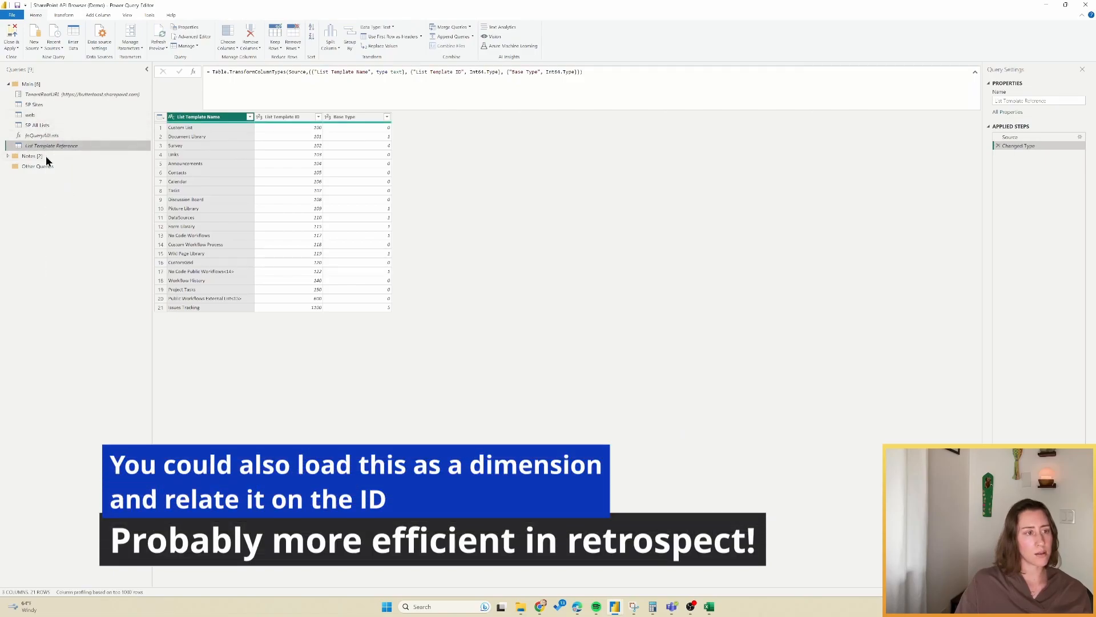
Step: In the SP All Lists query, change the BaseTemplate column's data type to Whole Number
left_click(37, 125)
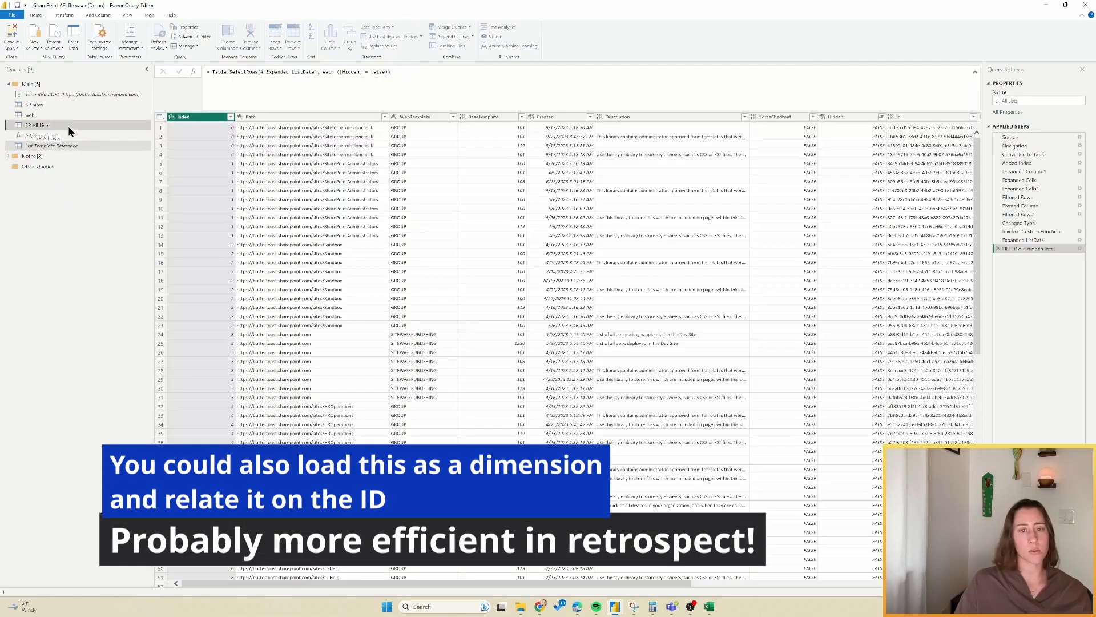
left_click(482, 116)
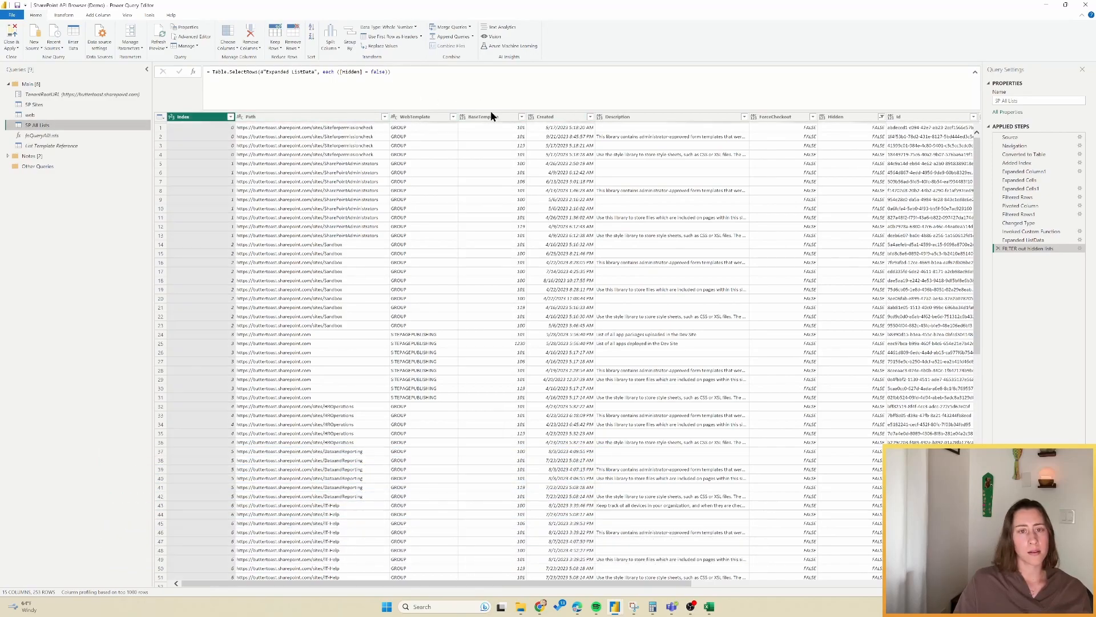
left_click(489, 117)
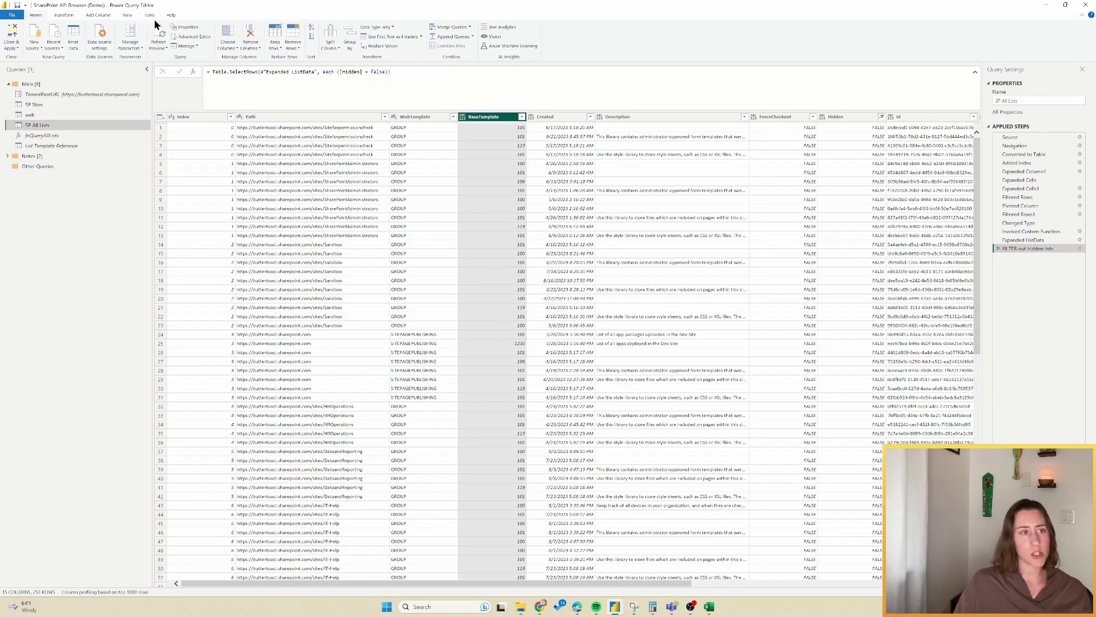
left_click(388, 27)
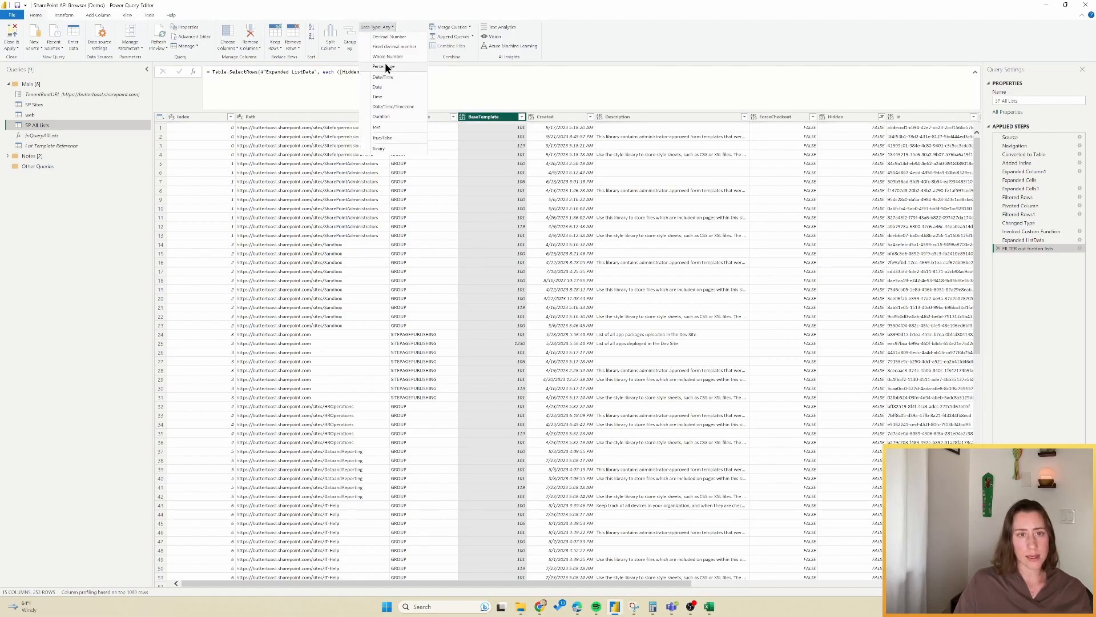
left_click(380, 137)
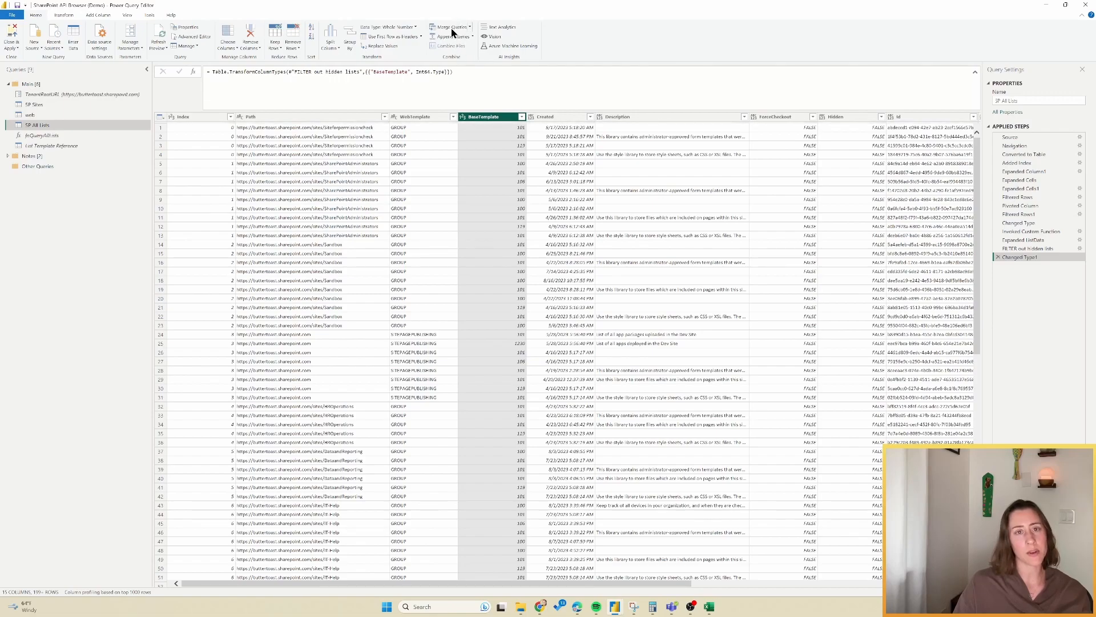
Step: Merge SP All Lists with List Template Reference by a left outer join, matching BaseTemplate to List Template ID
left_click(472, 288)
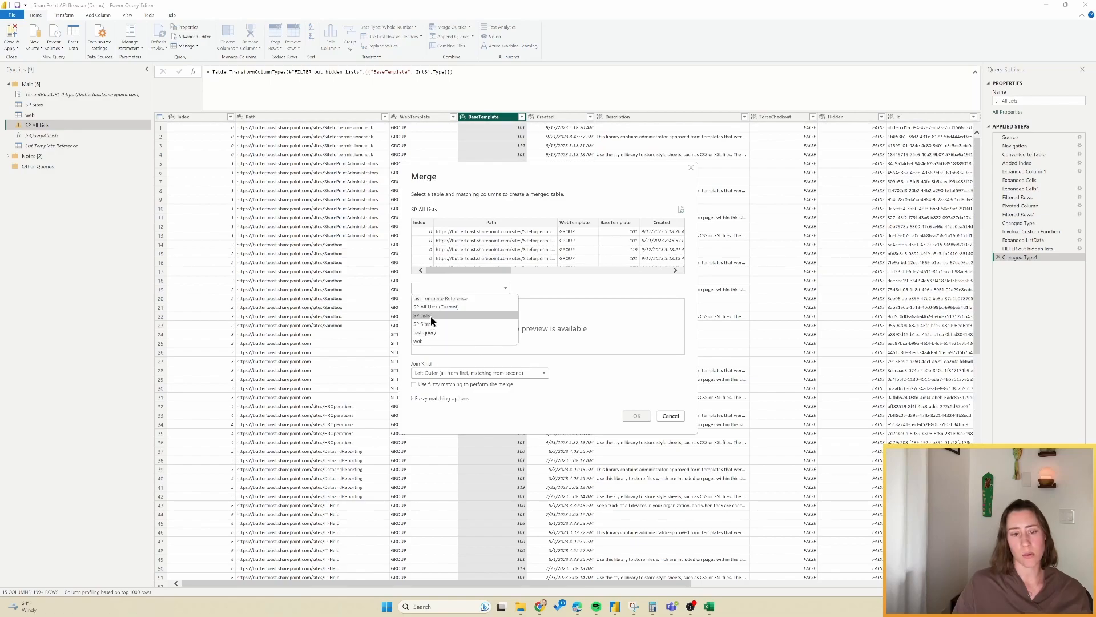
left_click(443, 300)
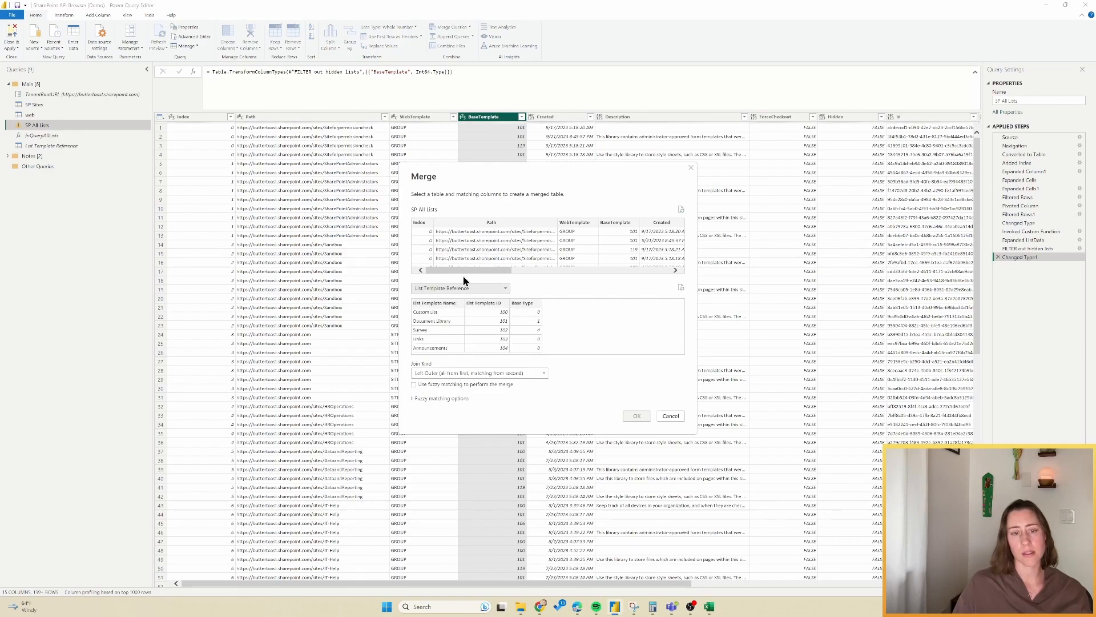
left_click(628, 223)
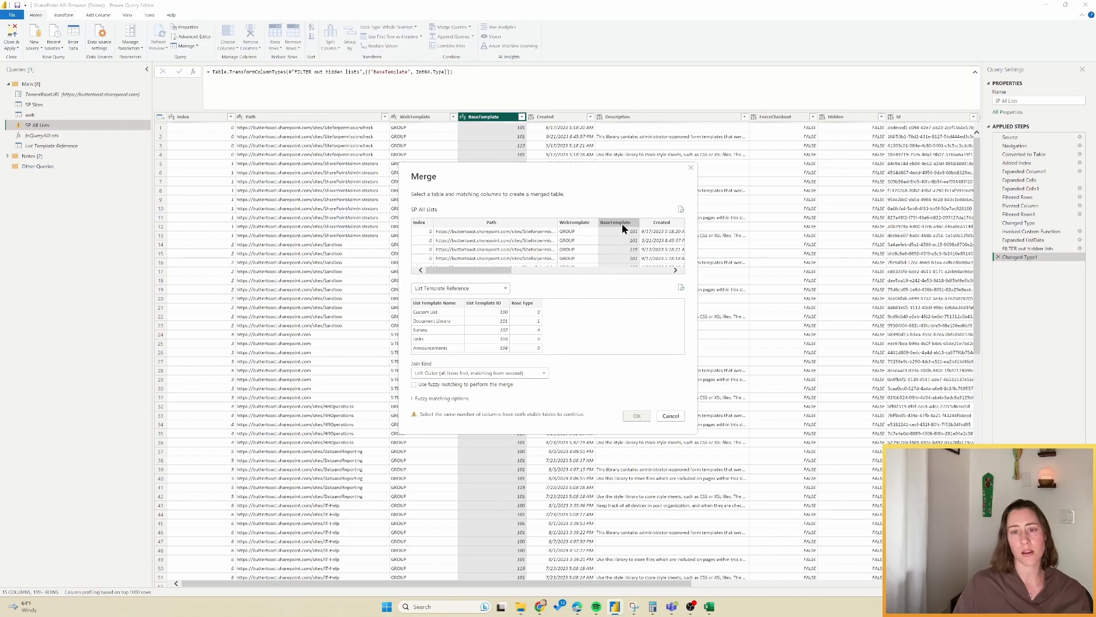
left_click(488, 304)
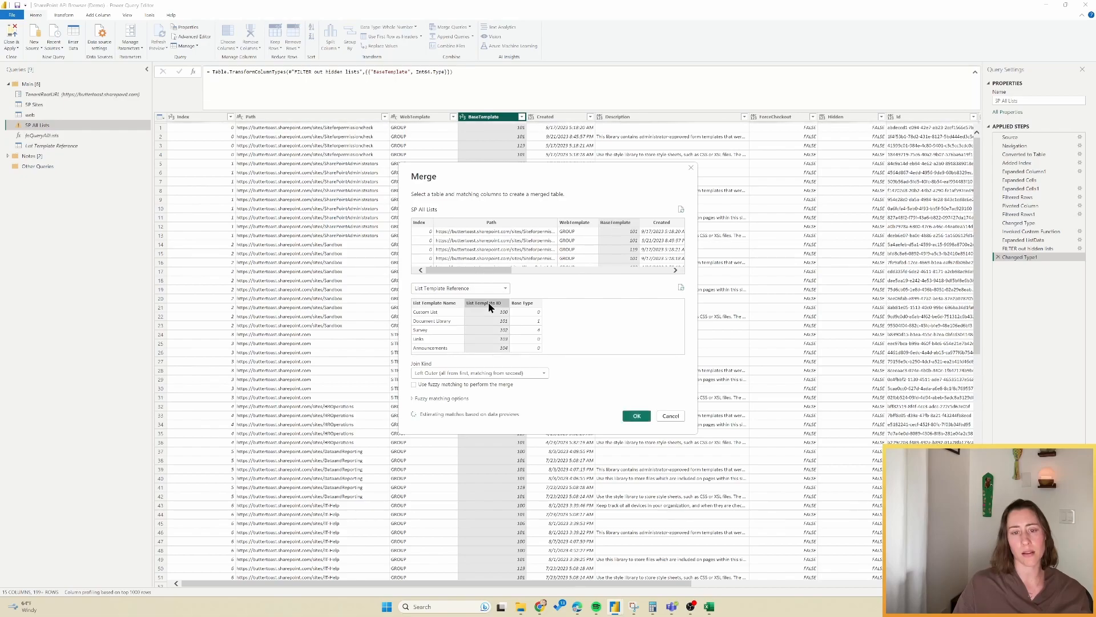
left_click(638, 417)
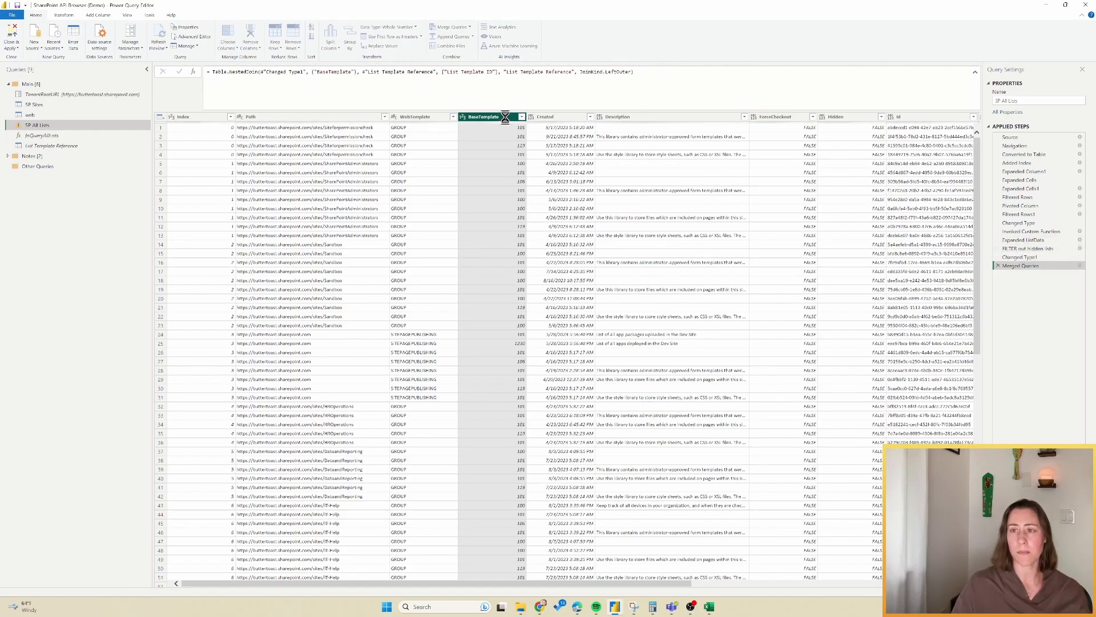
Step: Expand the merged List Template Reference column to only List Template Name, without the original column name prefix
left_click(968, 116)
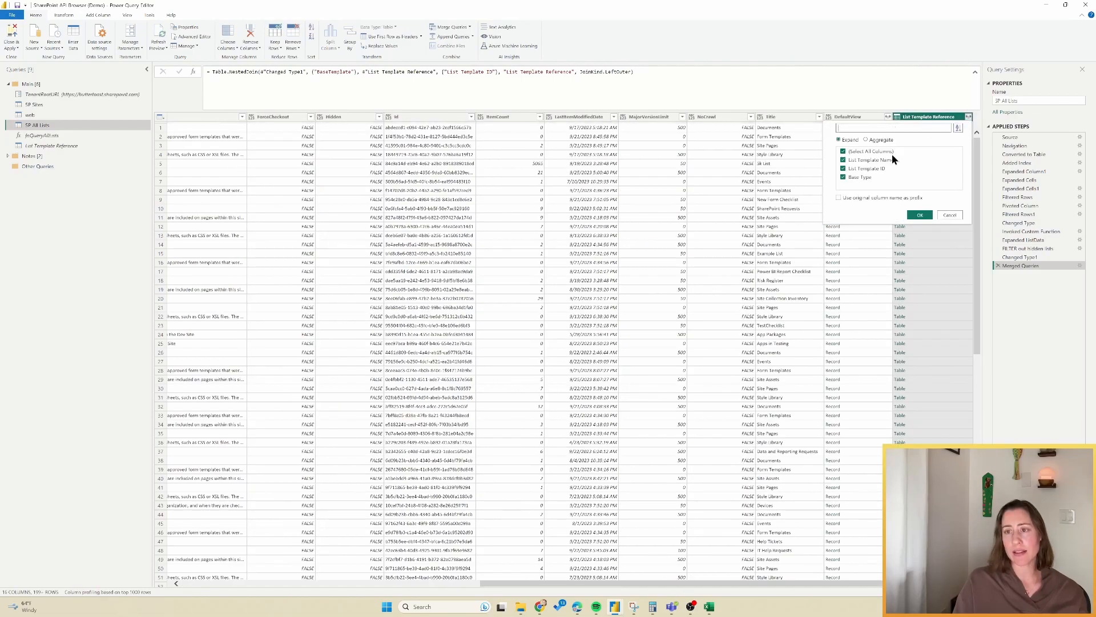
left_click(843, 152)
left_click(844, 160)
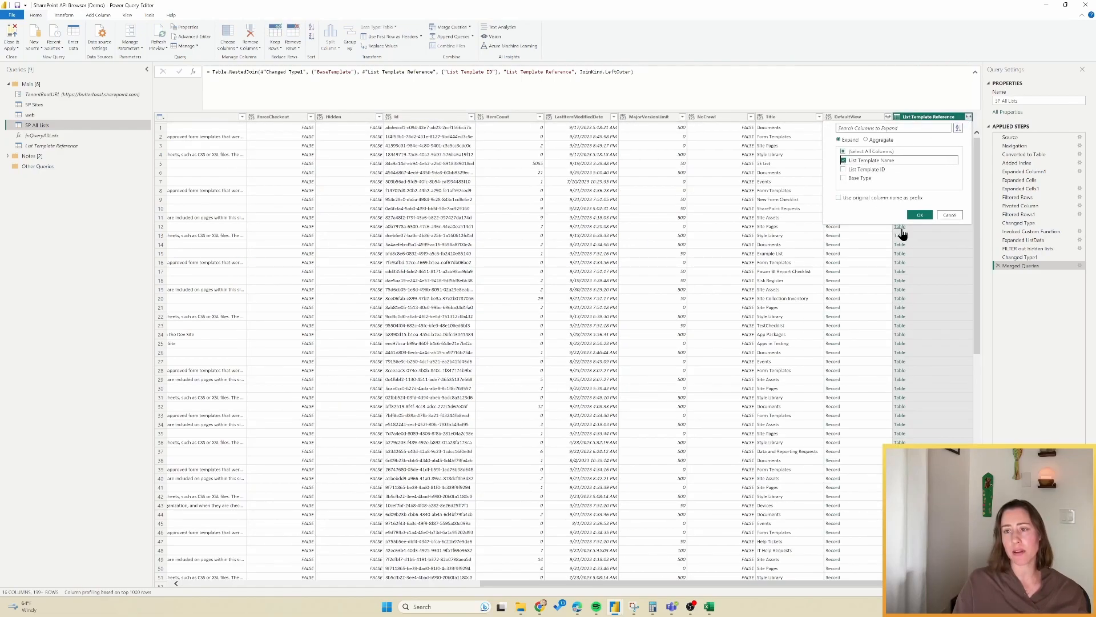
left_click(921, 214)
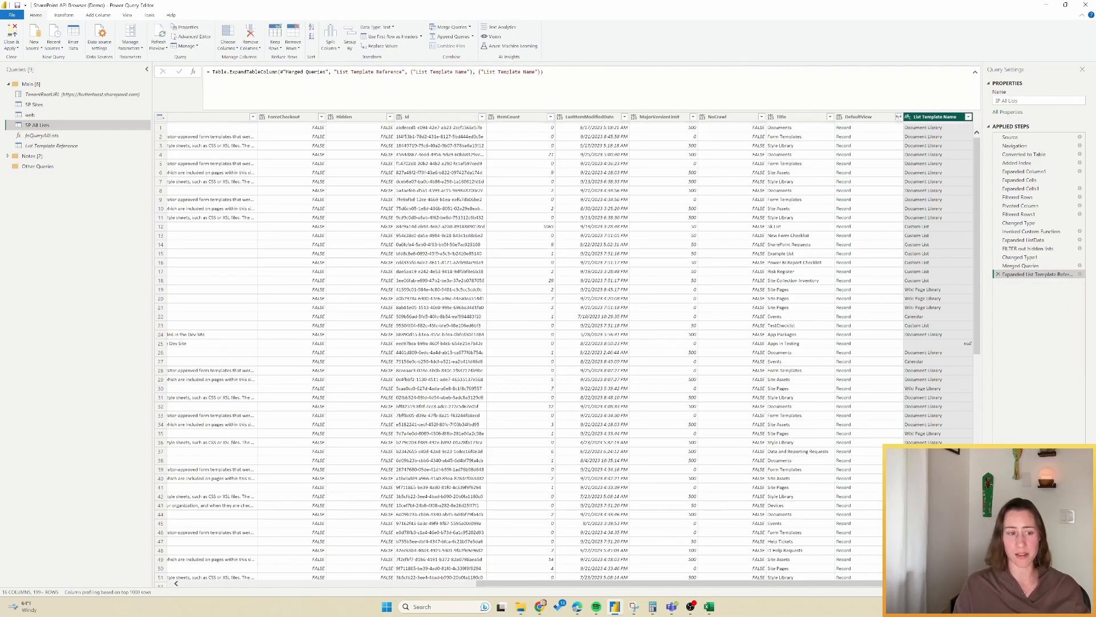
Step: Change the Created and LastItemModifiedDate columns to the Date data type within the existing Changed Type1 step of SP All Lists
scroll(570, 117, "left", 10)
left_click(569, 118)
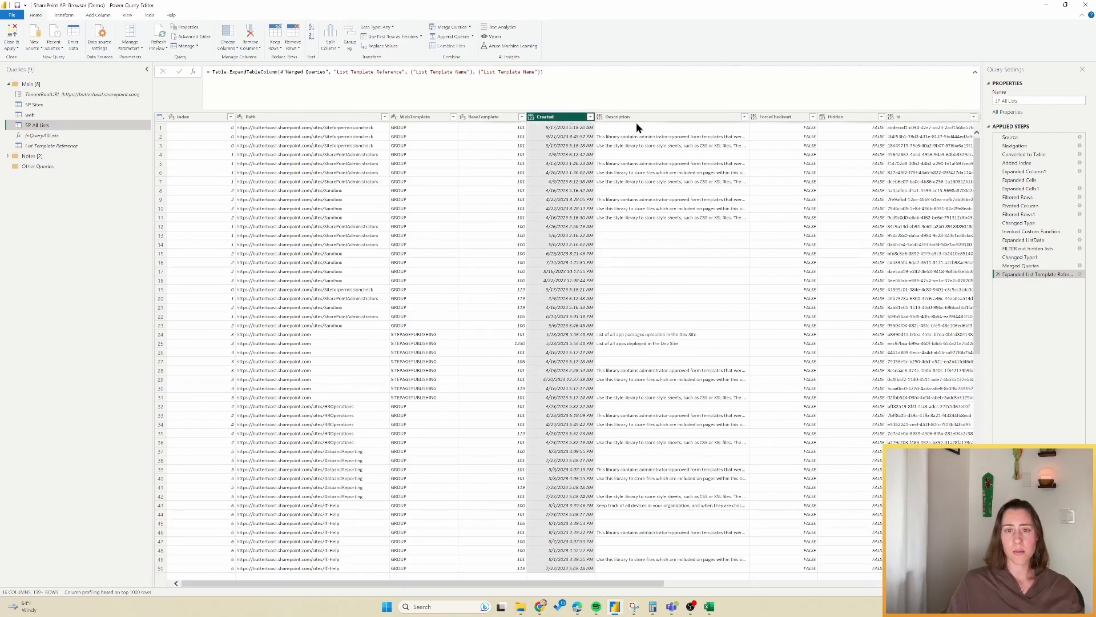
left_click_drag(641, 588, 870, 571)
left_click(870, 571)
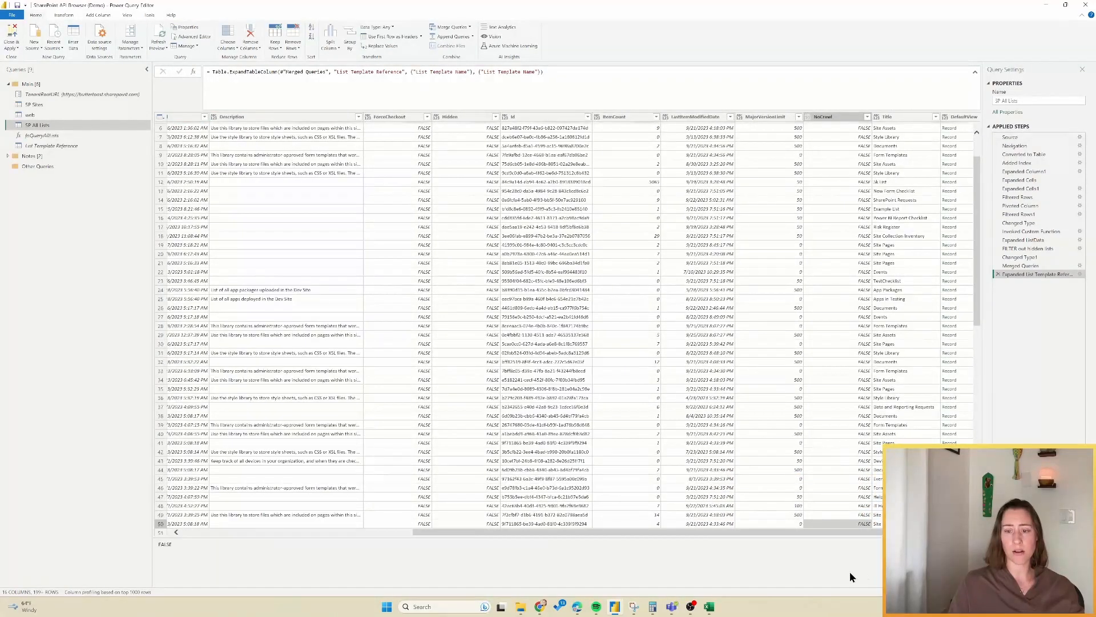
left_click(701, 117)
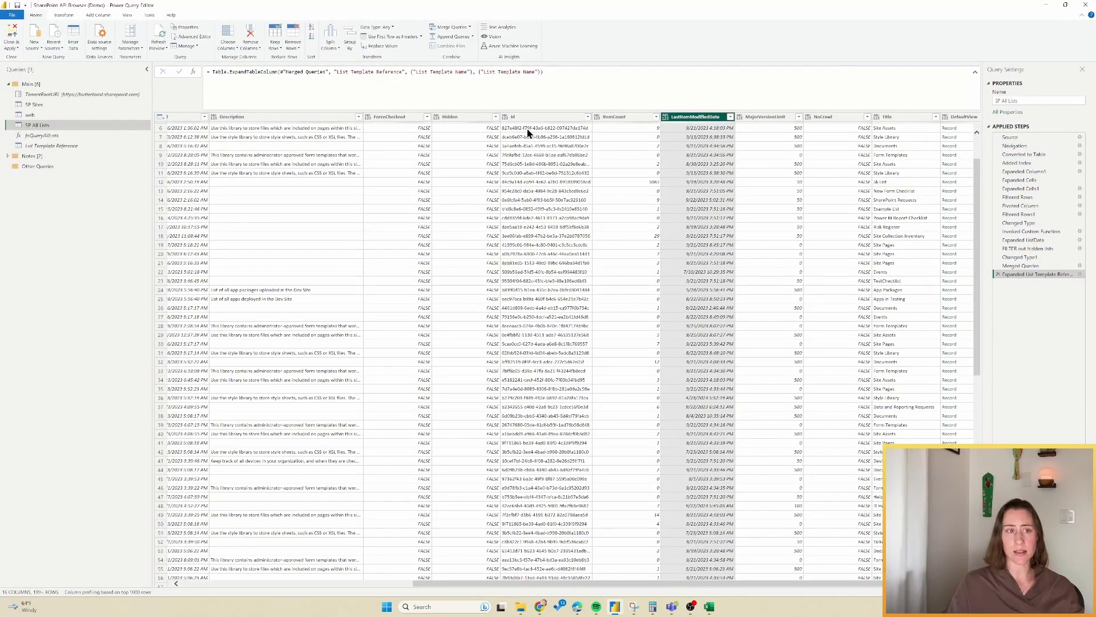
left_click(190, 115, "ctrl")
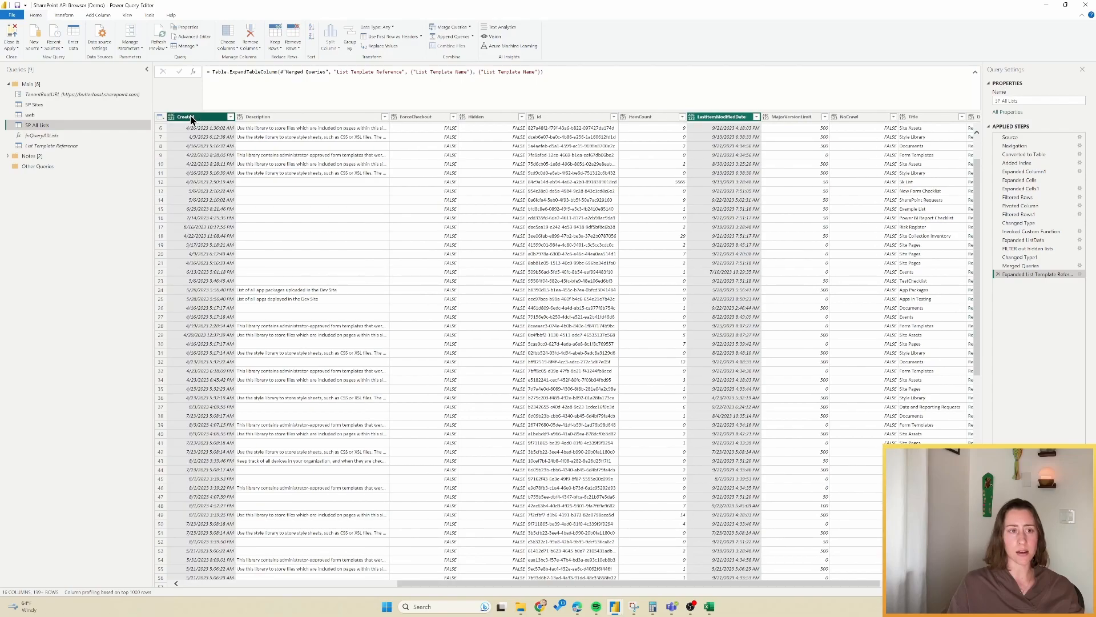
left_click(393, 28)
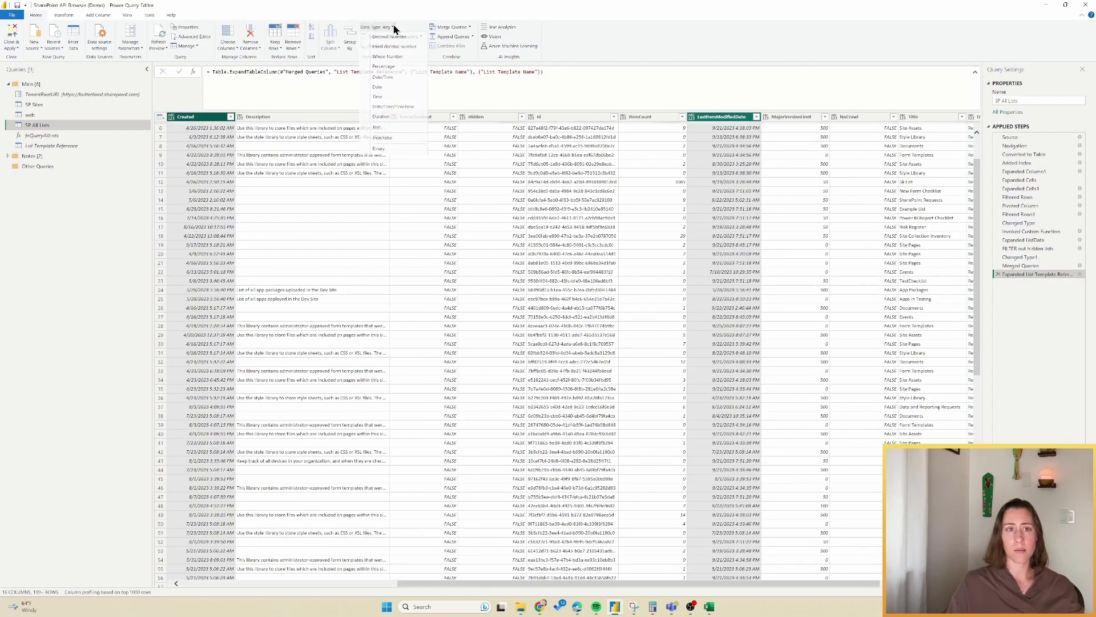
left_click(383, 77)
left_click(1040, 255)
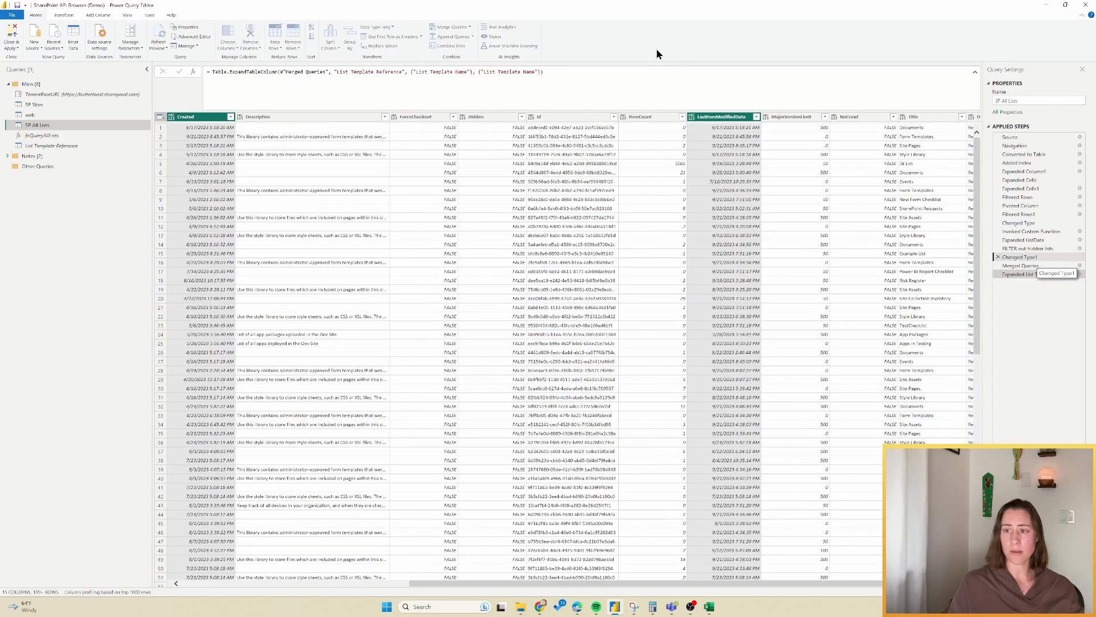
left_click(391, 27)
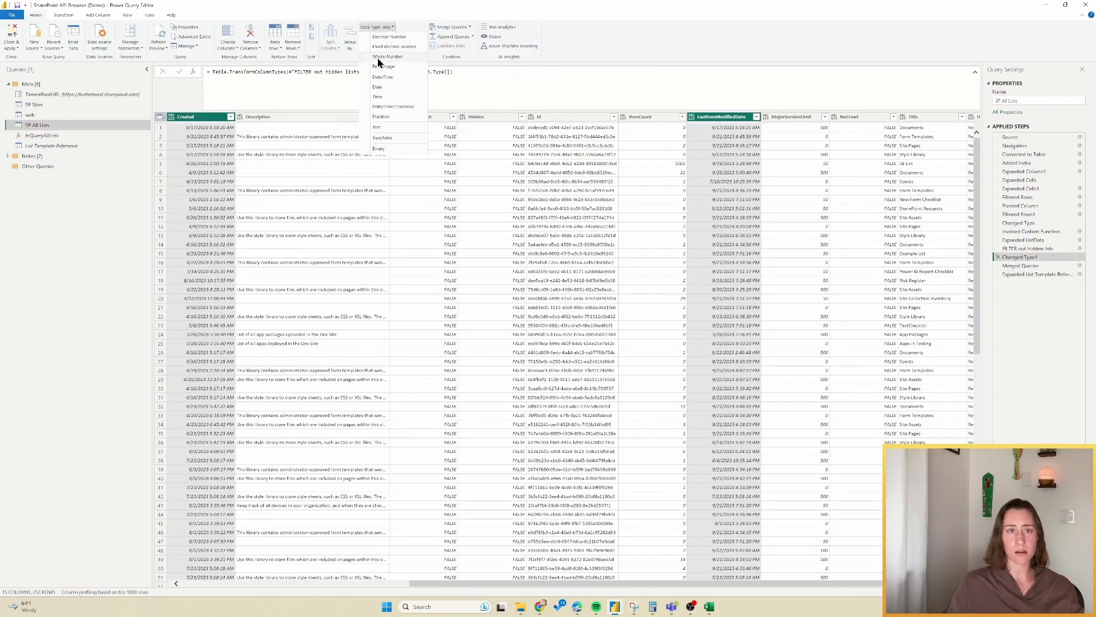
left_click(385, 82)
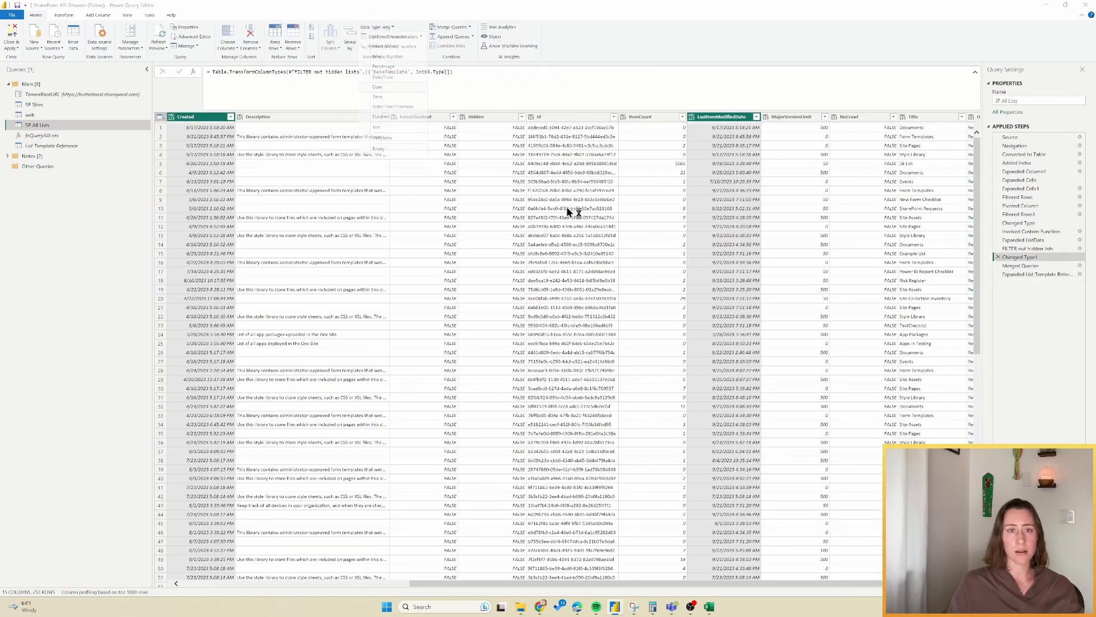
left_click(633, 321)
Step: Change the data type of the ForceCheckout and NoCrawl columns to True/False in the Changed Type1 step
left_click(390, 27)
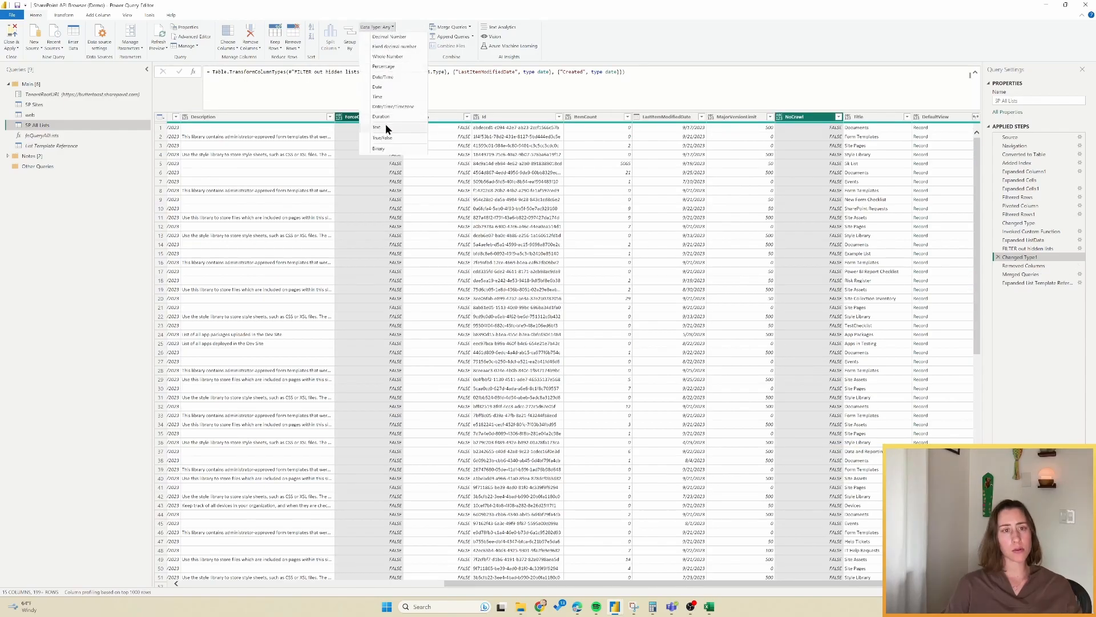
left_click(383, 136)
left_click(632, 321)
Step: Set the Title, Id and Description columns to Text, and the ItemCount and MajorVersionLimit columns to Whole Number
left_click(885, 118)
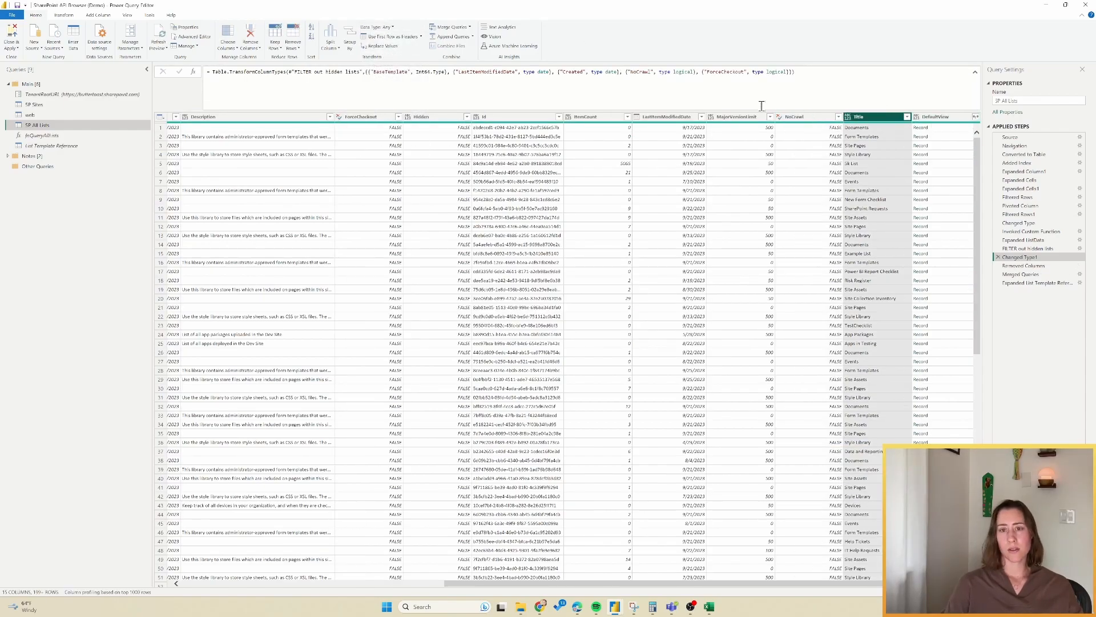
left_click(515, 118, "ctrl")
scroll(572, 561, "left", 10)
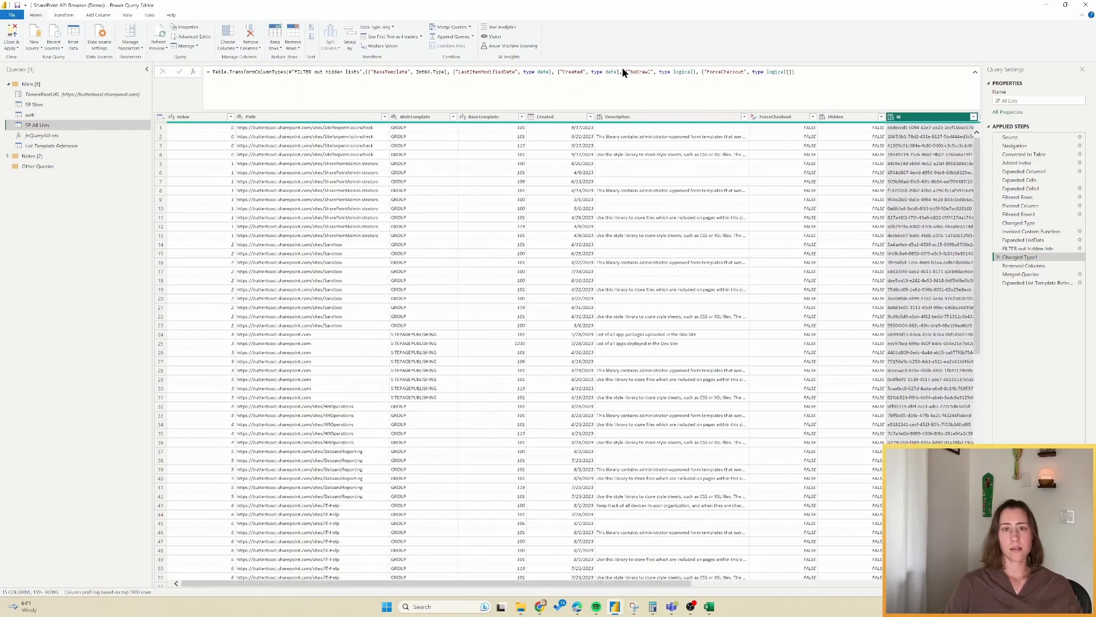
left_click(657, 116, "ctrl")
left_click(391, 27)
left_click(376, 130)
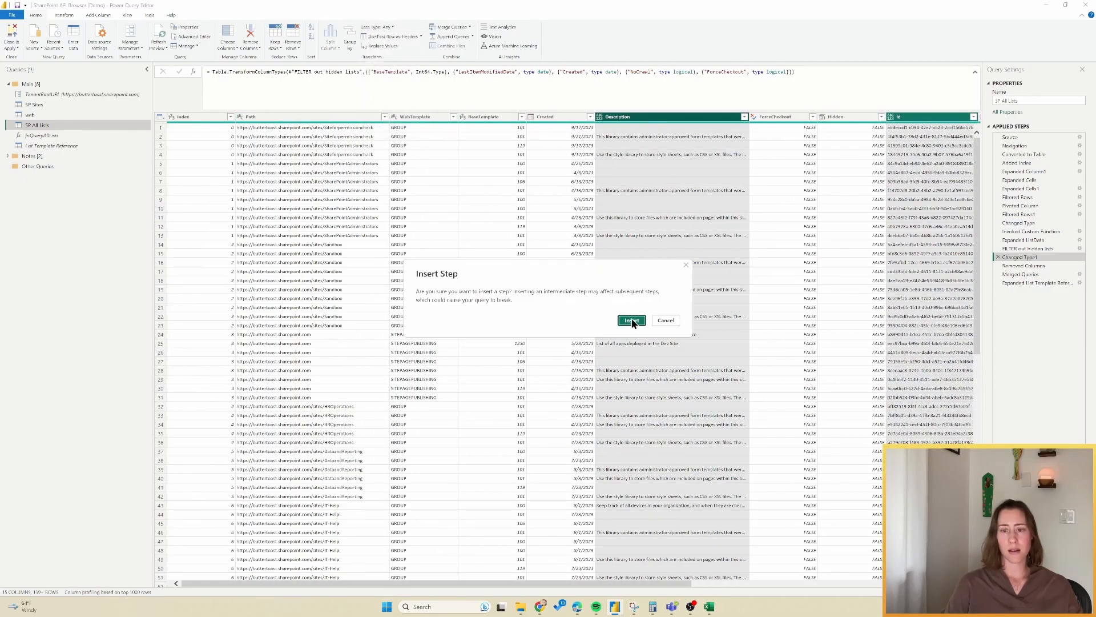
left_click(631, 320)
left_click(588, 117)
left_click(731, 117, "ctrl")
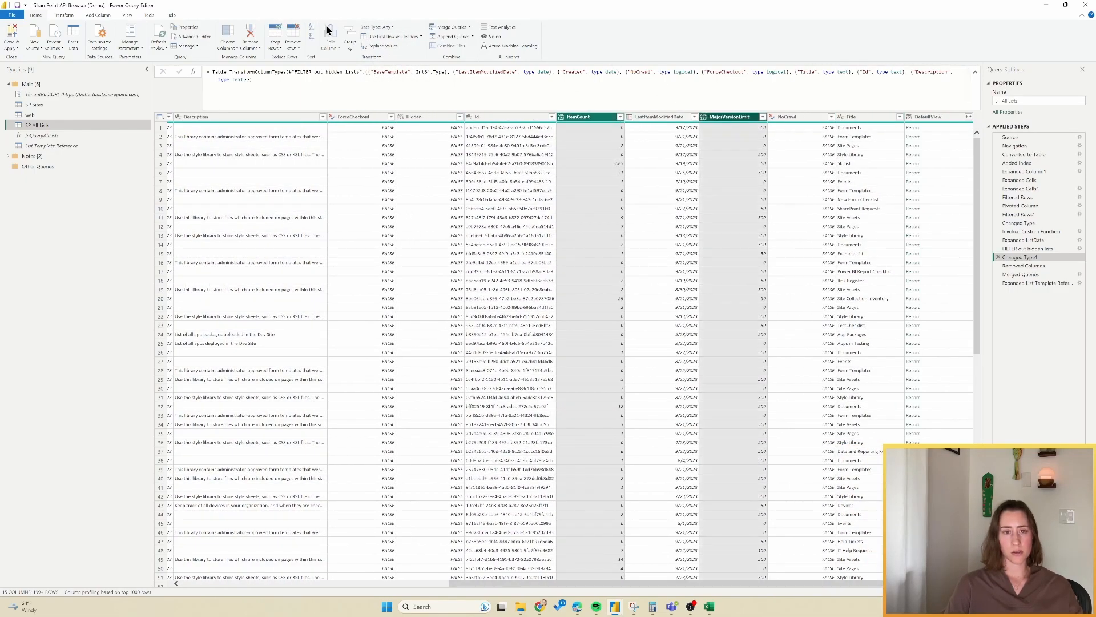
Step: Expand the DefaultView column to only ServerRelativeUrl, inserted directly after the FILTER out hidden lists step
left_click(933, 117)
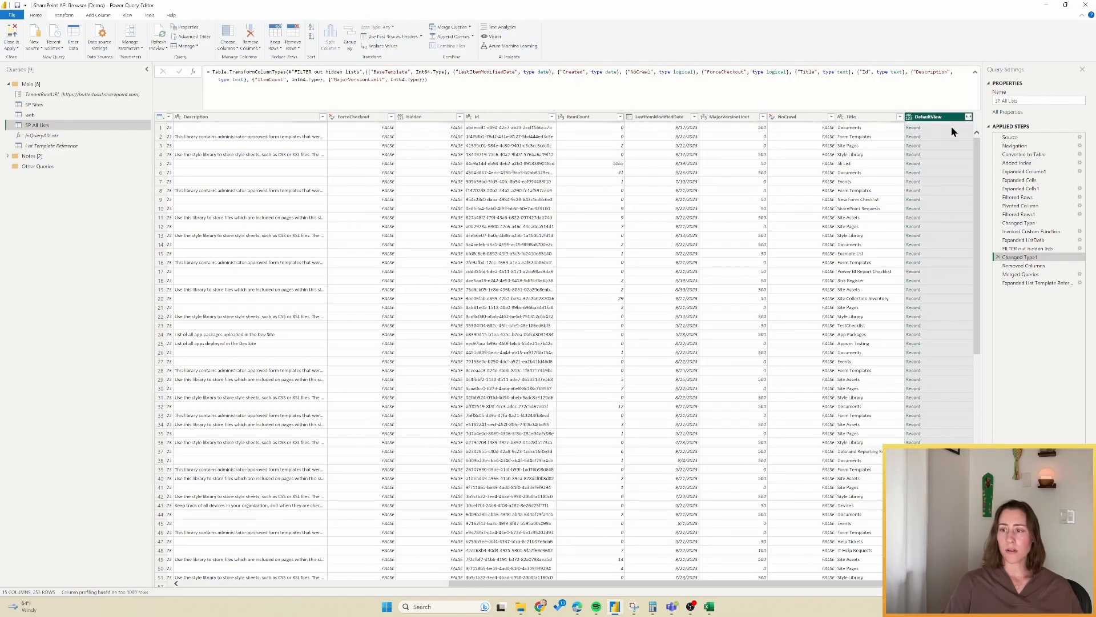
left_click(968, 116)
scroll(890, 199, "down", 3)
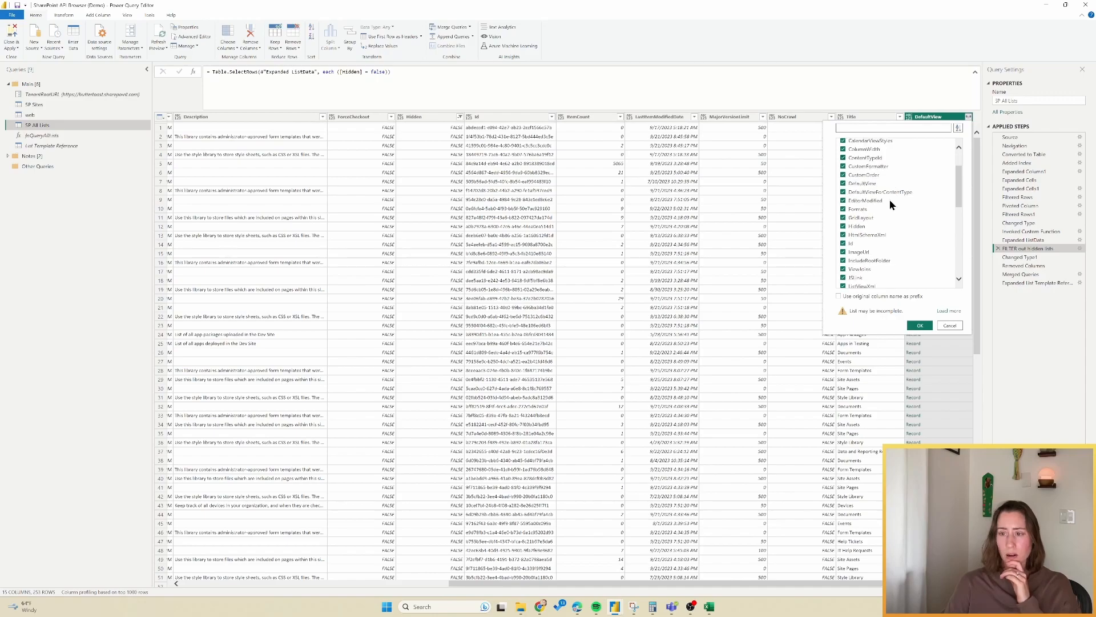
scroll(889, 217, "down", 4)
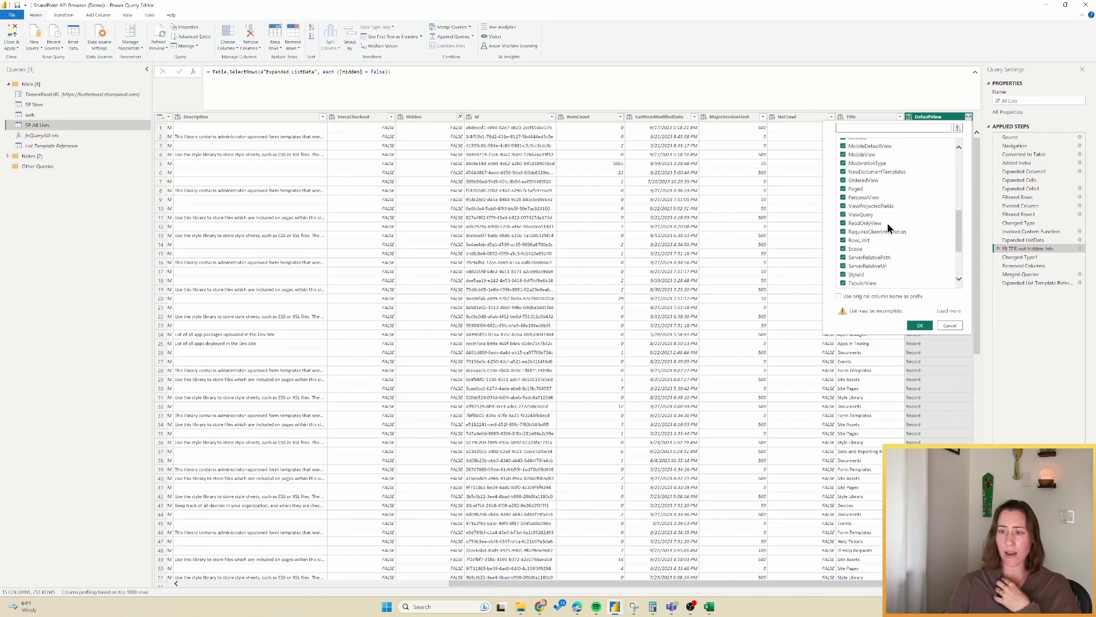
scroll(887, 223, "down", 1)
scroll(888, 228, "up", 8)
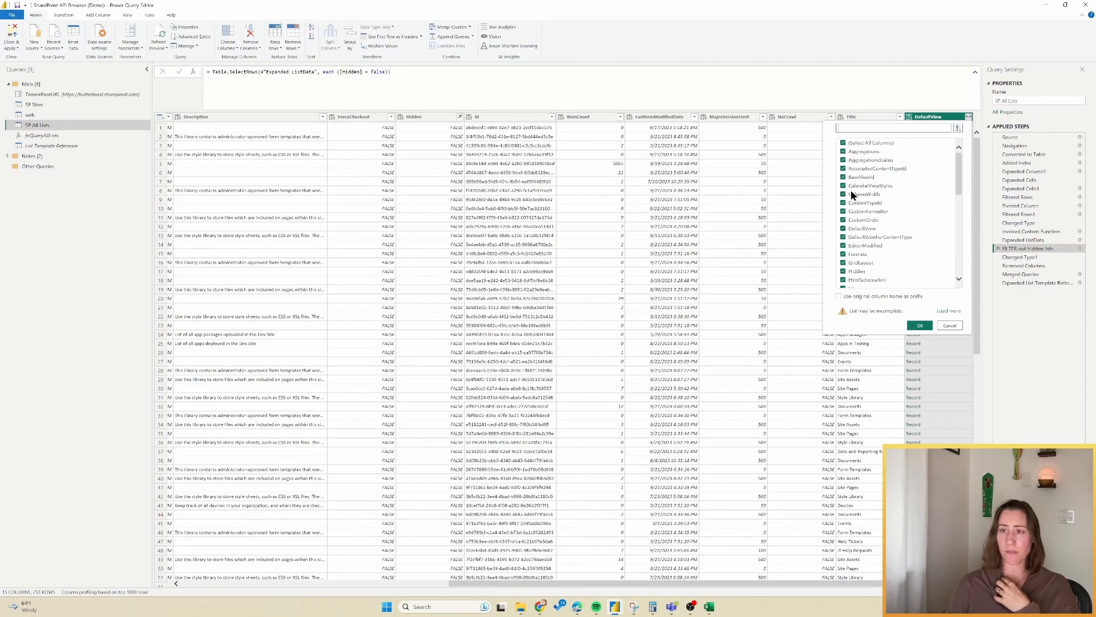
left_click(845, 144)
scroll(903, 217, "down", 5)
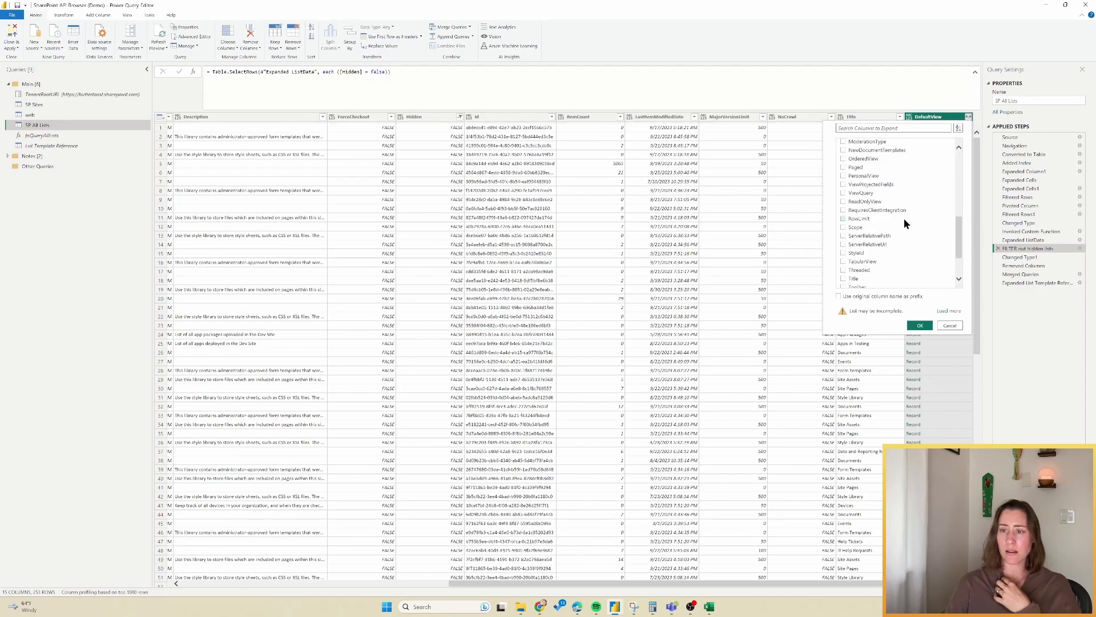
left_click(845, 245)
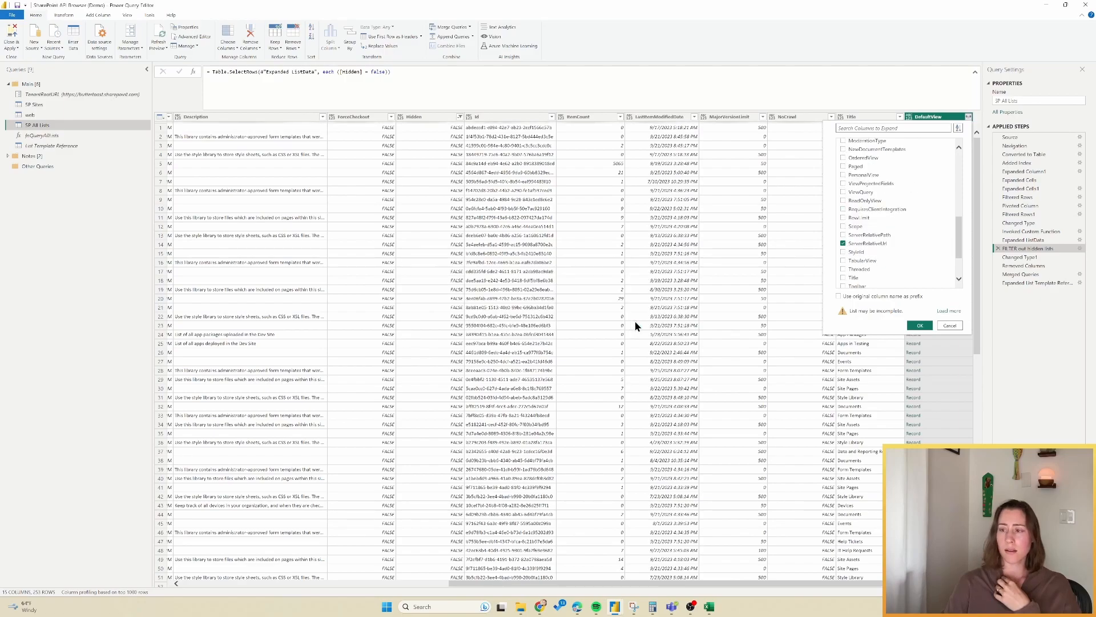
key("Return")
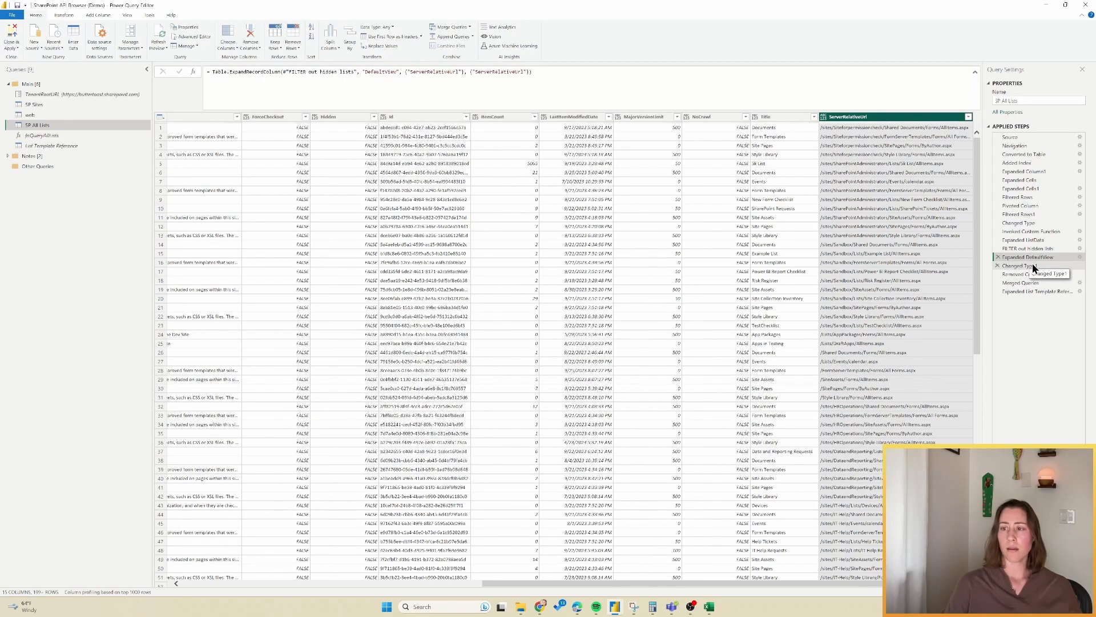
Step: Change the data type of the expanded ServerRelativeUrl column to Text in the Changed Type1 step
left_click(1033, 266)
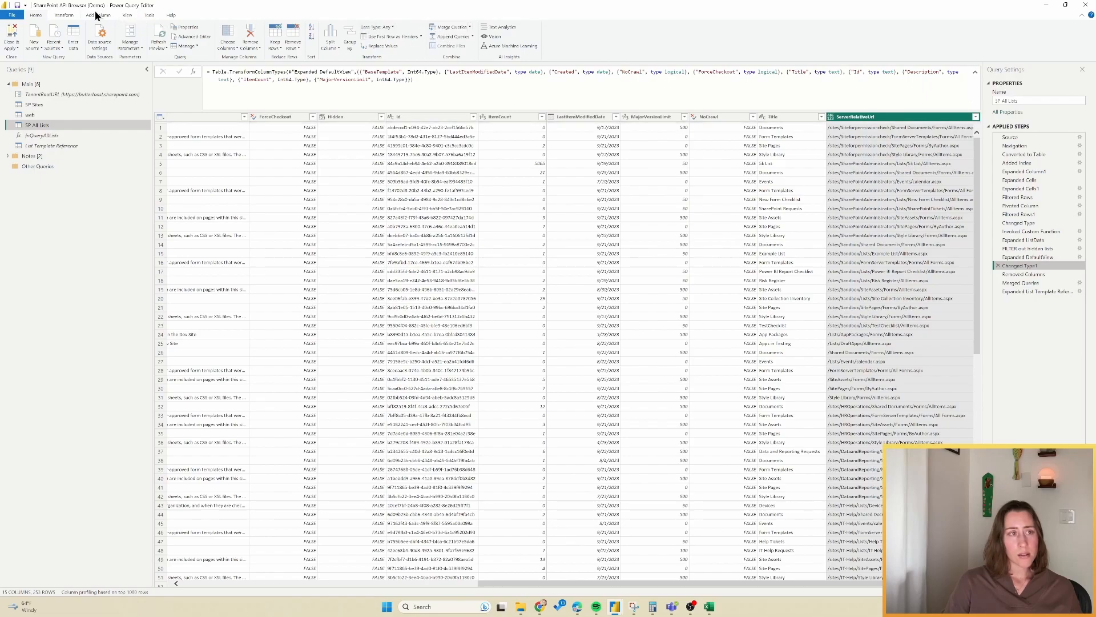
left_click(387, 26)
left_click(394, 124)
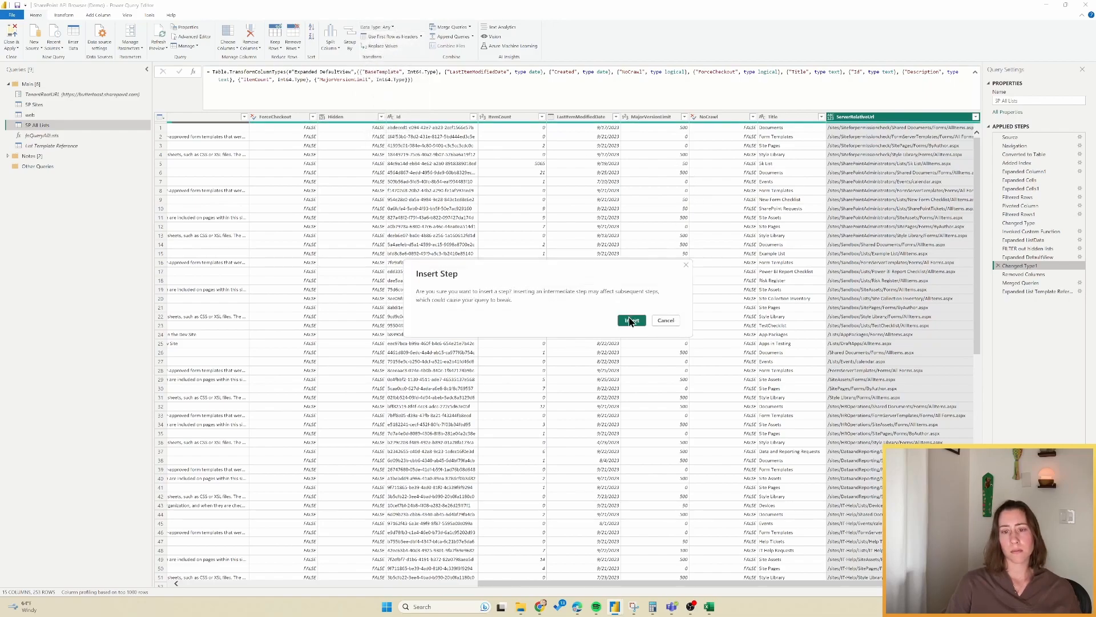
left_click(630, 318)
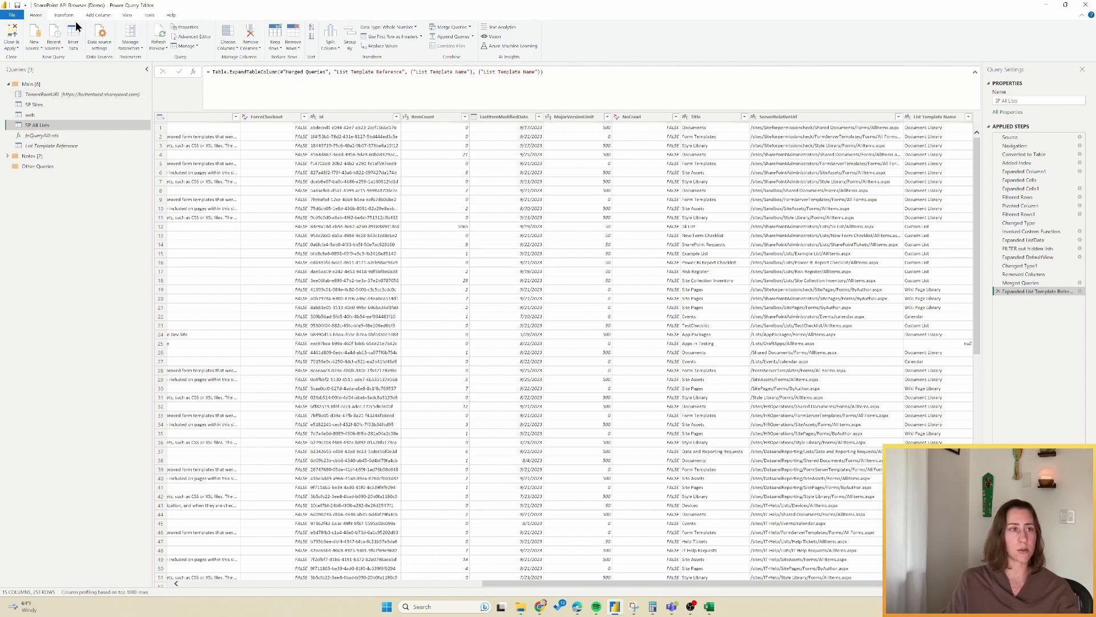
Step: Add a custom column named List URL after the last query step, with the formula TenantRootURL & [ServerRelativeUrl]
left_click(91, 17)
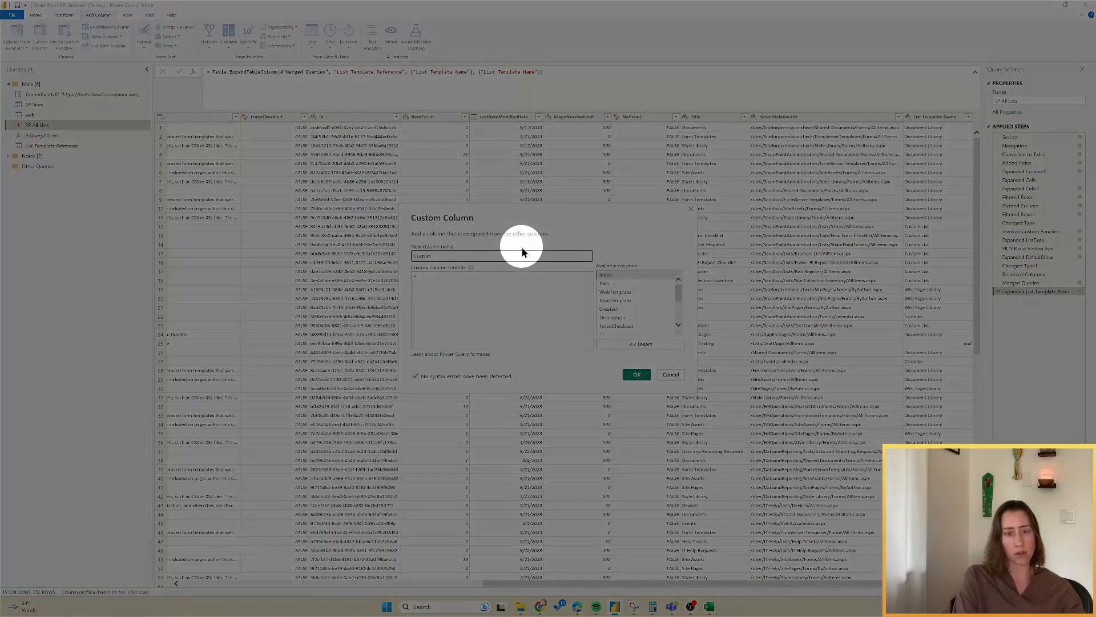
key("ctrl+a")
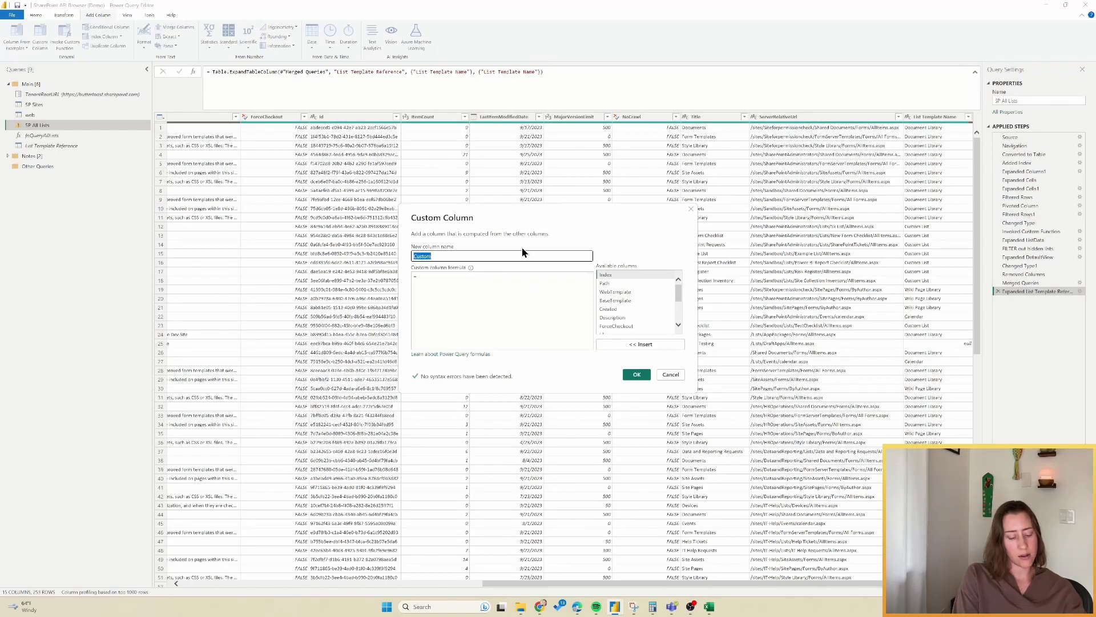
type("List")
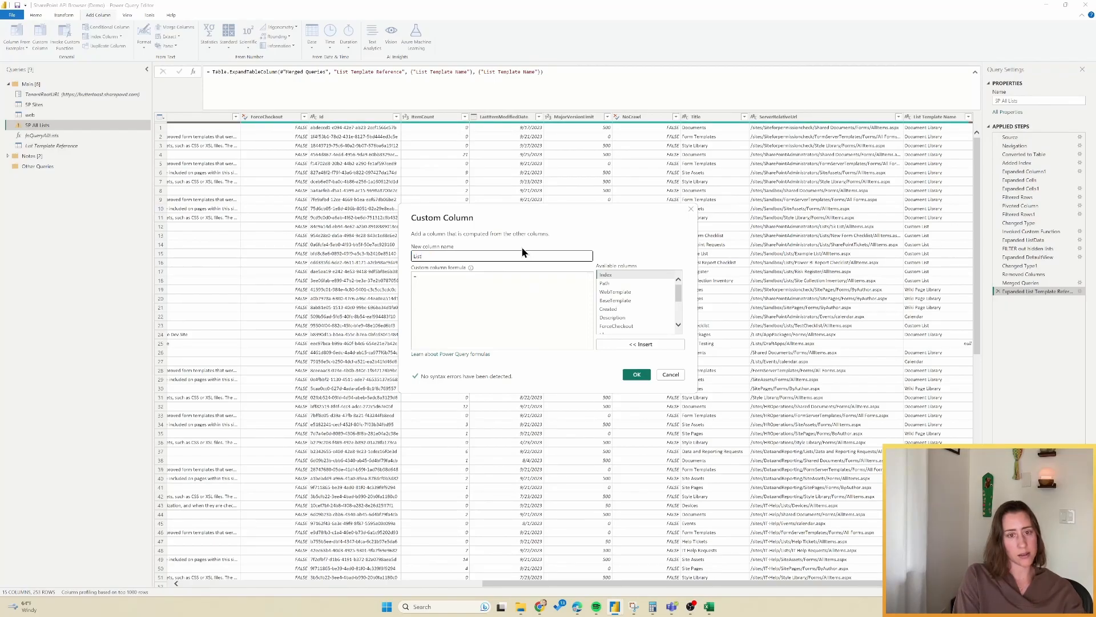
key("Tab")
key("Tab")
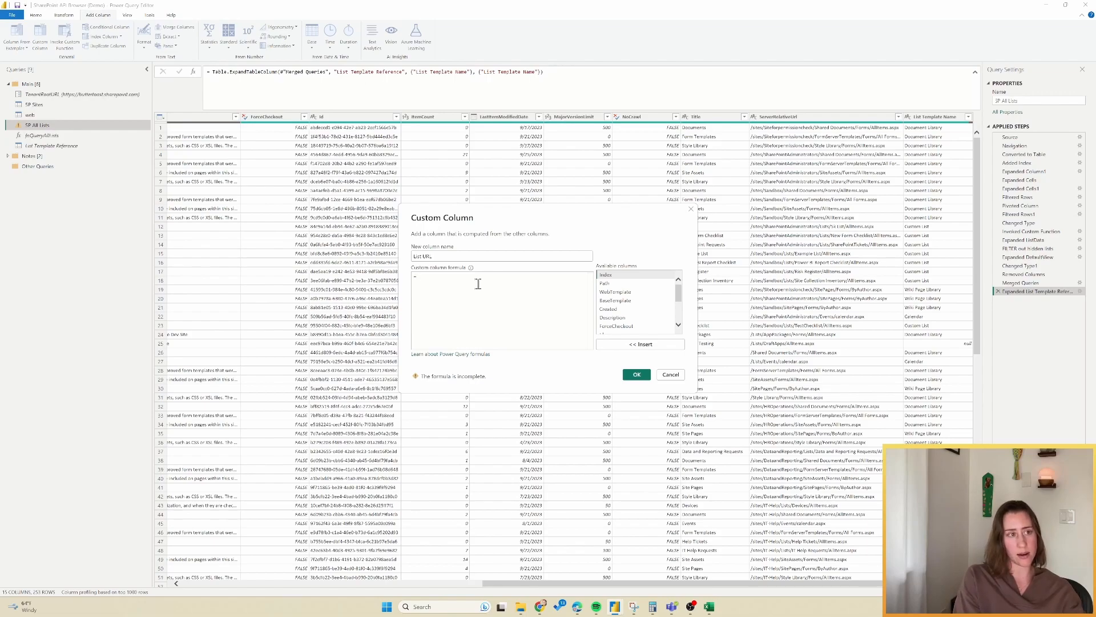
type("tenan")
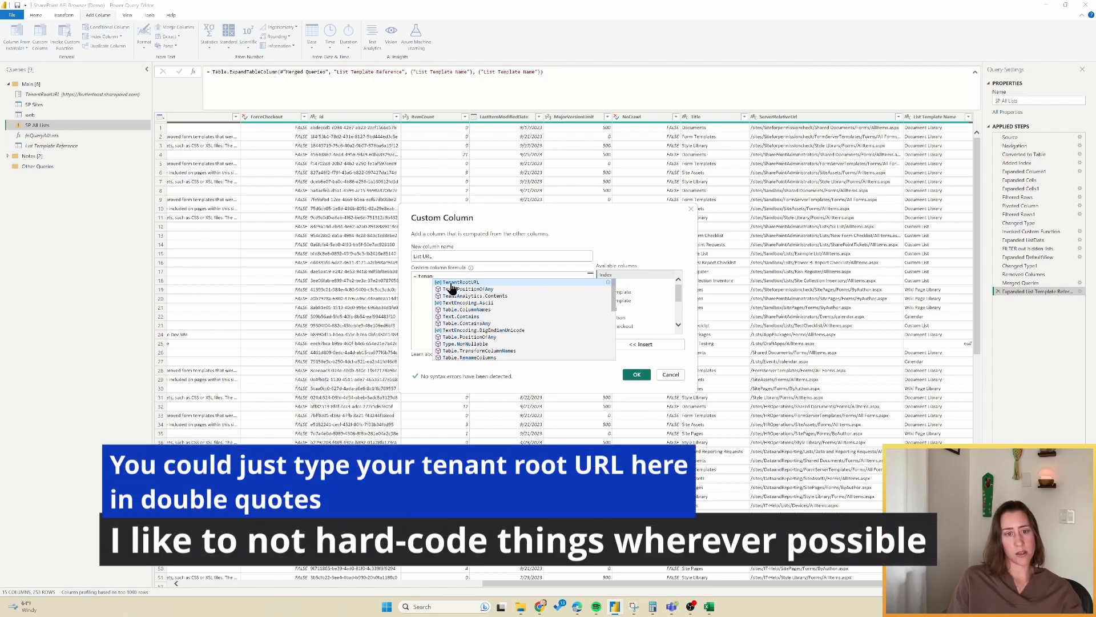
left_click(476, 284)
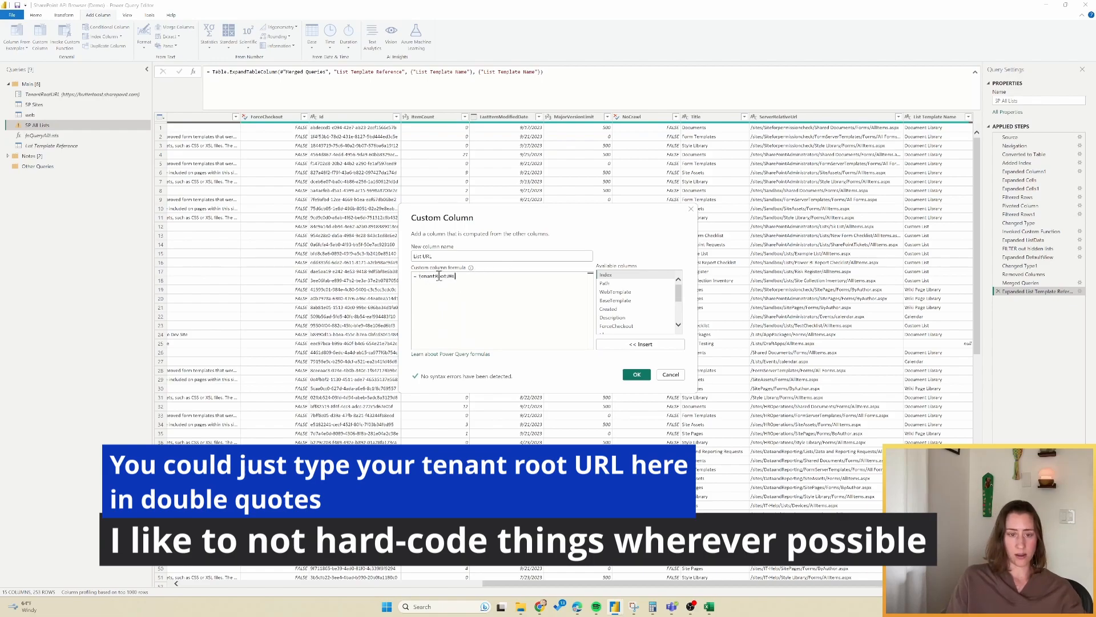
type("&")
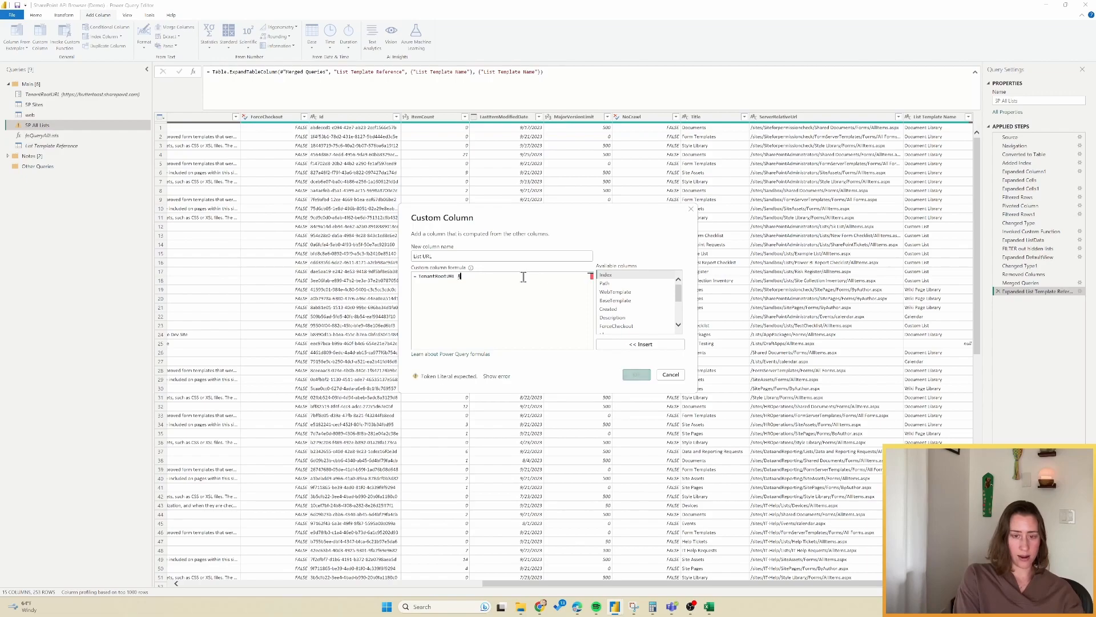
scroll(630, 314, "down", 3)
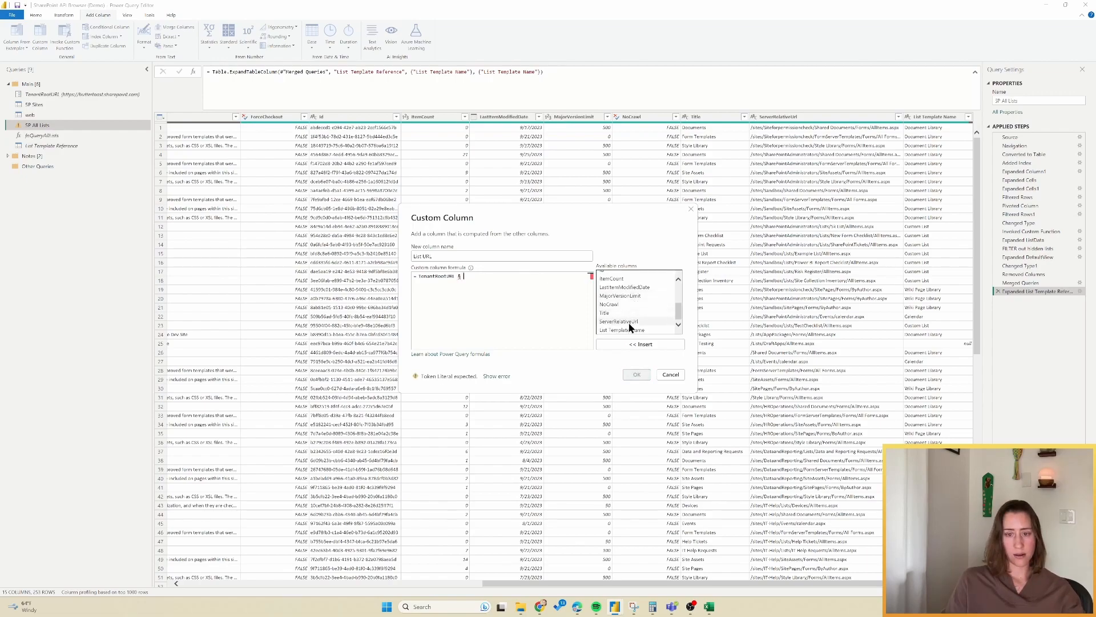
double_click(628, 323)
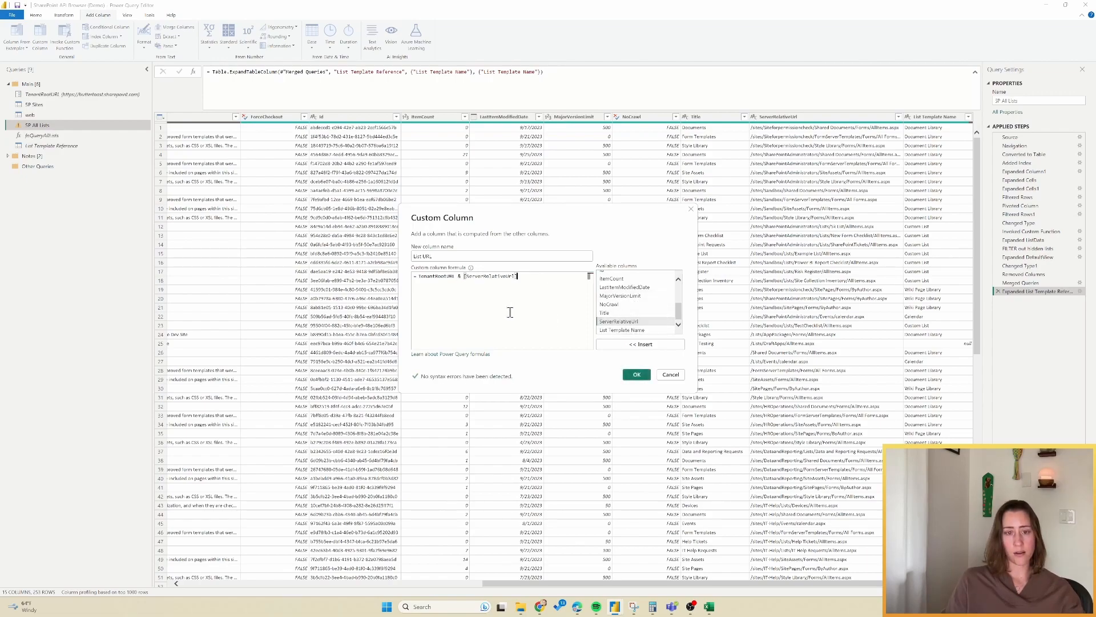
left_click(635, 375)
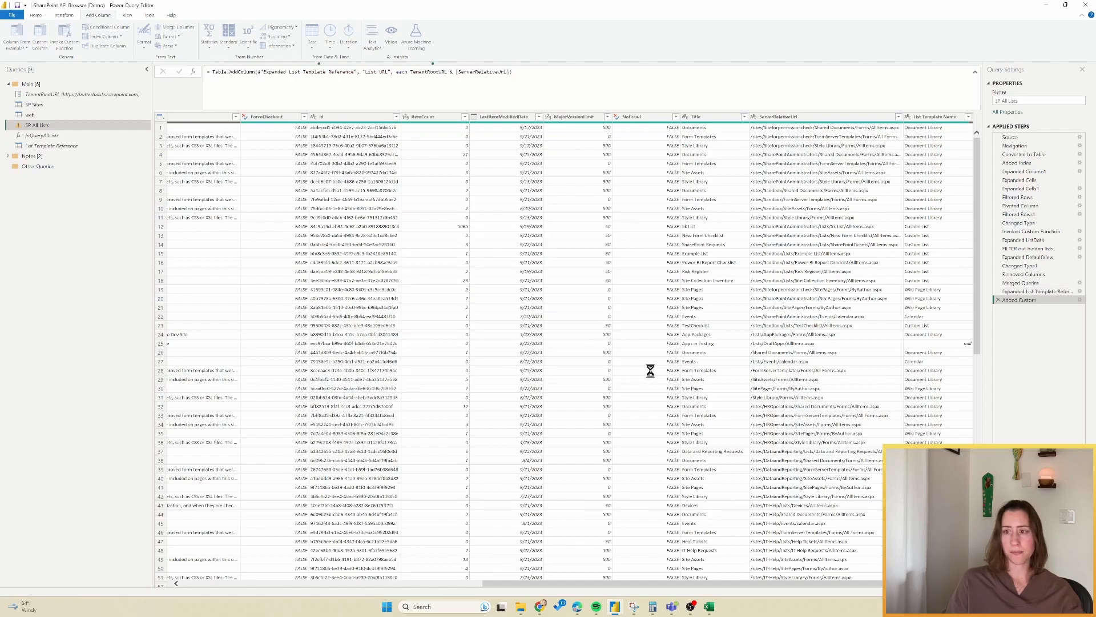
Step: Rename the last applied step of the SP All Lists query as CUSTOM create list path
right_click(1031, 300)
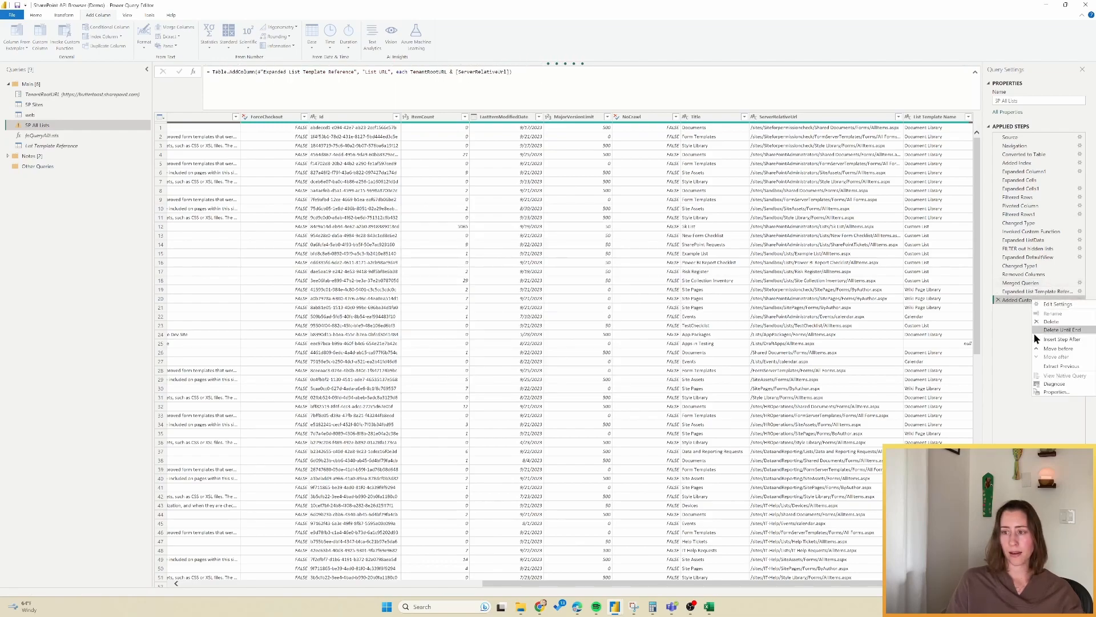
left_click(1054, 393)
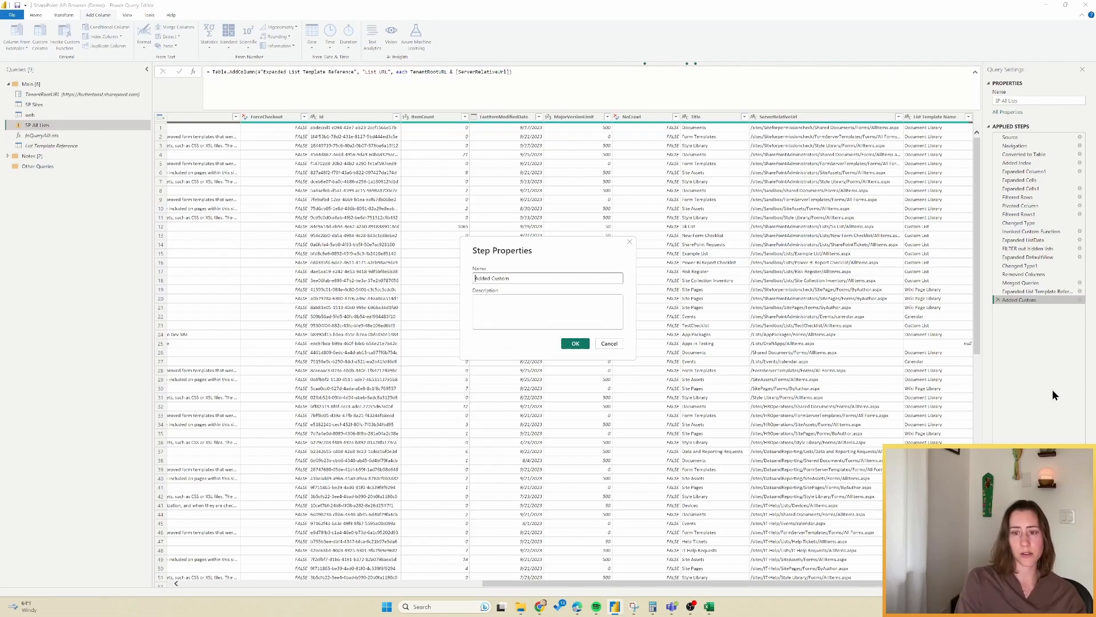
type("CUSTOM create list path")
key("Return")
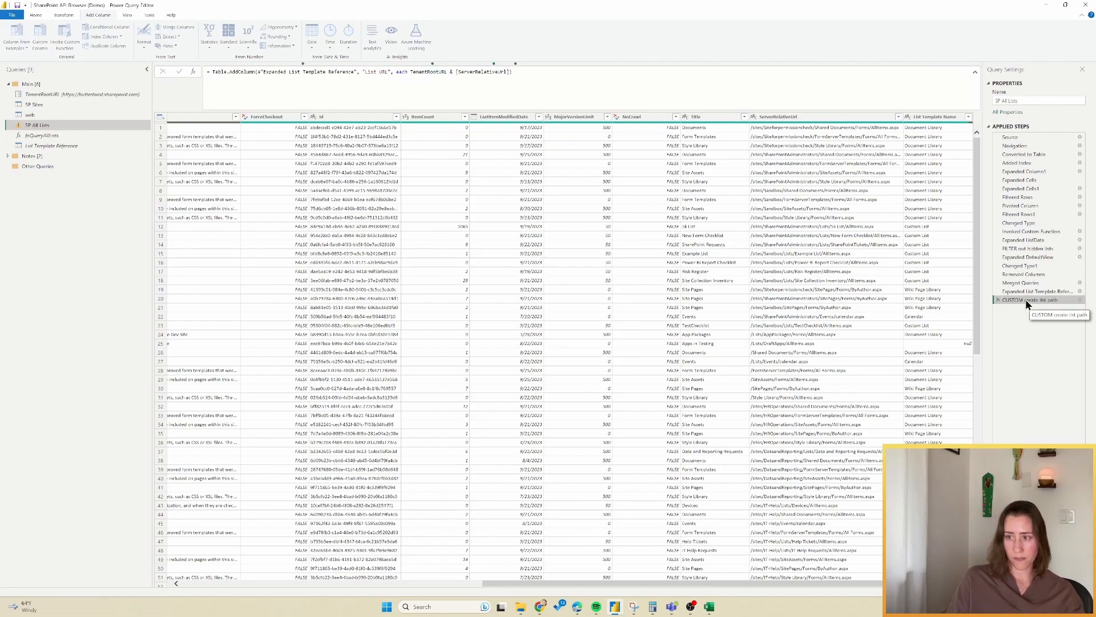
Step: Set the data type of the new List URL column to Text
left_click(862, 117)
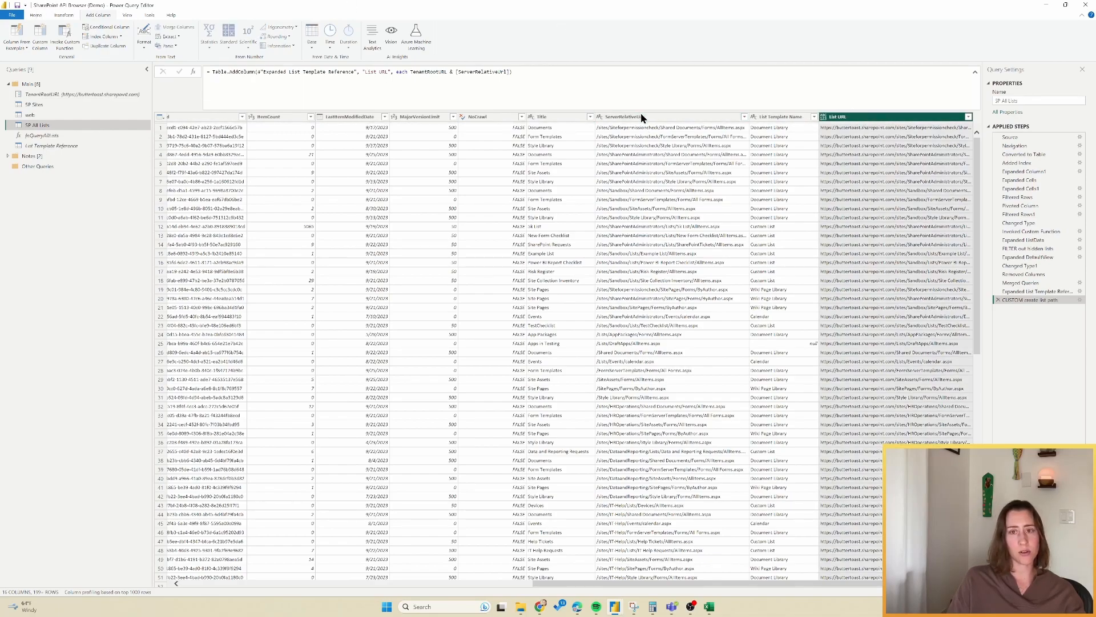
left_click(40, 16)
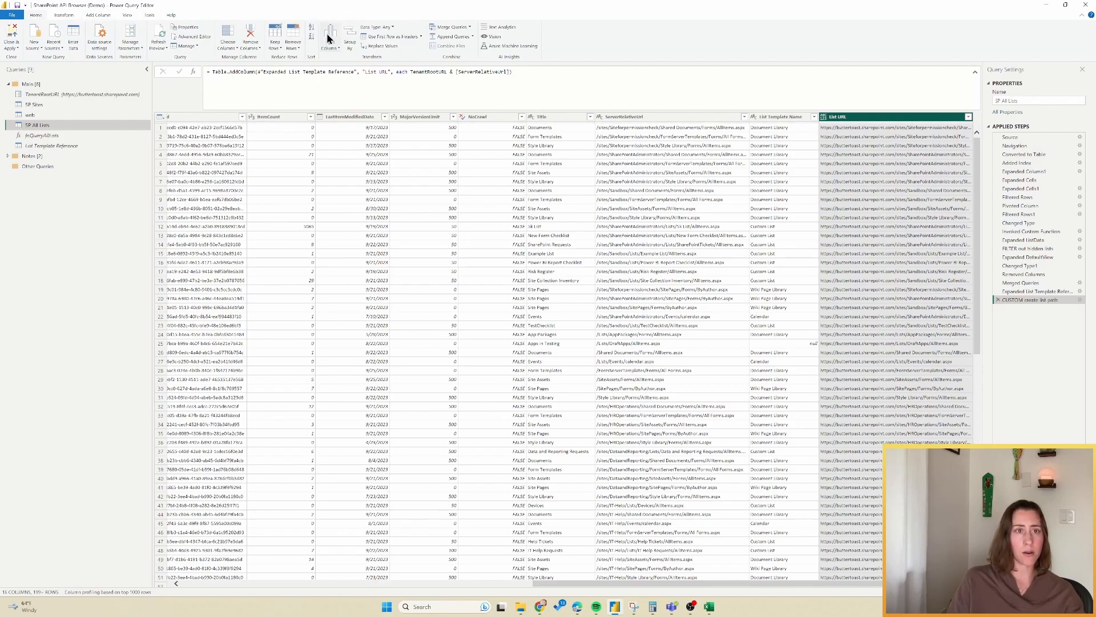
left_click(377, 27)
left_click(382, 132)
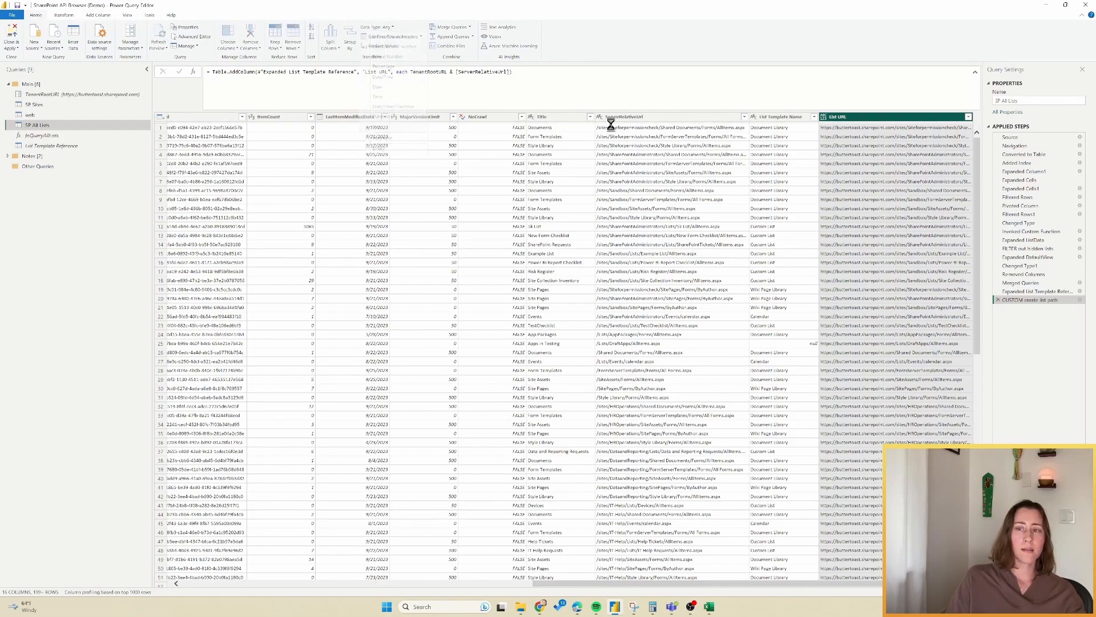
Step: Remove the ServerRelativeUrl column from SP All Lists, and close and apply the query changes
right_click(634, 115)
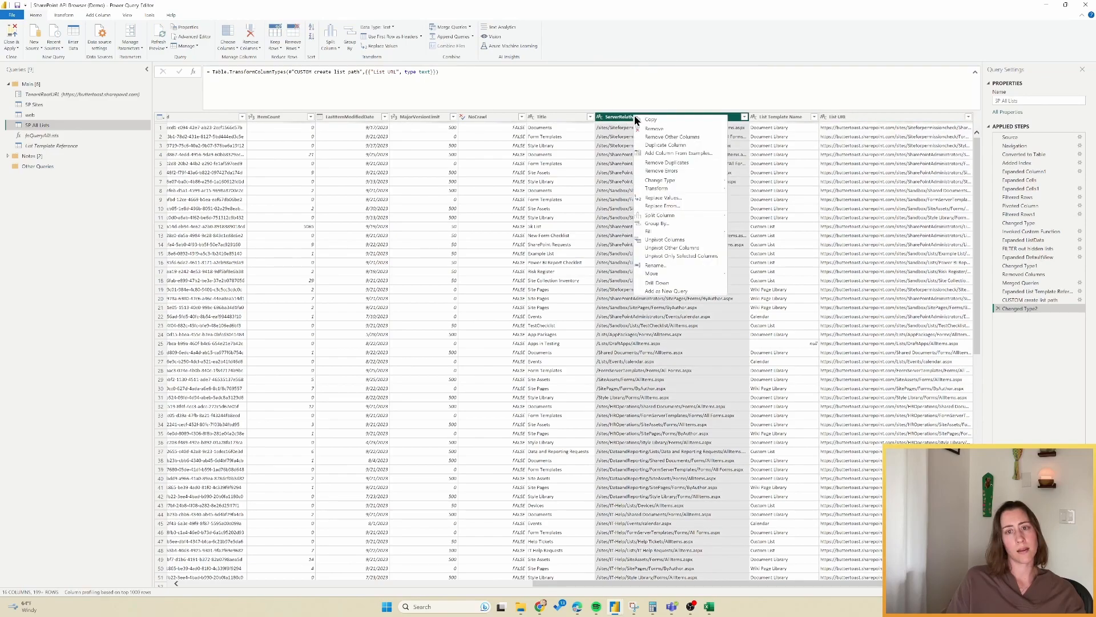
left_click(670, 130)
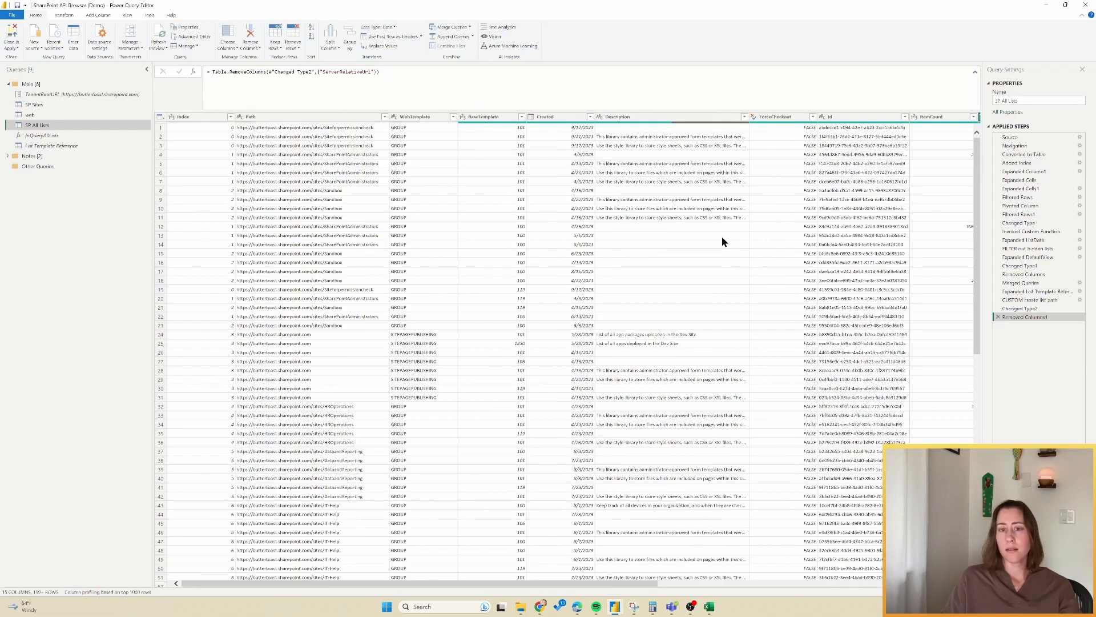
left_click(10, 38)
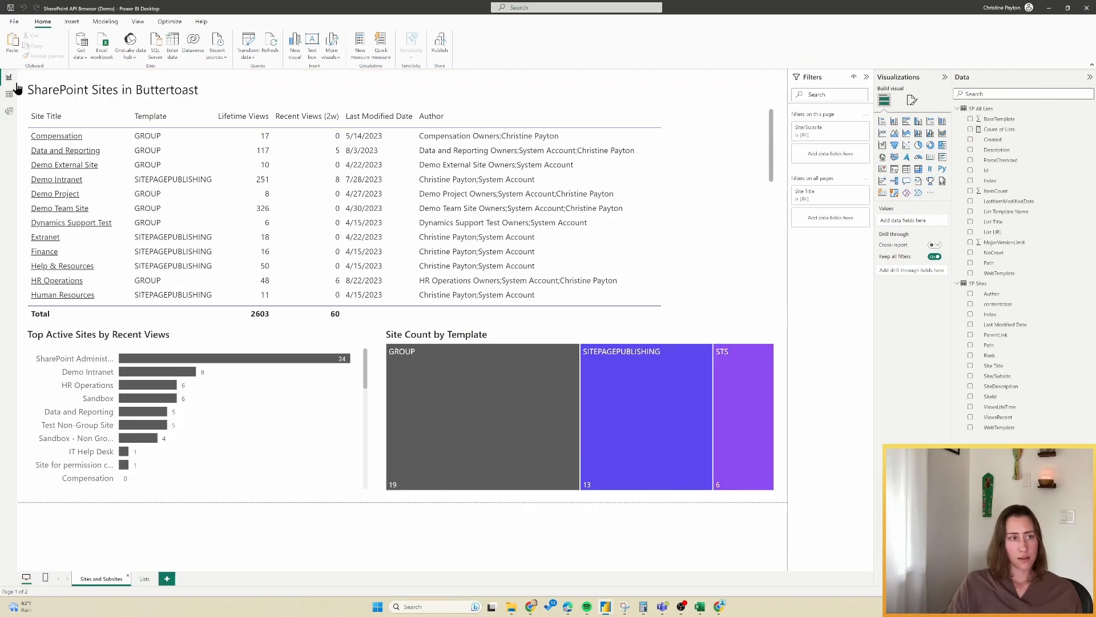
Step: Edit the many-to-one relationship between SP All Lists and SP Sites so that it matches on the Path column in both tables
left_click(9, 114)
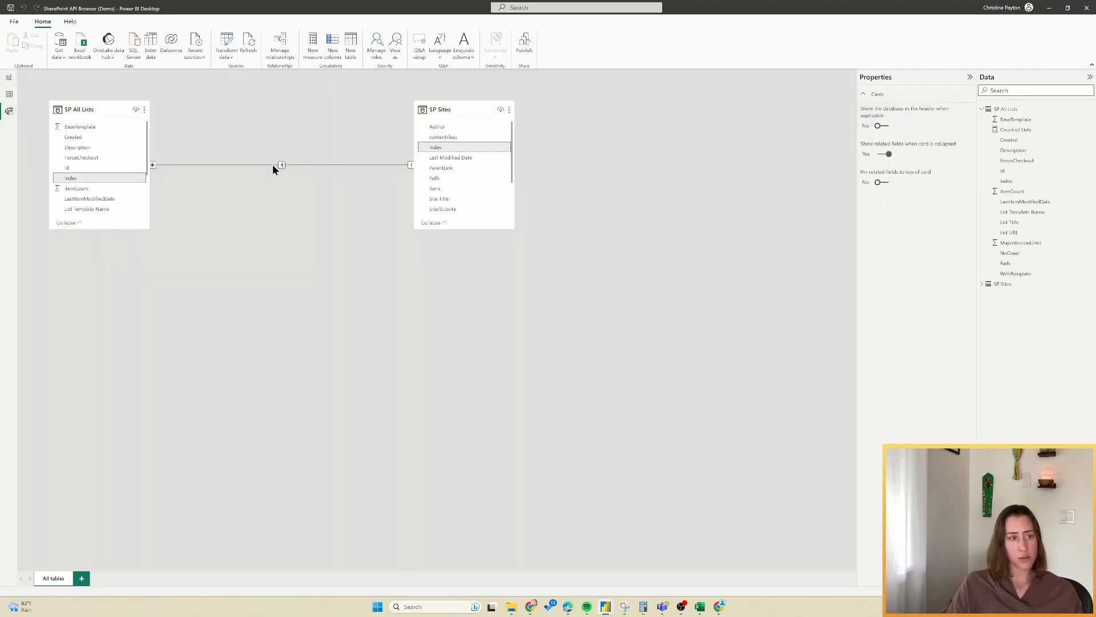
double_click(273, 165)
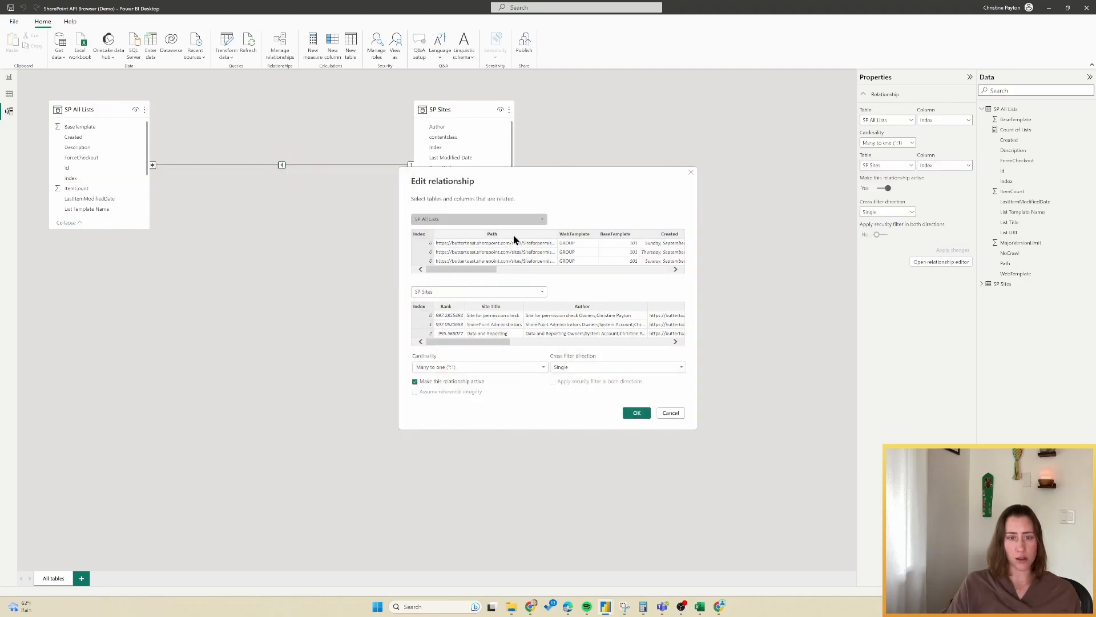
left_click_drag(461, 342, 507, 346)
left_click(533, 308)
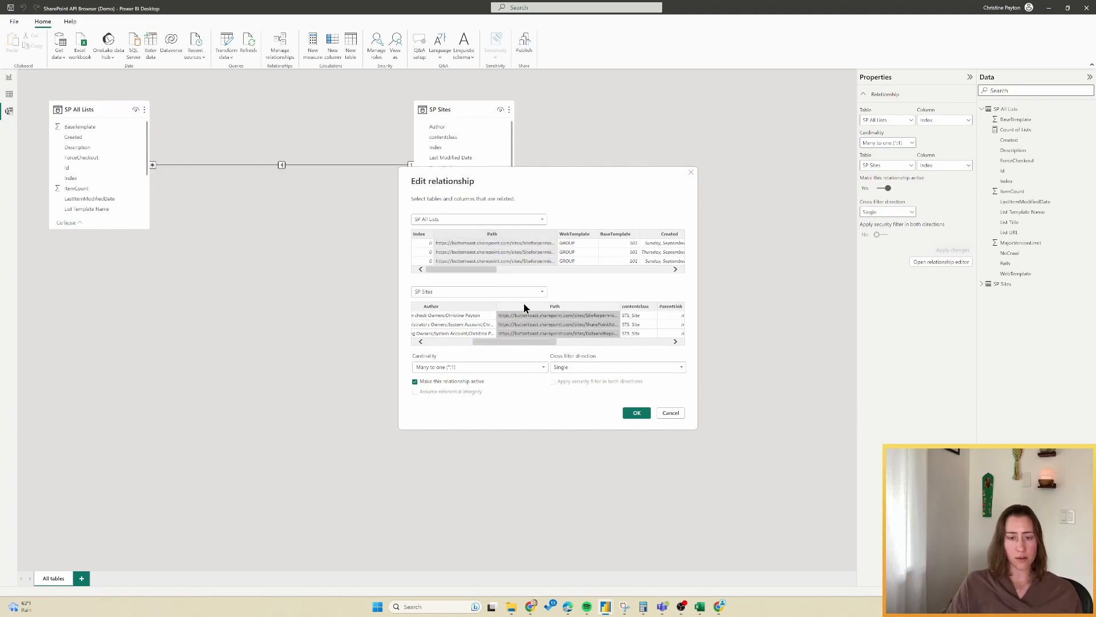
left_click_drag(504, 344, 536, 349)
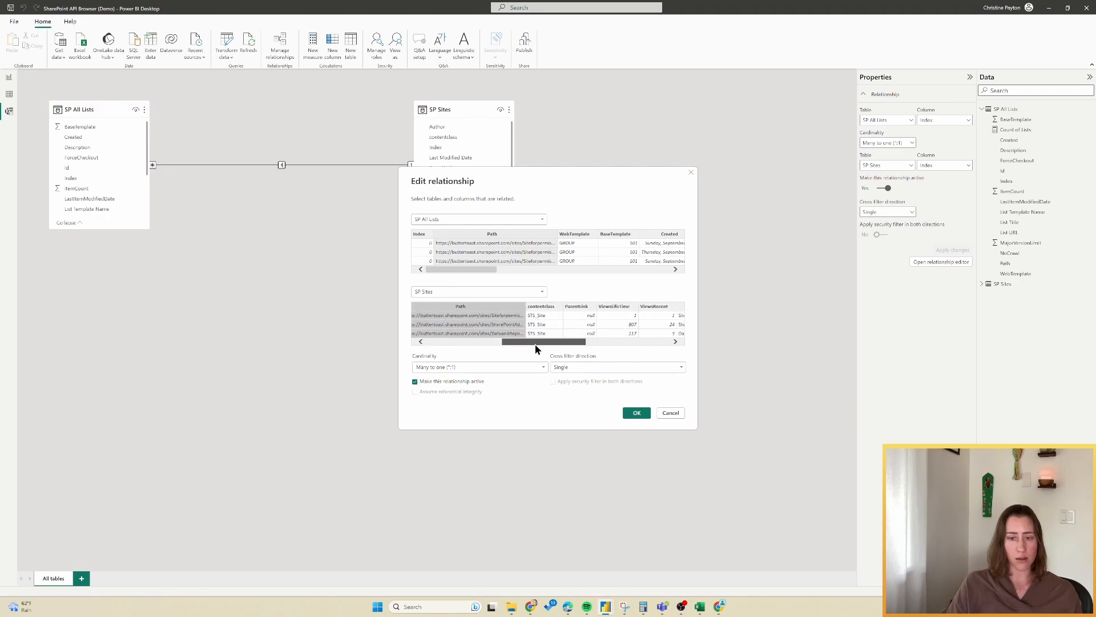
left_click(637, 413)
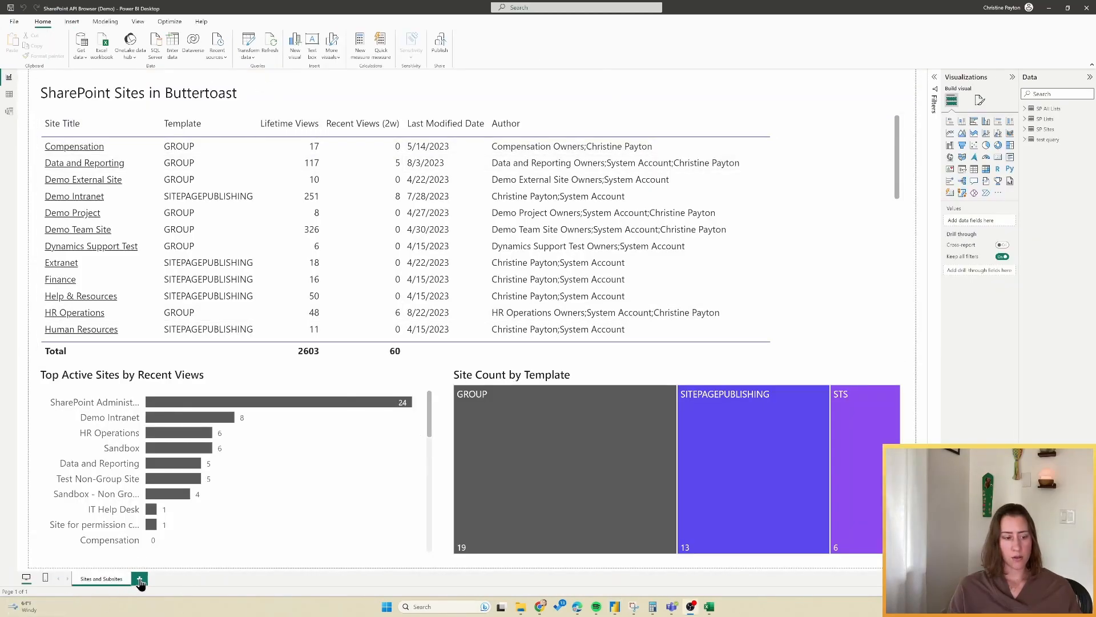
Step: Add a new report page named Lists after the Sites and Subsites page
left_click(140, 579)
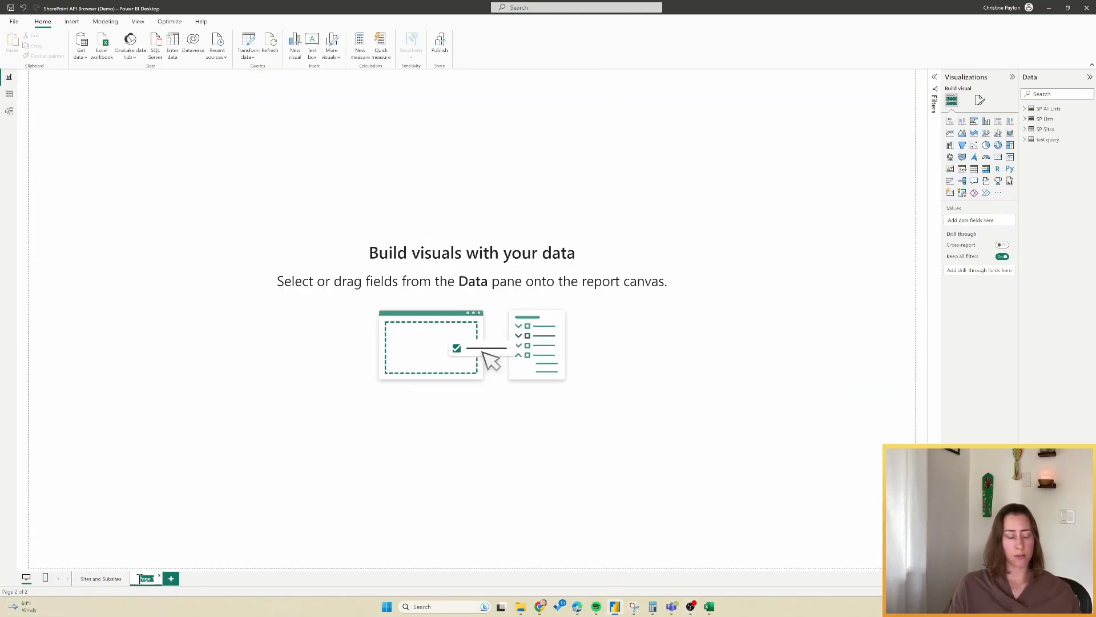
double_click(140, 579)
type("Lists")
key("Return")
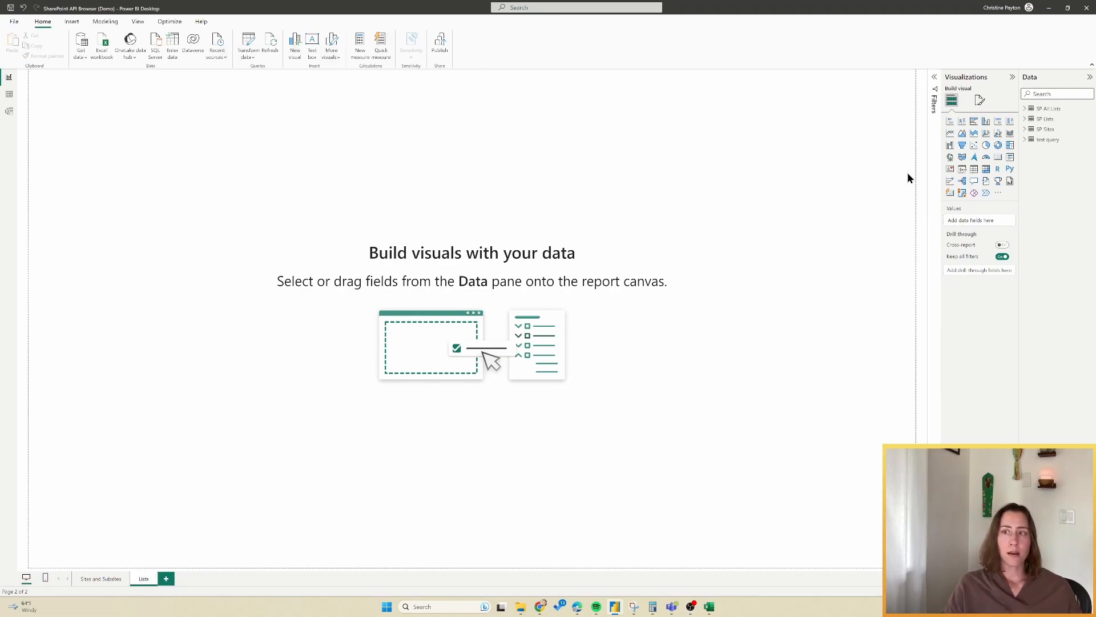
Step: Insert an empty table visual on the Lists page and enlarge it across most of the page width
left_click(974, 169)
left_click_drag(141, 182, 194, 299)
left_click_drag(282, 380, 763, 509)
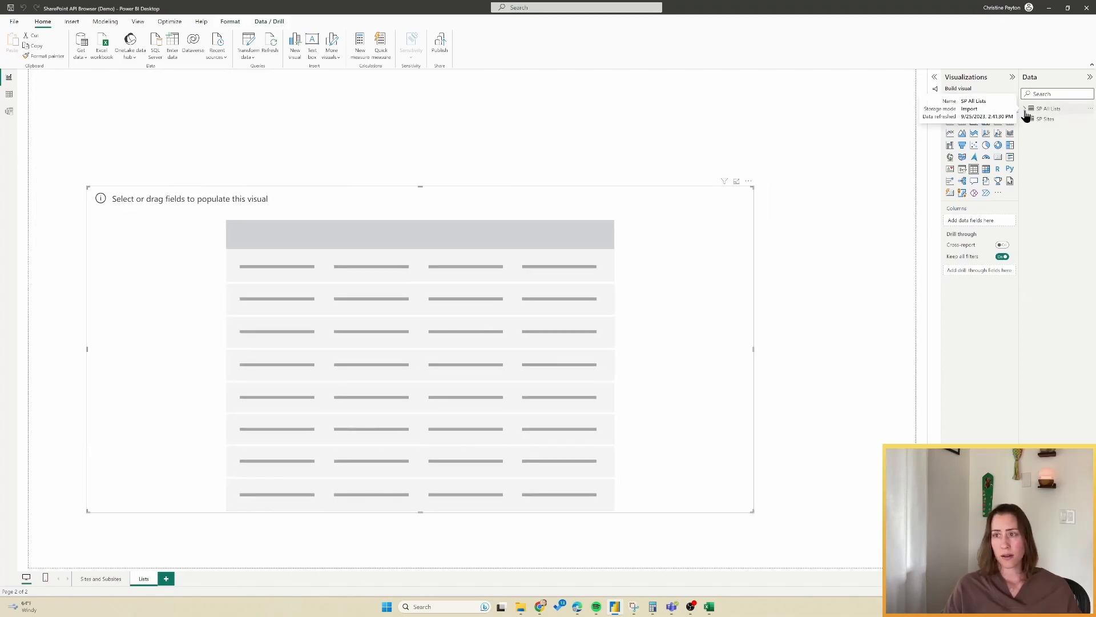
Step: Format the SP All Lists field LastItemModifiedDate as Short Date and ItemCount with a thousands separator
left_click(1025, 112)
left_click_drag(1020, 133, 954, 137)
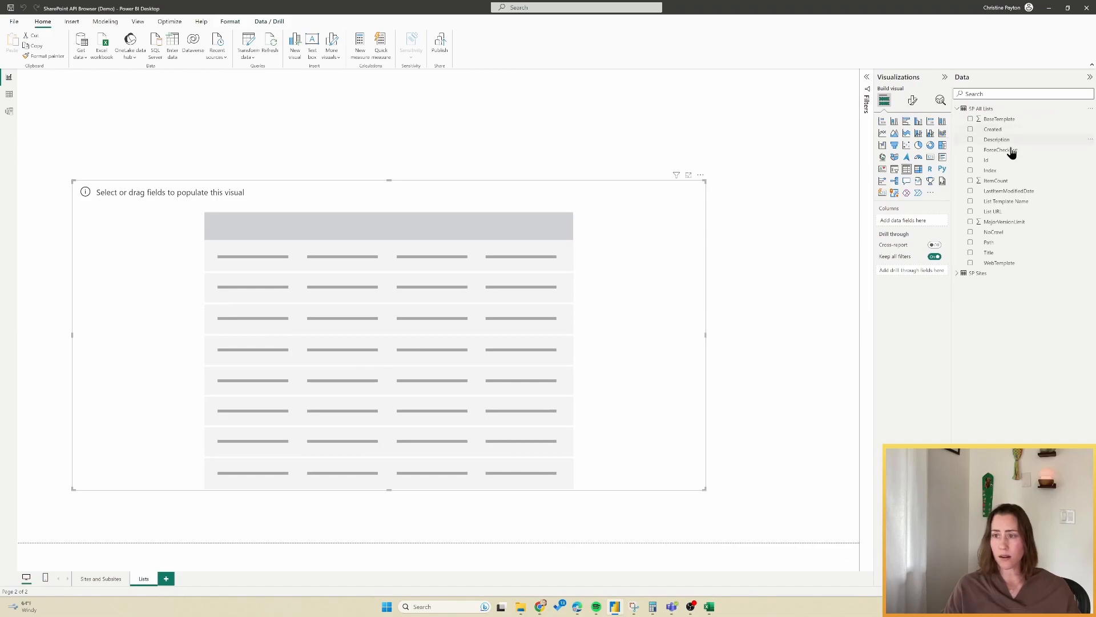
left_click(1008, 131)
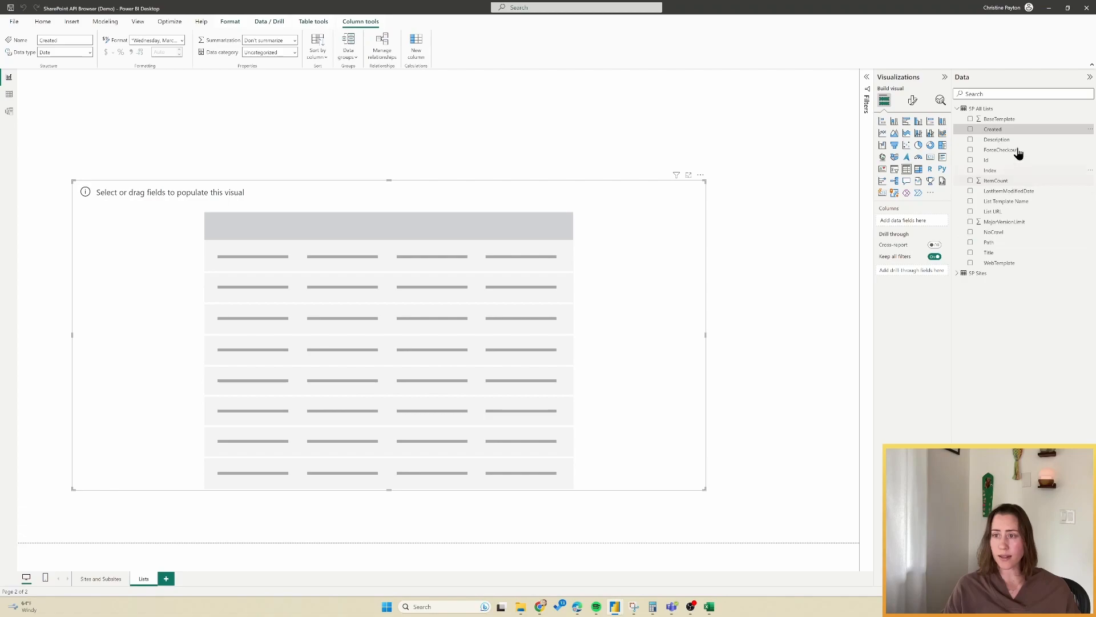
left_click(1005, 191)
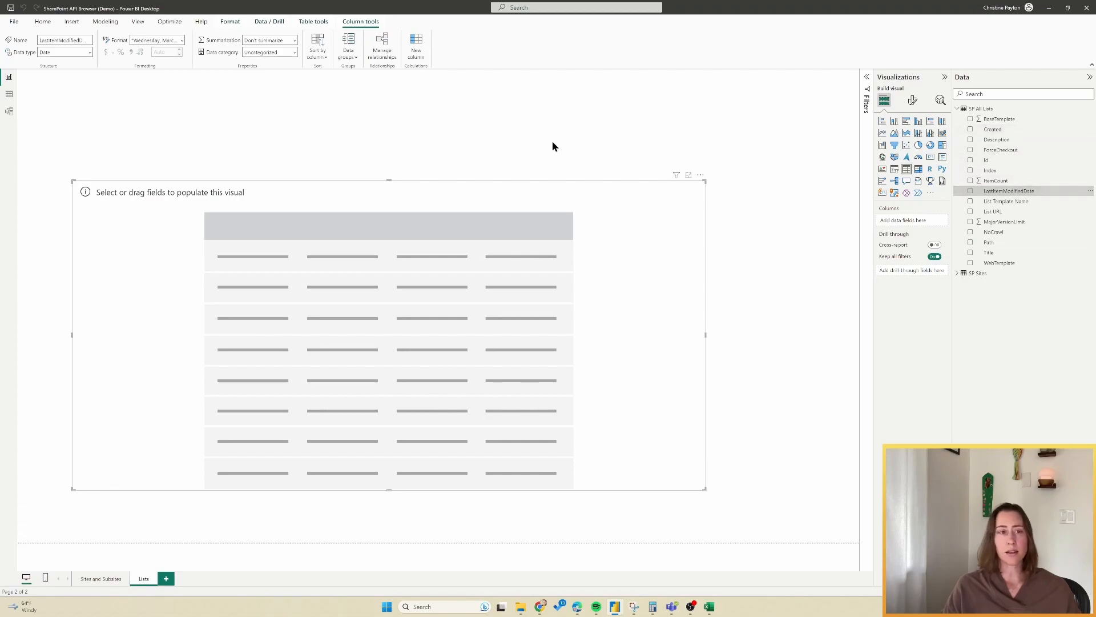
left_click(182, 40)
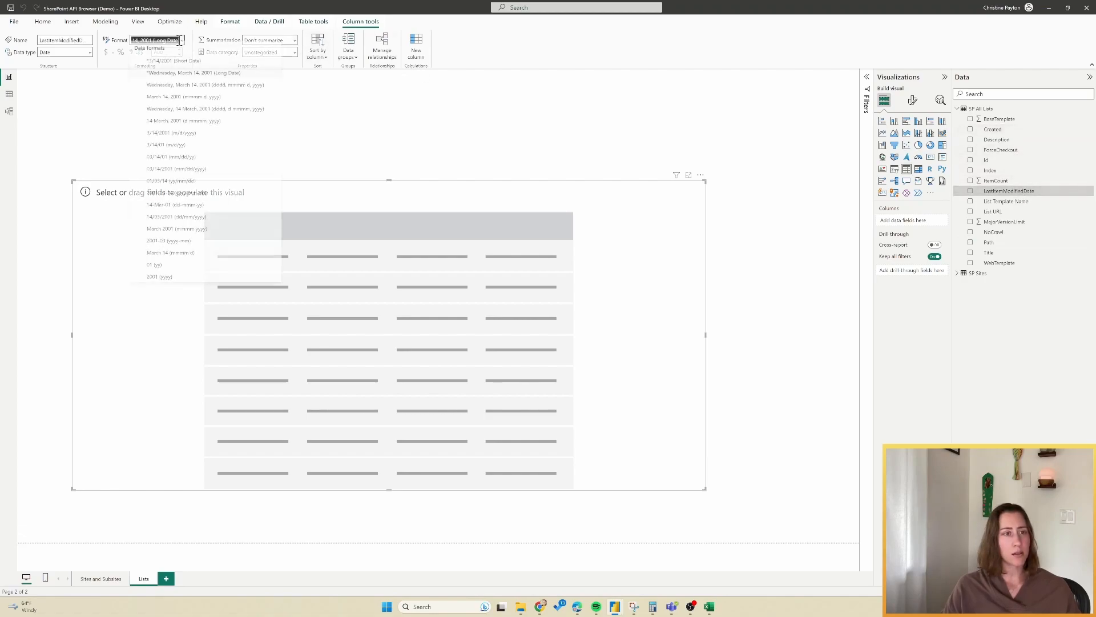
left_click(177, 76)
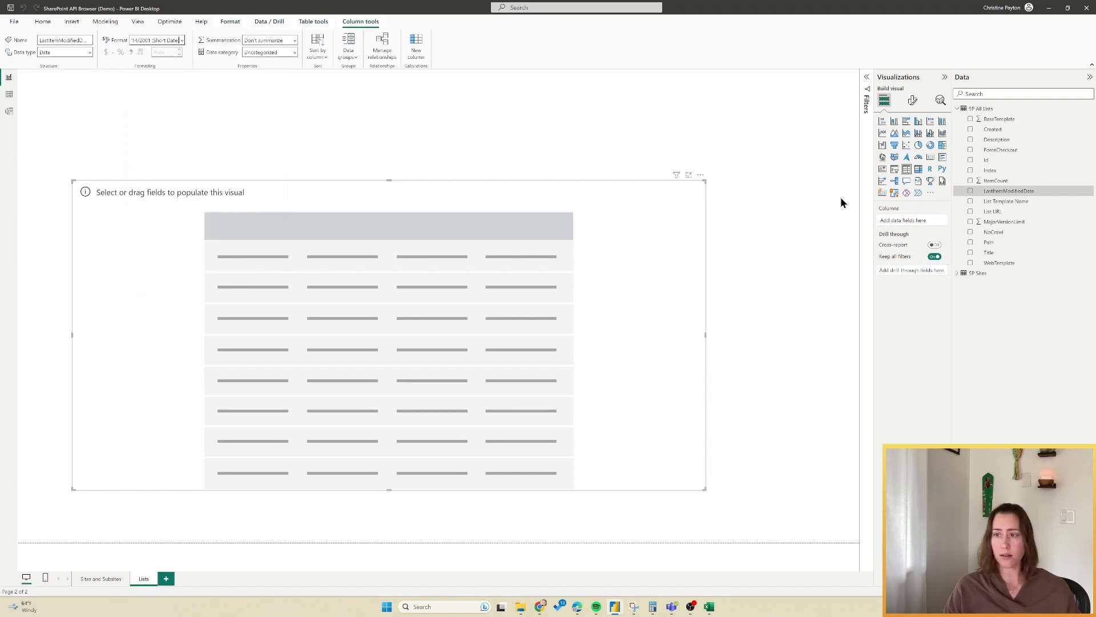
left_click(1018, 181)
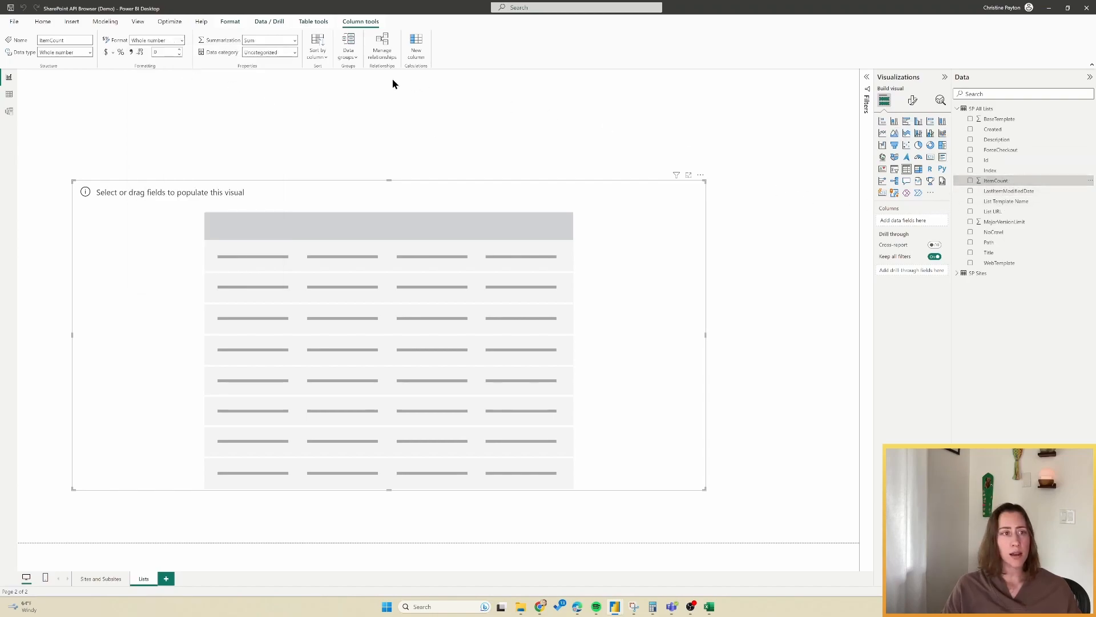
left_click(130, 52)
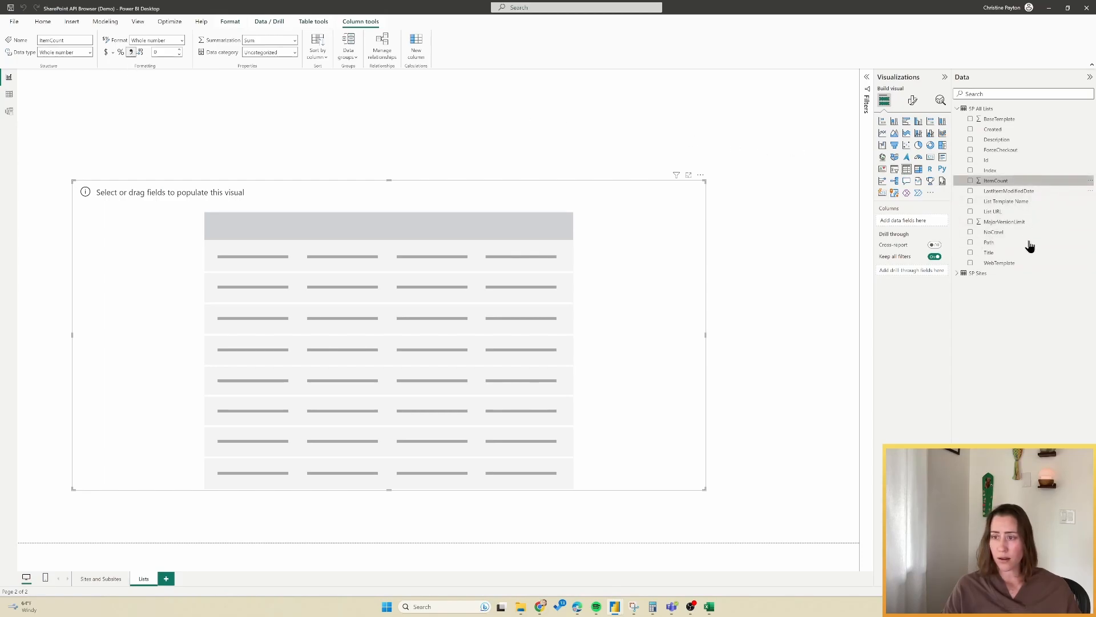
Step: Rename the Title field of SP All Lists as List Title and add it to the table visual
left_click(999, 253)
left_click(994, 253)
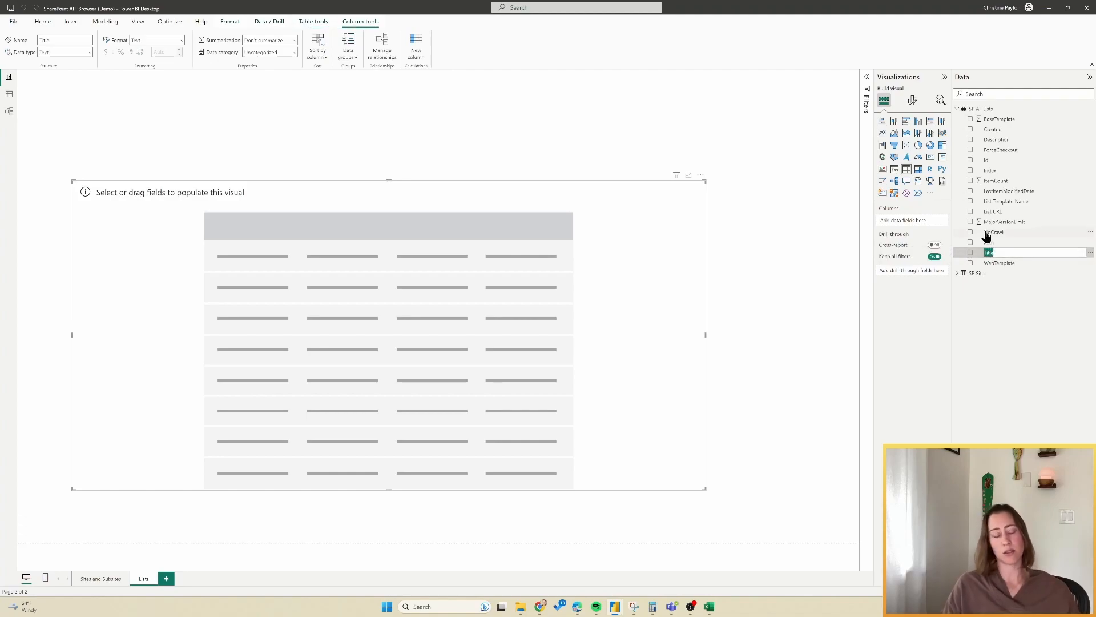
key("BackSpace")
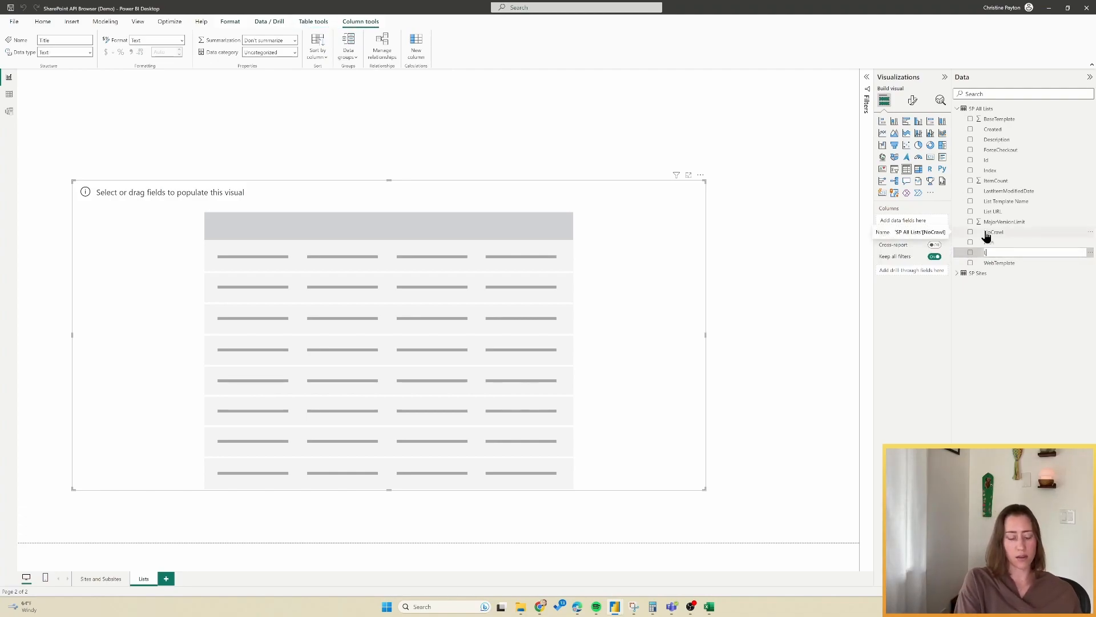
type("List Title")
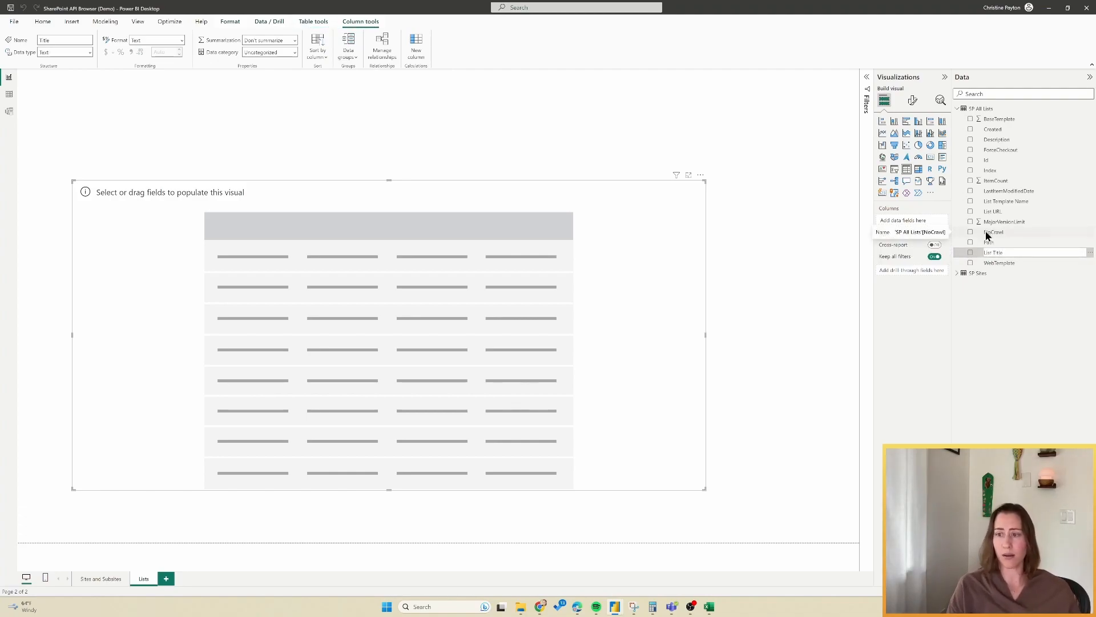
key("Return")
left_click(971, 211)
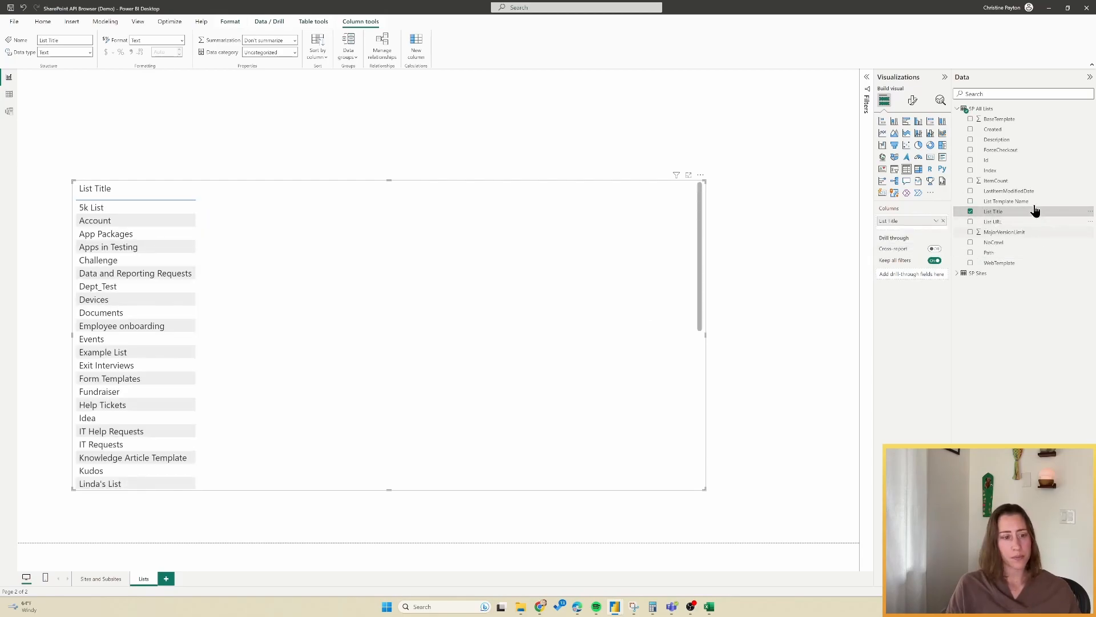
Step: Apply Web URL conditional formatting to the List Title column based on the List URL field, and test the Help Tickets link
left_click(936, 221)
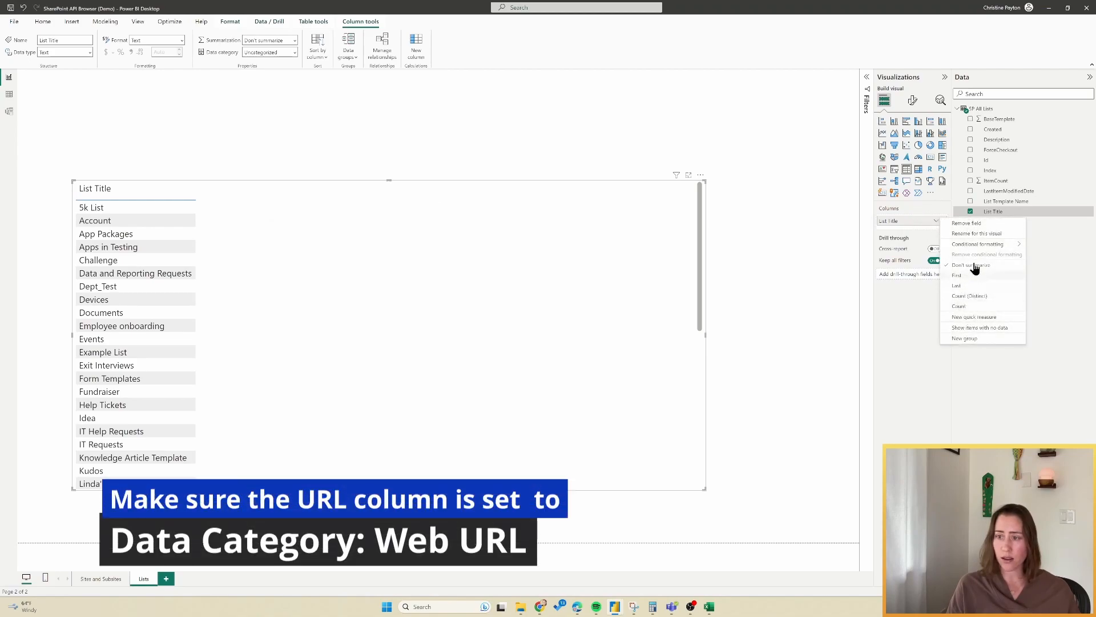
mouse_move(978, 244)
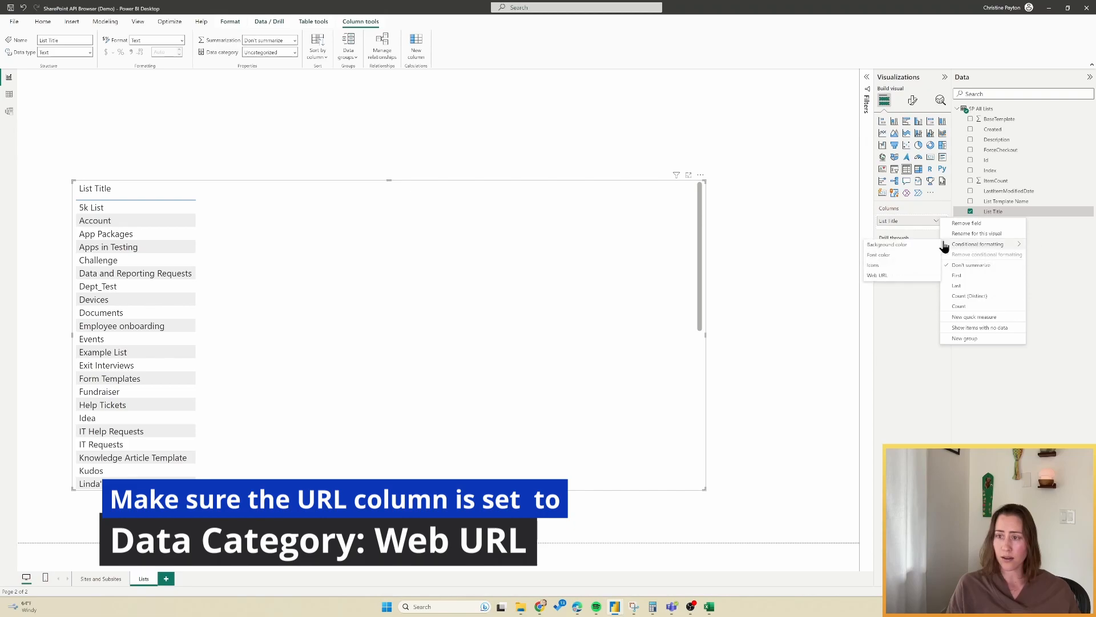
left_click(901, 276)
left_click(411, 239)
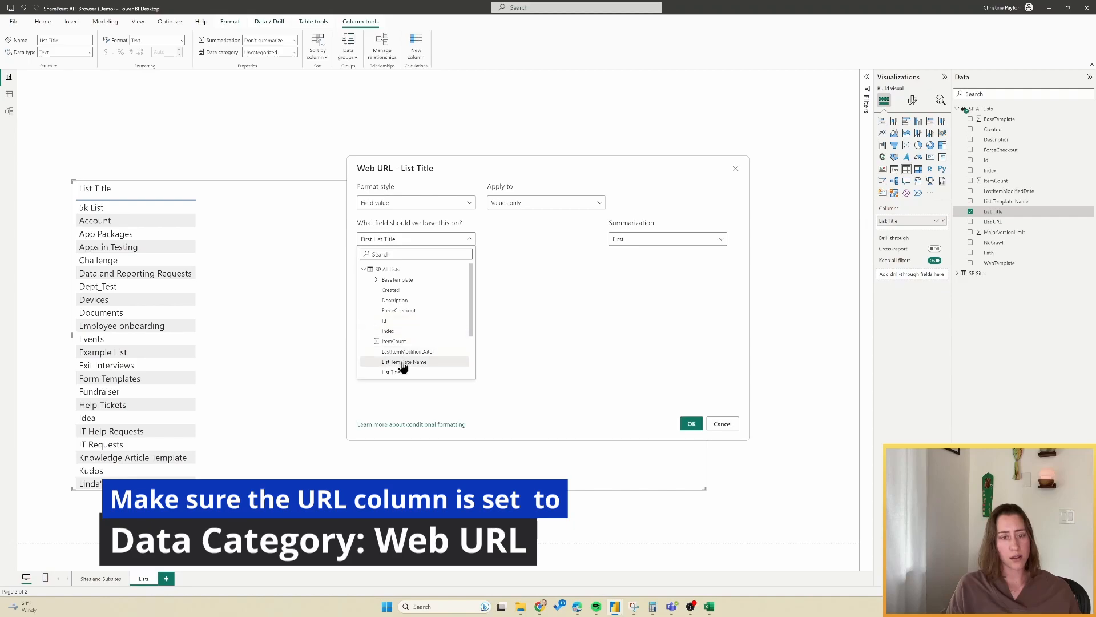
scroll(403, 367, "down", 3)
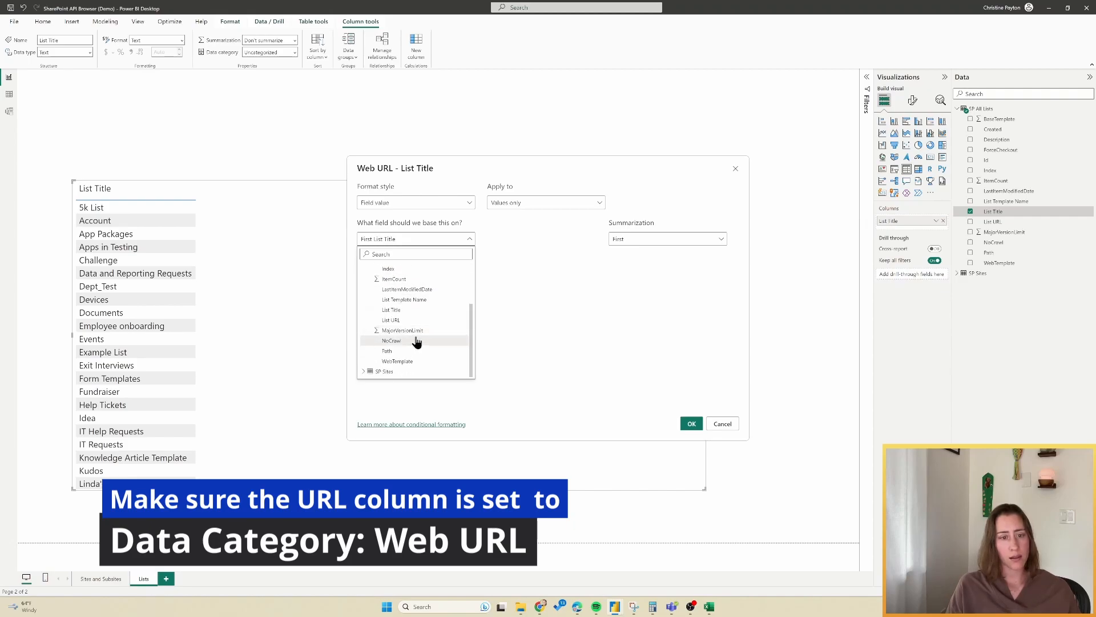
left_click(407, 320)
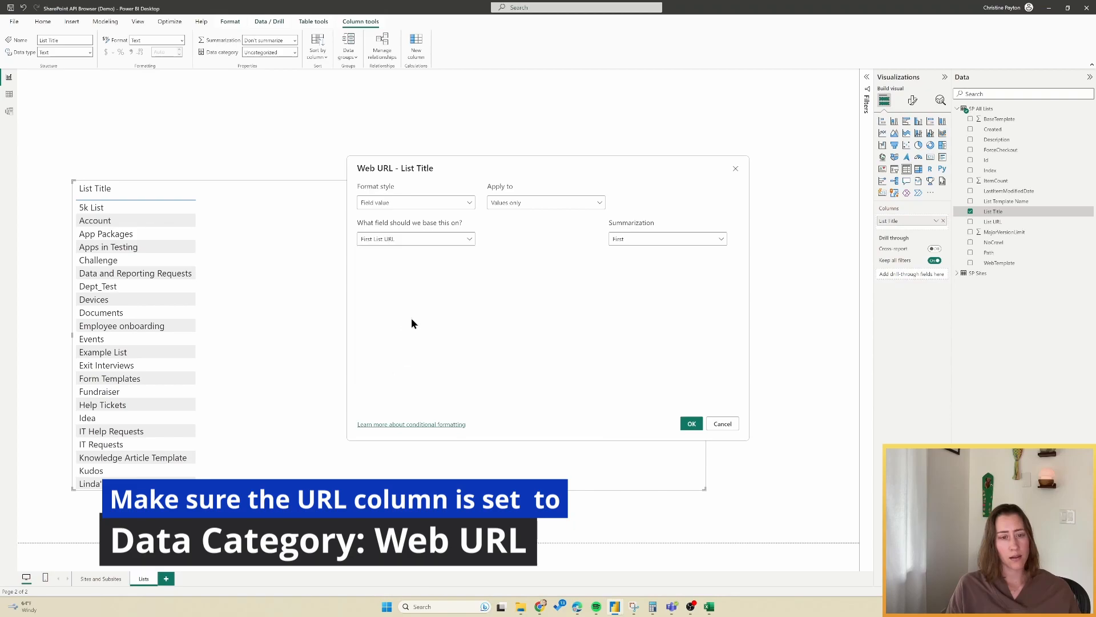
left_click(692, 423)
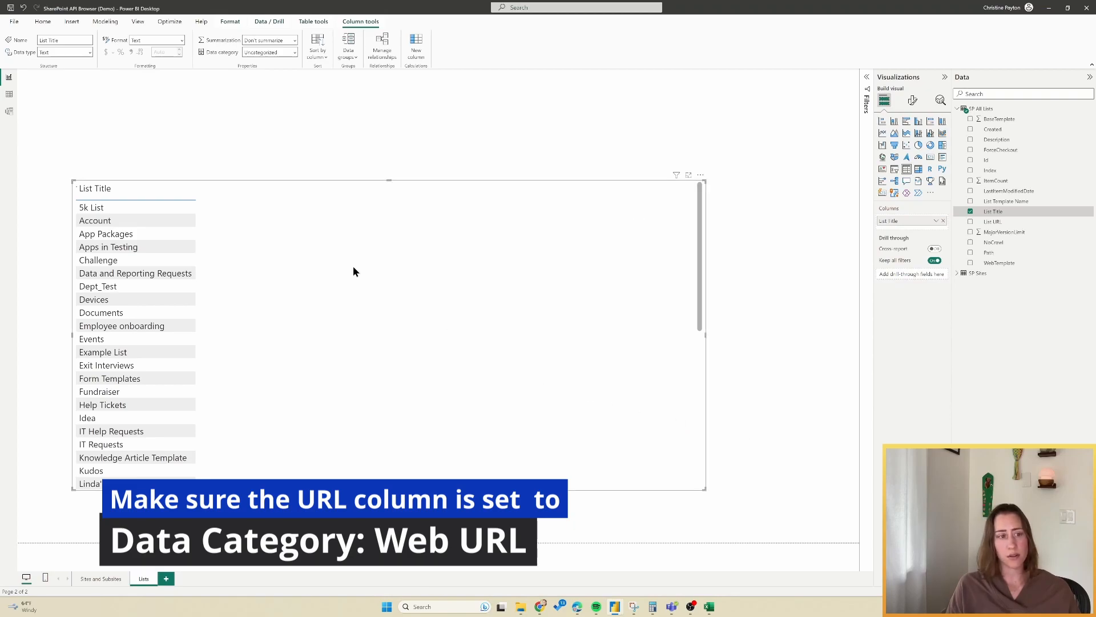
left_click(97, 405)
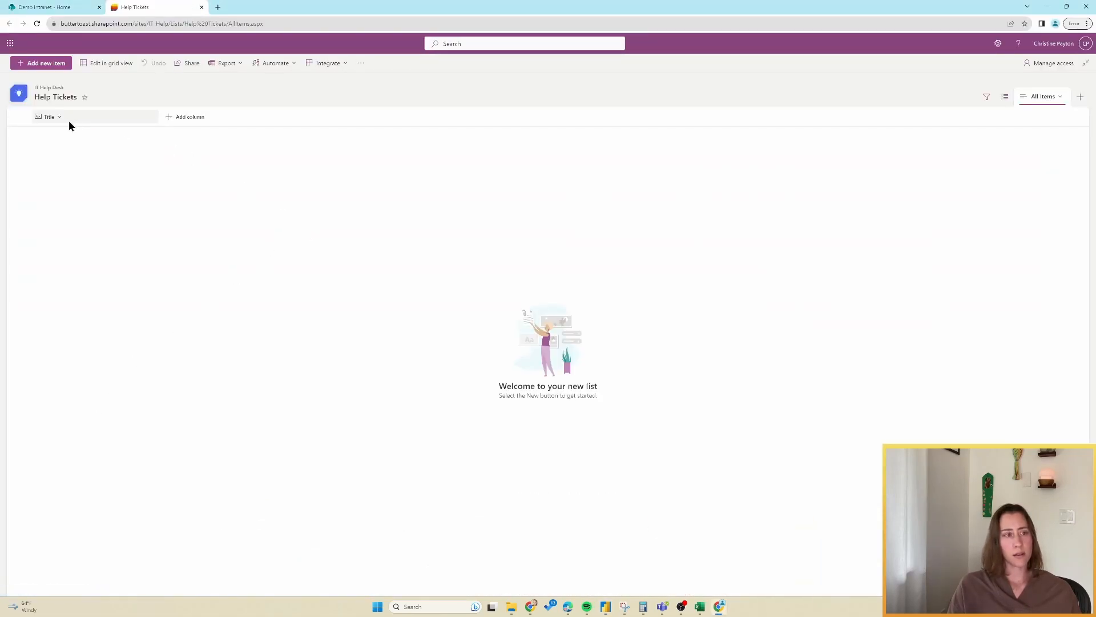
Step: Return to Power BI Desktop, add ItemCount, LastItemModifiedDate and List Template Name to the table, and sort it by item count descending
key("alt+Tab")
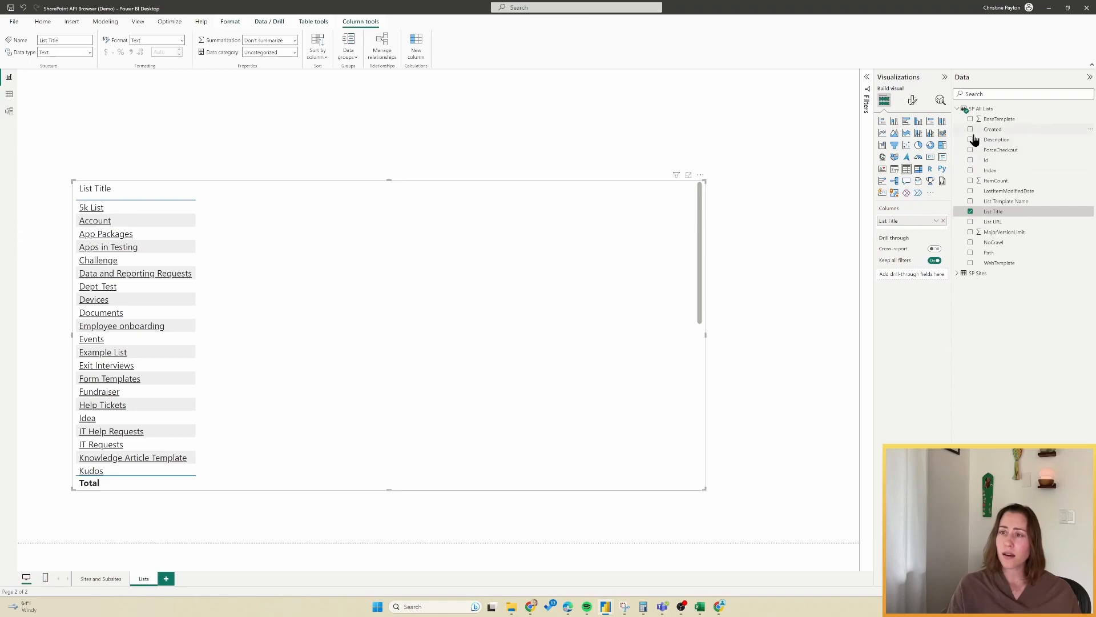
left_click(972, 182)
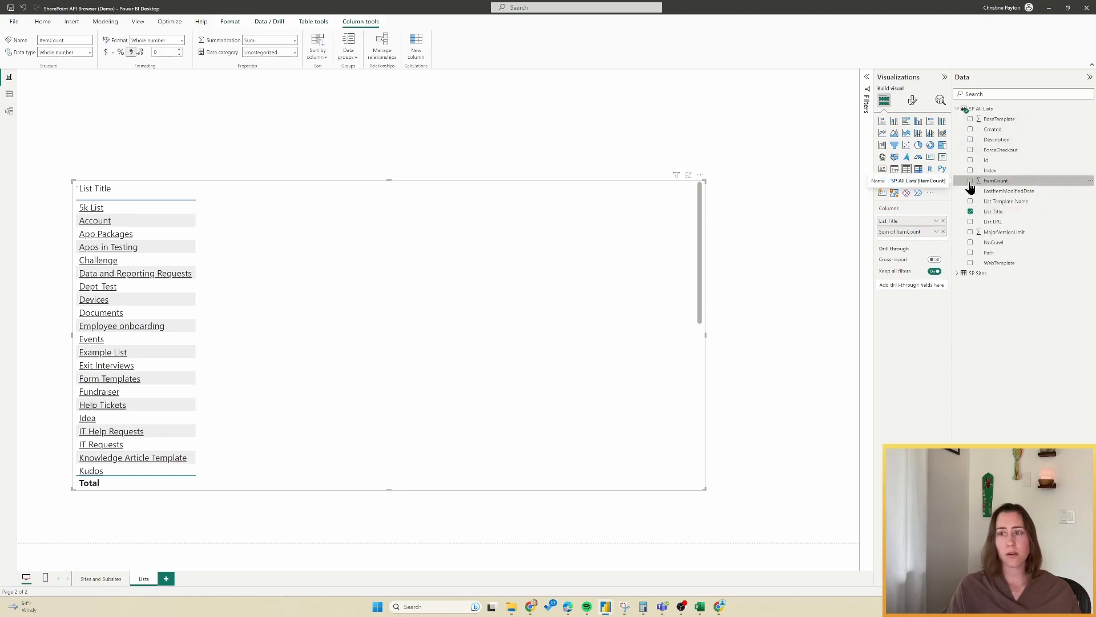
left_click(970, 181)
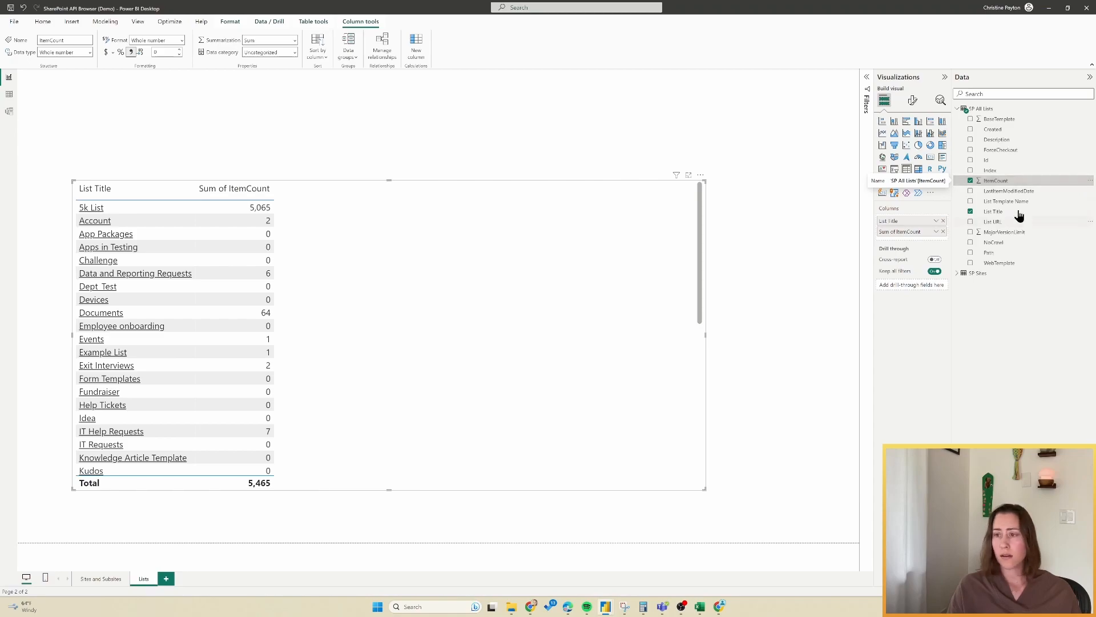
left_click(248, 194)
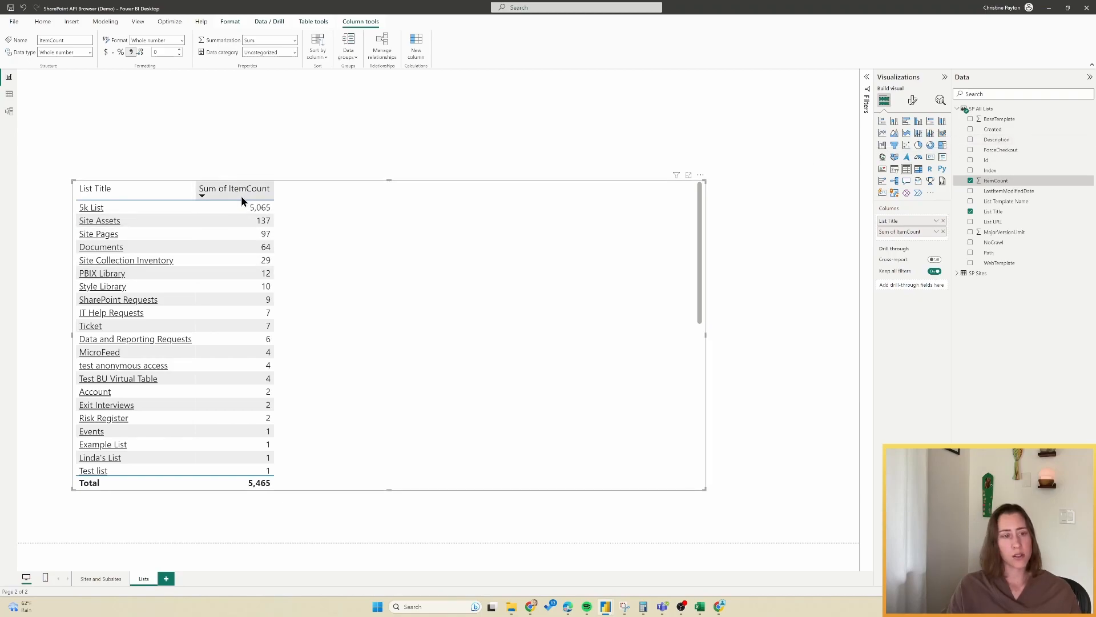
left_click(970, 192)
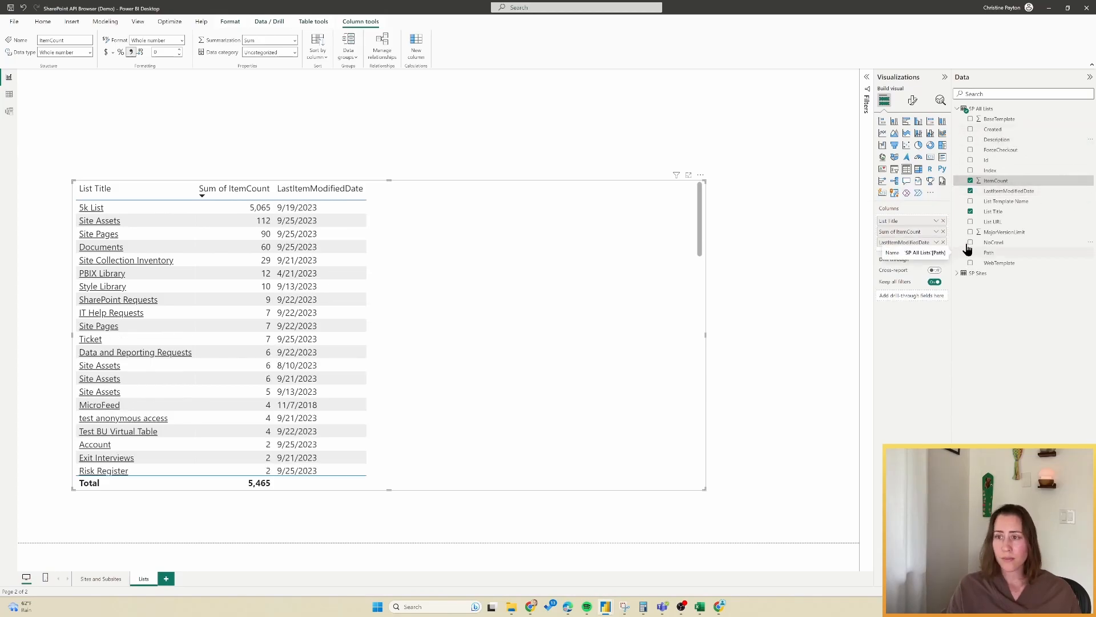
left_click(971, 202)
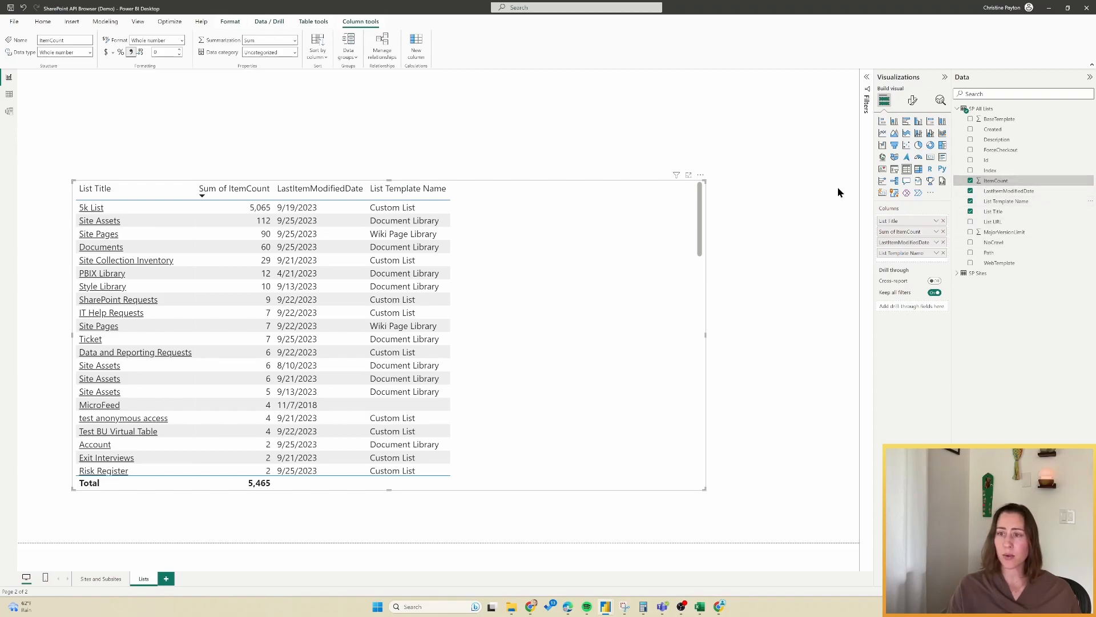
Step: Add List Template Name from SP All Lists as a filter on this page
left_click(873, 104)
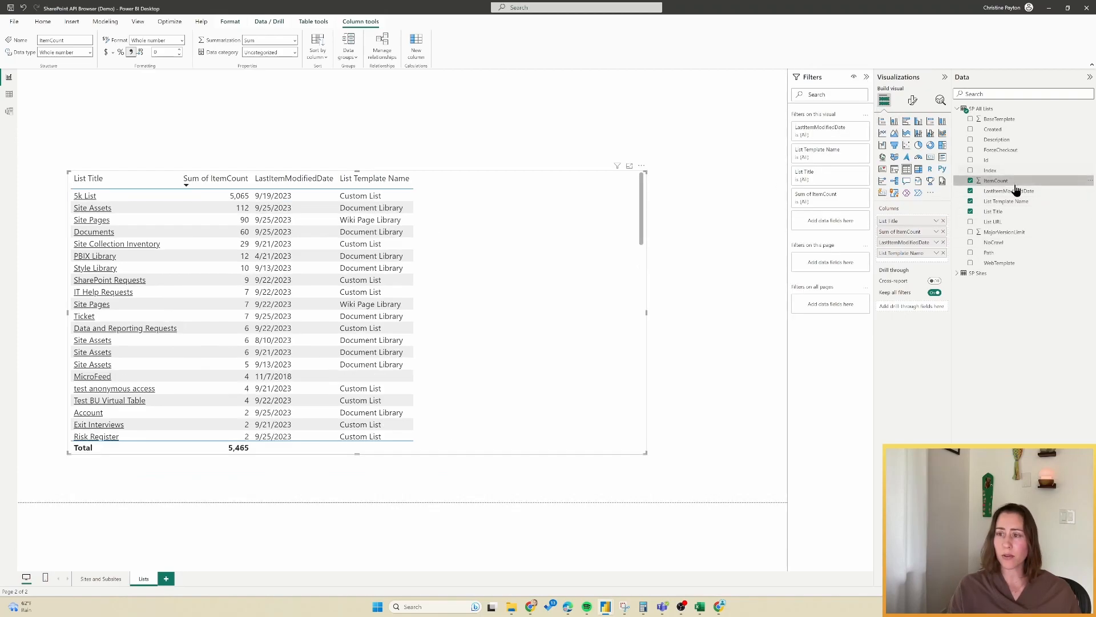
left_click_drag(1022, 207, 823, 263)
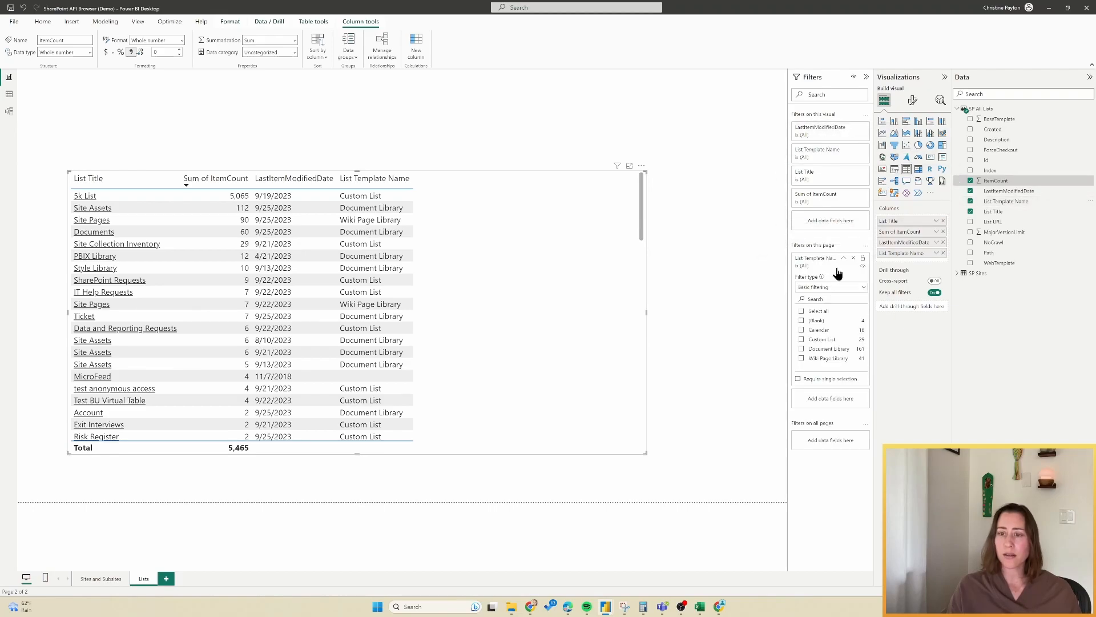
left_click(756, 231)
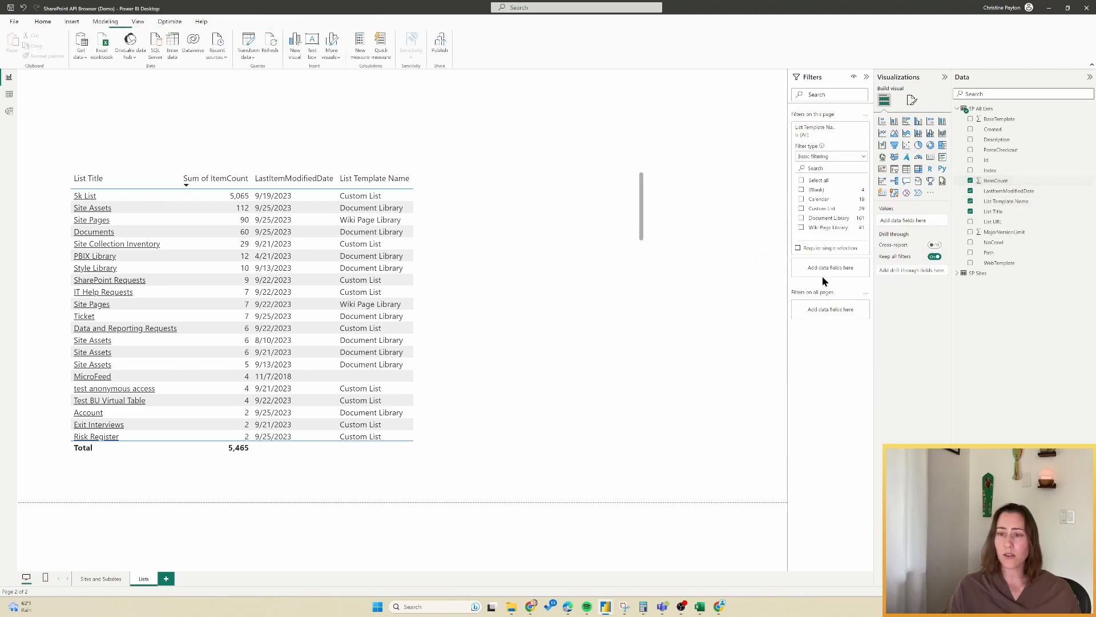
Step: Try the List Template Name page filter with Document Library and with Custom List, clearing each selection
left_click(801, 218)
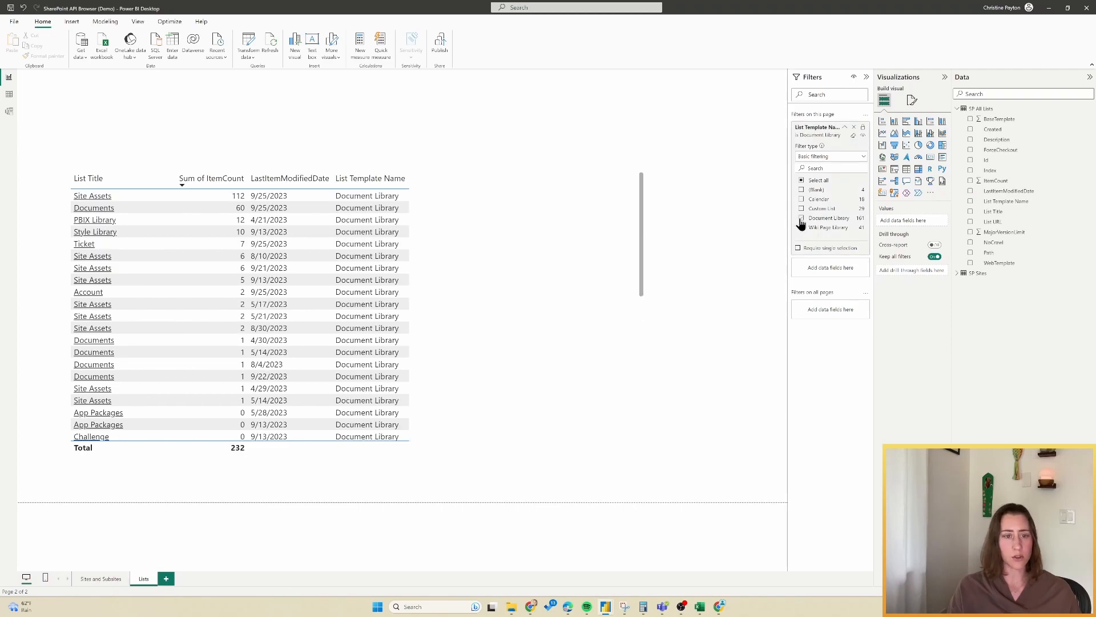
left_click(801, 220)
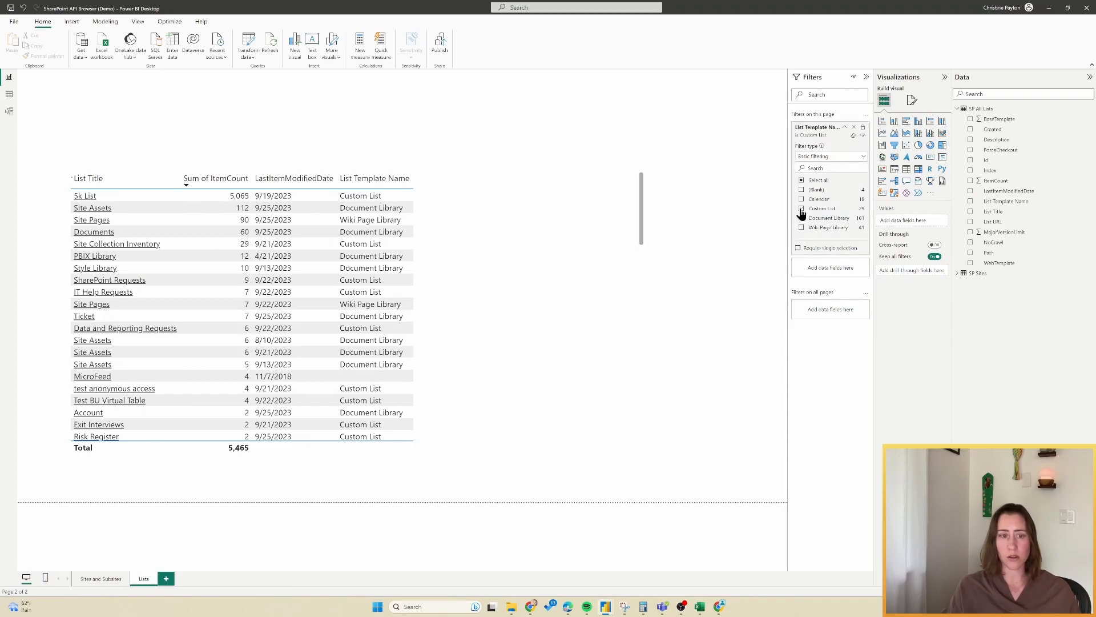
left_click(801, 209)
left_click(802, 209)
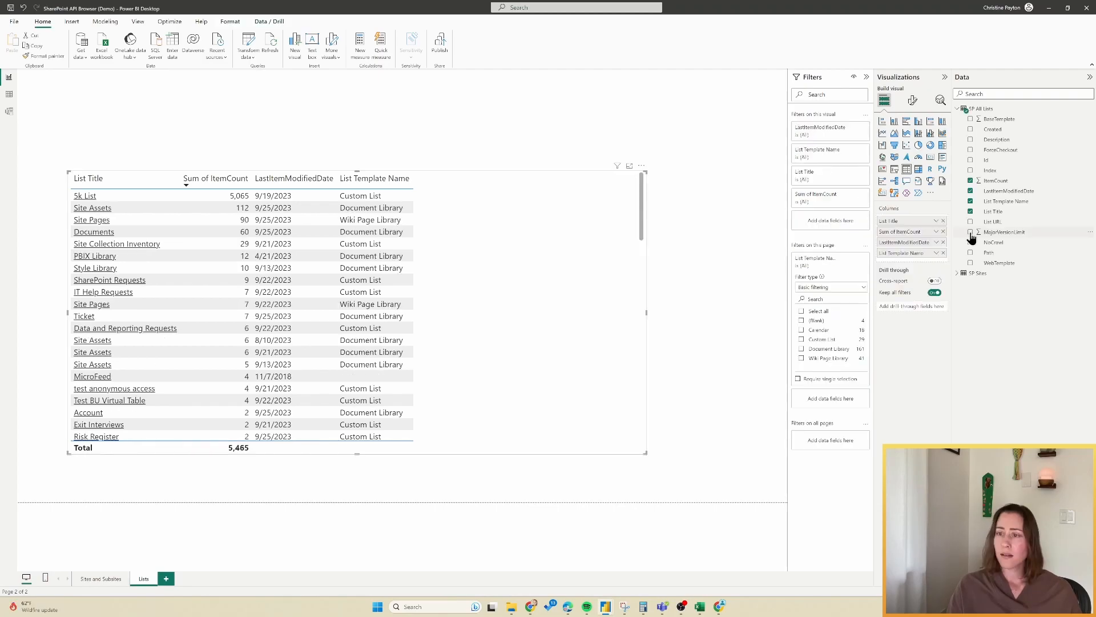
Step: Add MajorVersionLimit to the table and rename the column for this visual as Version Limit
left_click(971, 232)
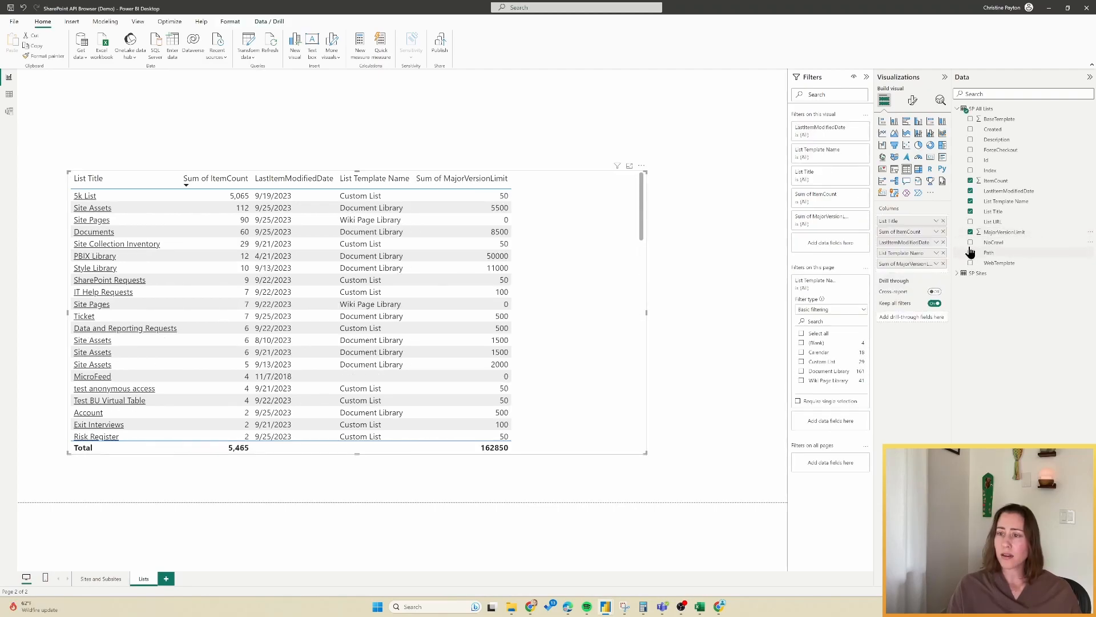
double_click(914, 262)
type("Version Limit")
key("Return")
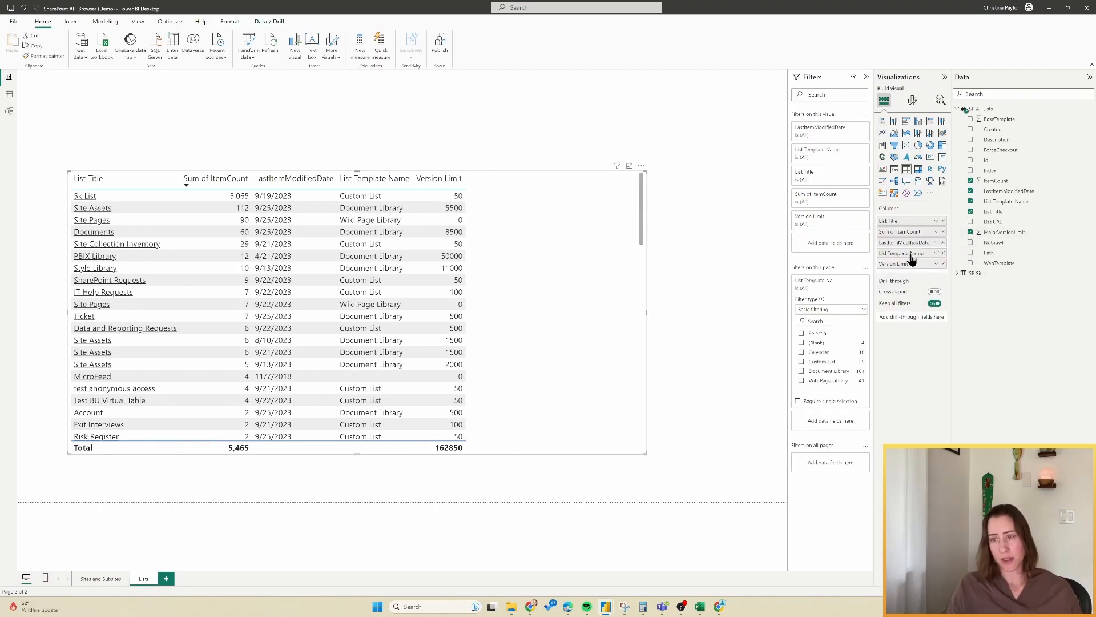
Step: Rename the table's LastItemModifiedDate column as Last Modified and its Sum of ItemCount column as Item Count
double_click(912, 242)
type("Last Modified")
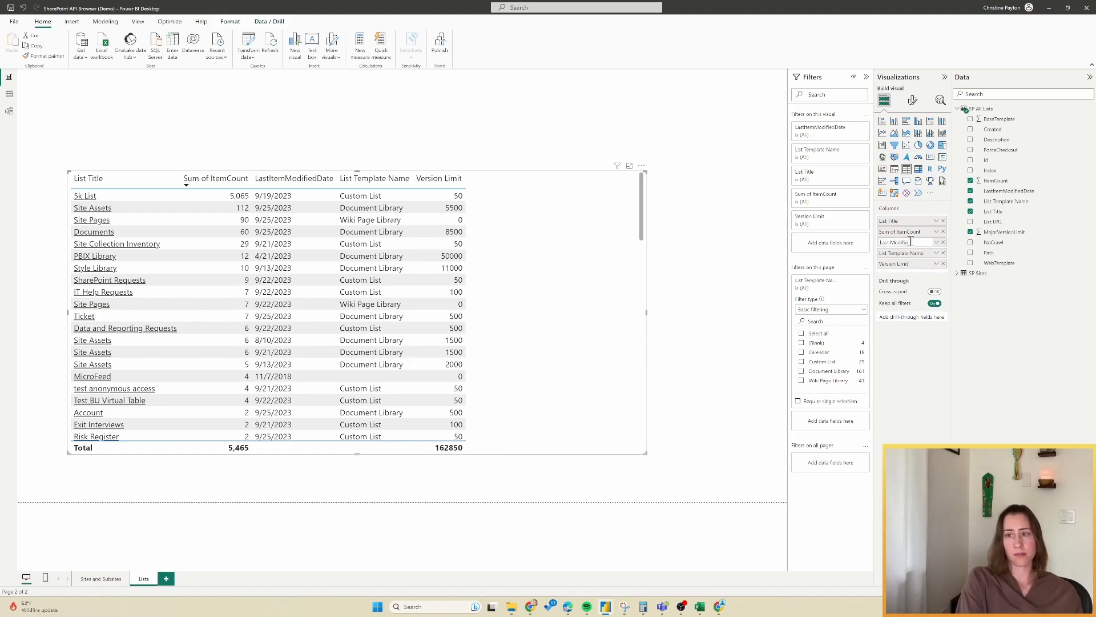
key("Return")
double_click(912, 231)
type("Item Count")
key("Return")
Step: Apply the Minimal style preset to the lists table and increase the spacing between its rows
left_click(913, 100)
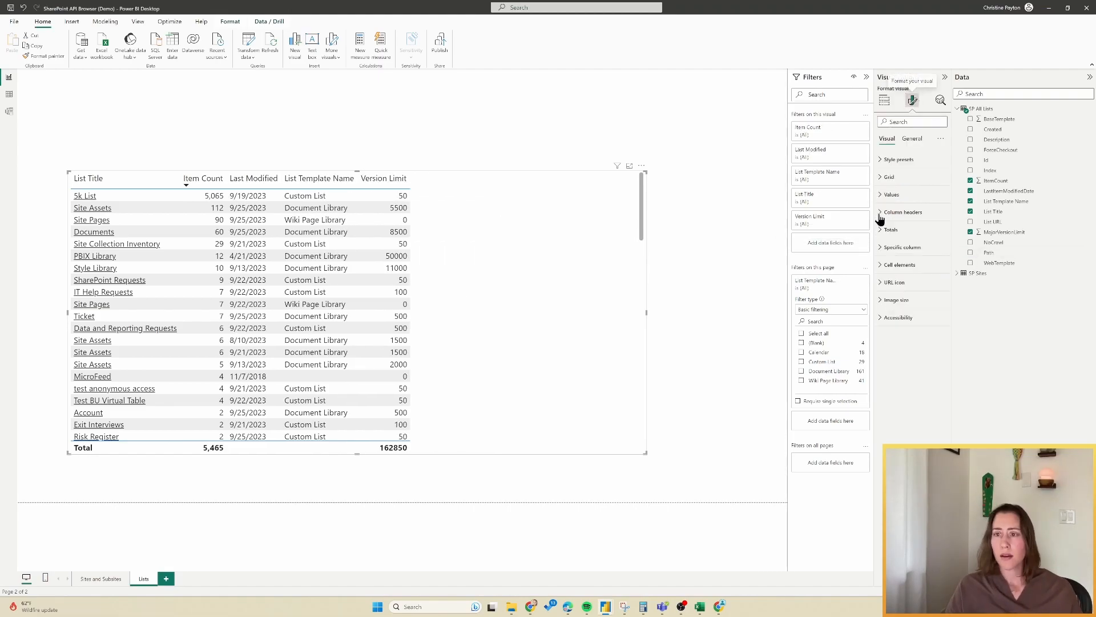
left_click(903, 182)
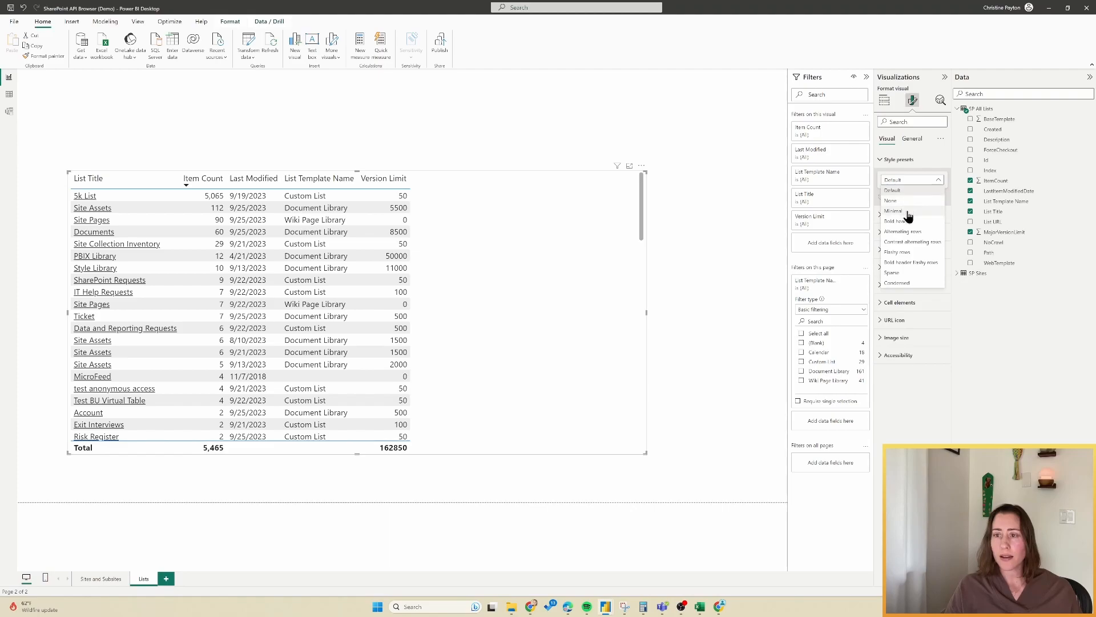
left_click(905, 209)
left_click(915, 220)
left_click(906, 321)
left_click(898, 412)
left_click(502, 71)
left_click(693, 235)
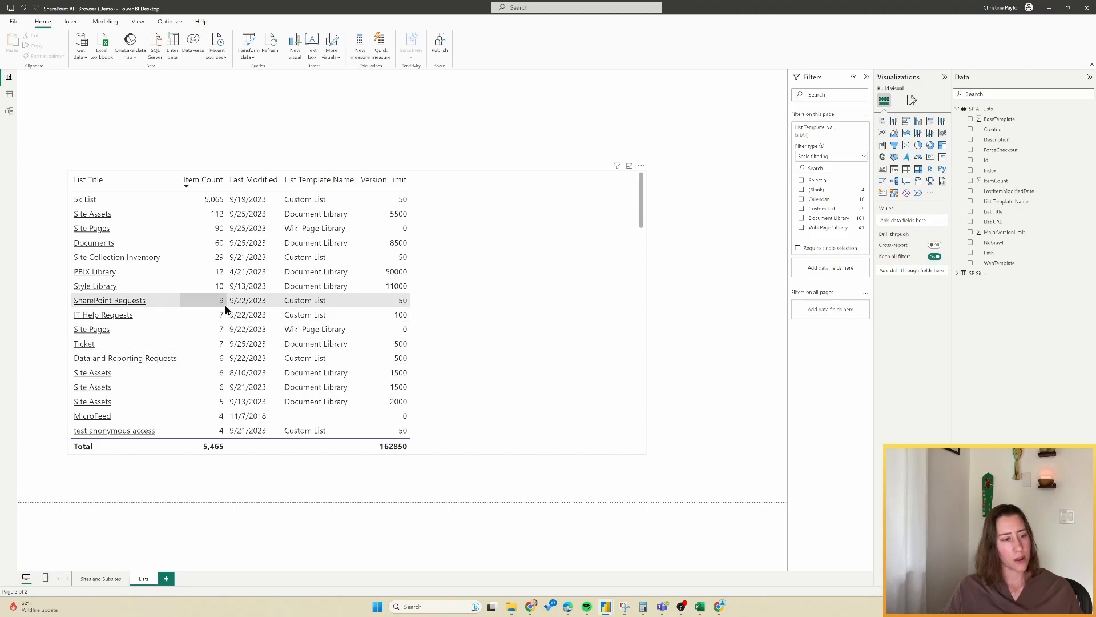
Step: Rename the Title field of SP Sites as Site Title and add it as the last column of the lists table
scroll(225, 305, "down", 3)
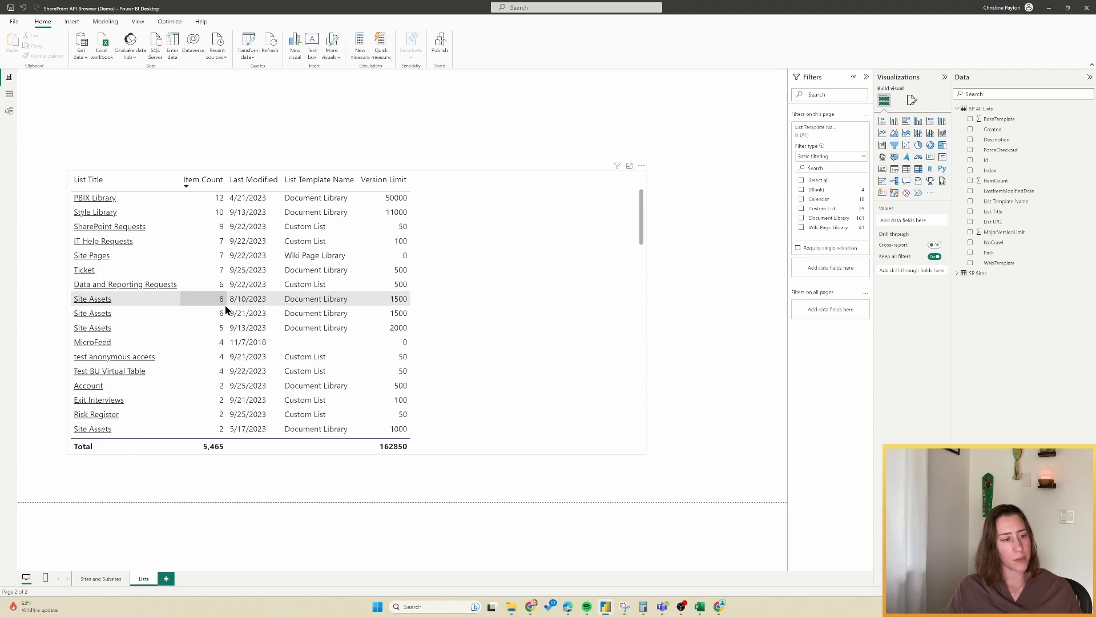
scroll(172, 345, "down", 9)
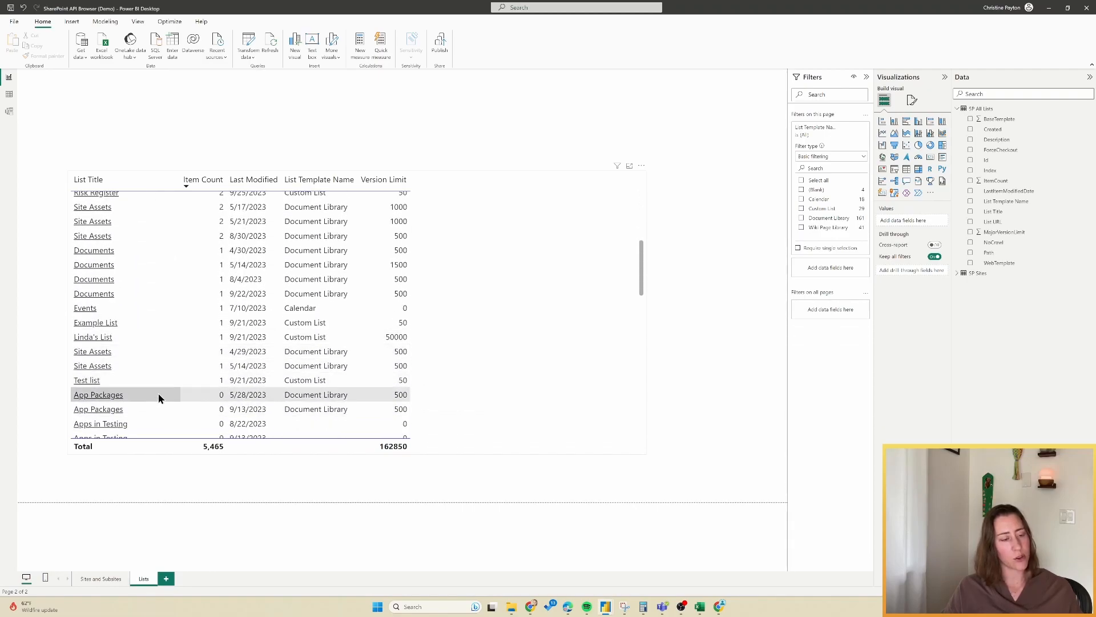
scroll(148, 402, "down", 1)
scroll(146, 401, "down", 3)
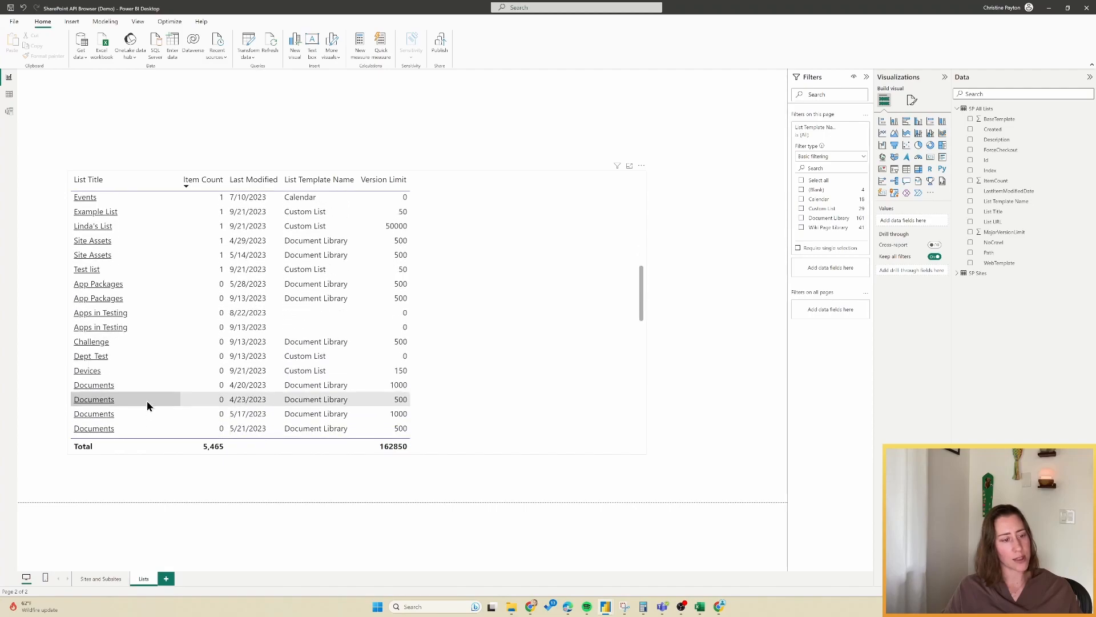
scroll(191, 337, "down", 9)
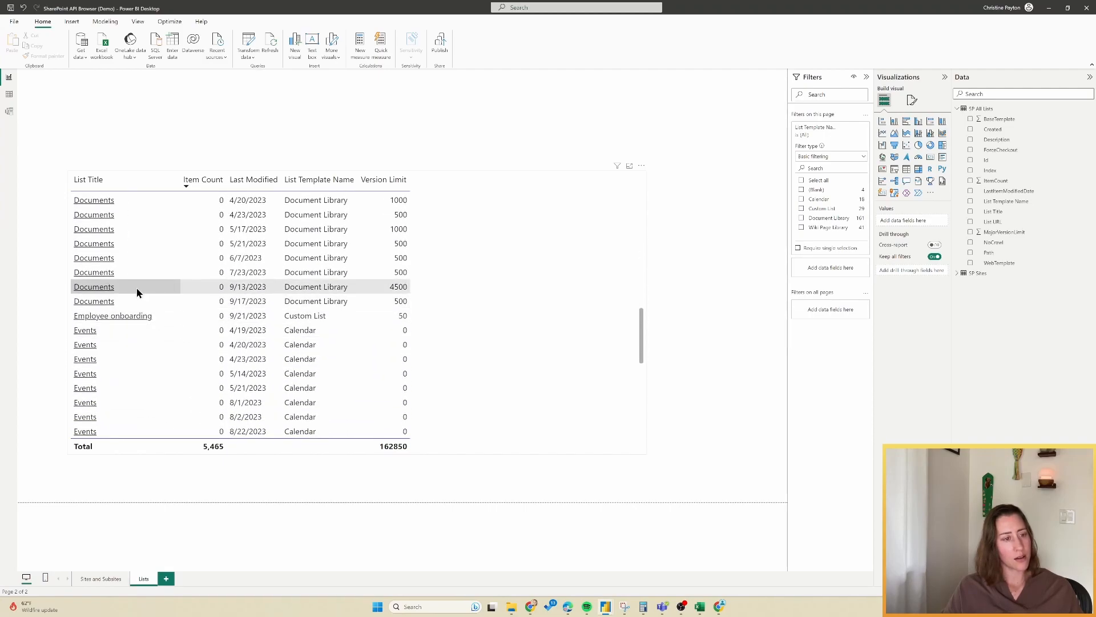
scroll(125, 268, "up", 2)
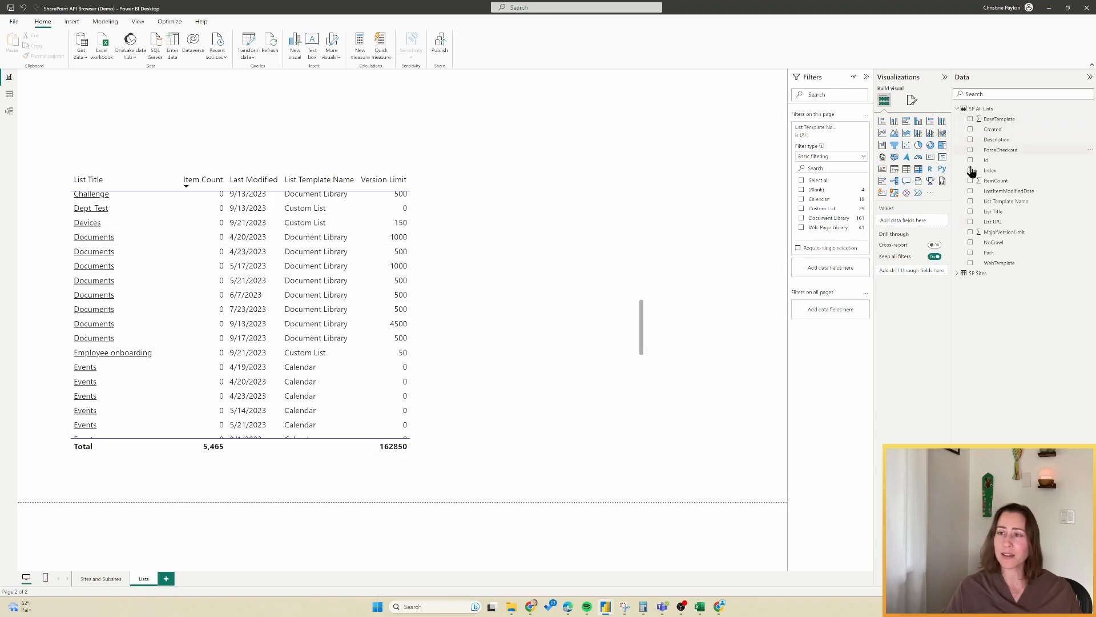
left_click(957, 274)
mouse_move(1004, 337)
left_mouse_down()
mouse_move(931, 298)
mouse_move(1003, 315)
mouse_move(1004, 335)
left_mouse_up()
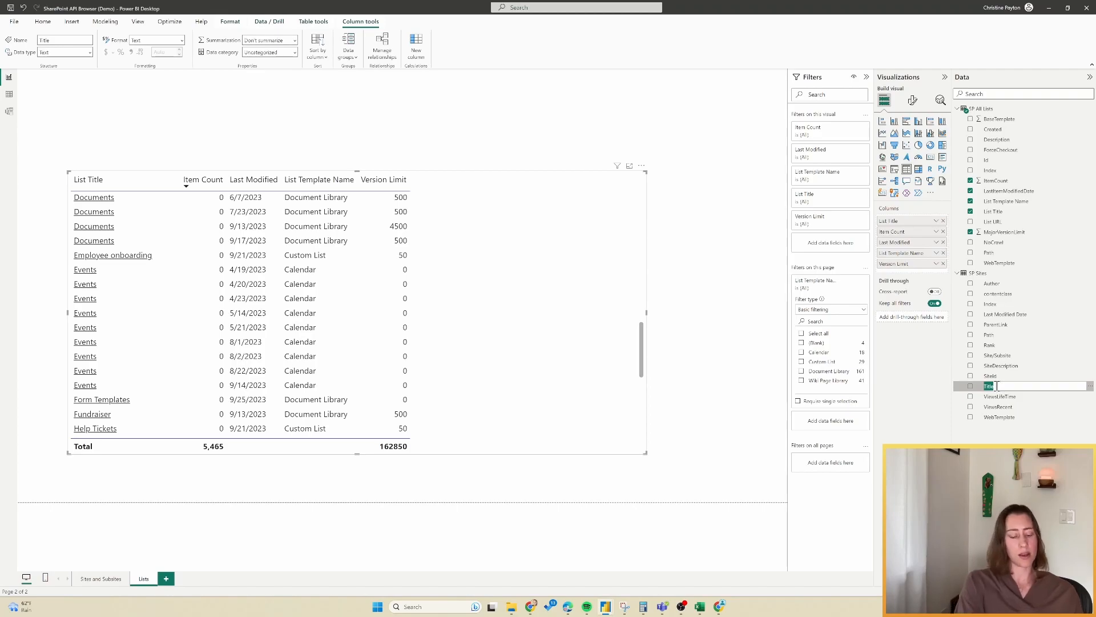
type("Site Title")
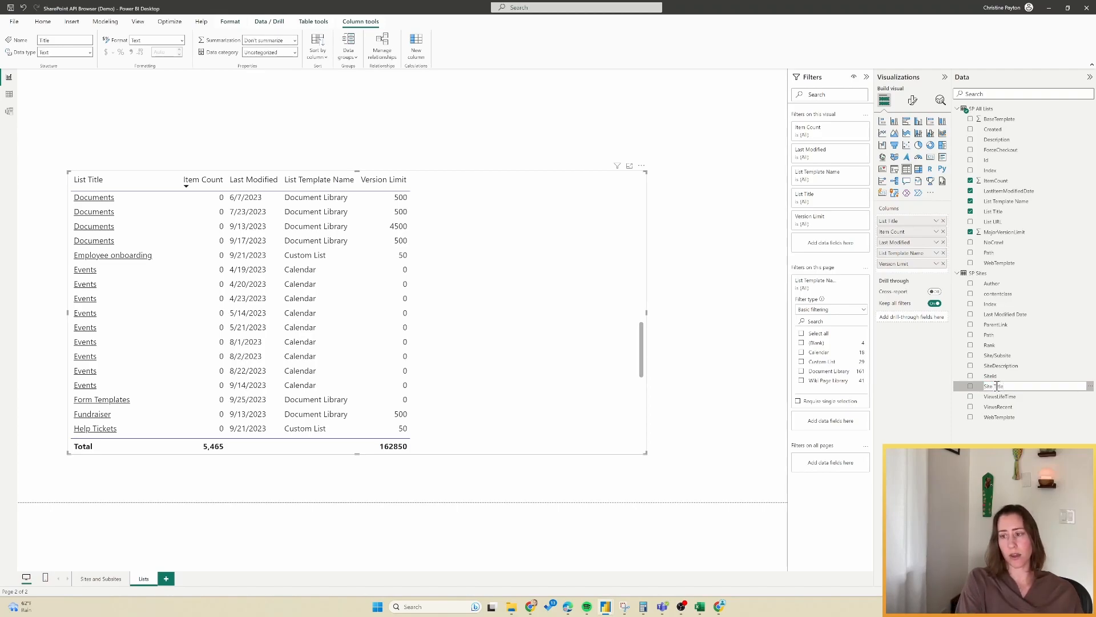
key("Return")
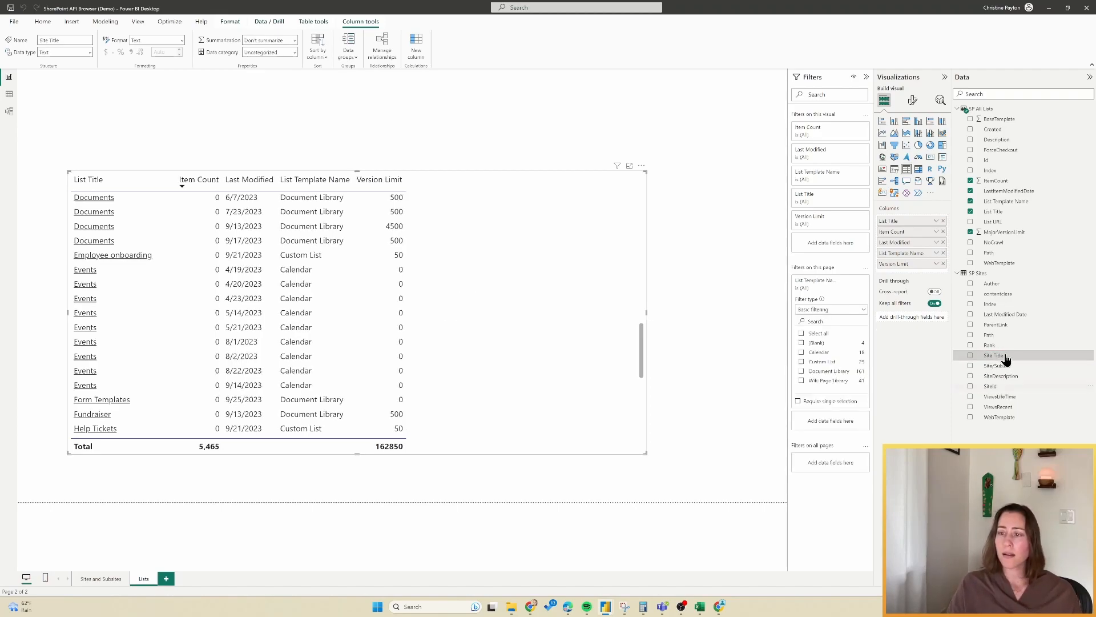
left_click_drag(1008, 364, 908, 275)
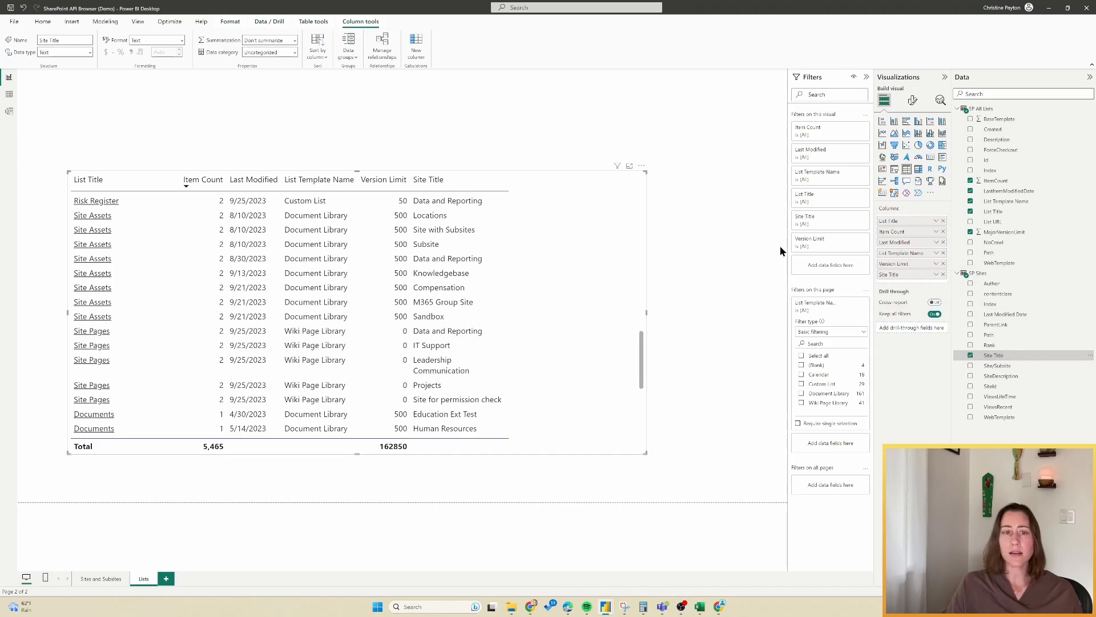
Step: Add Site Title from SP Sites as a filter on all pages
scroll(508, 261, "up", 5)
left_click_drag(970, 352, 816, 494)
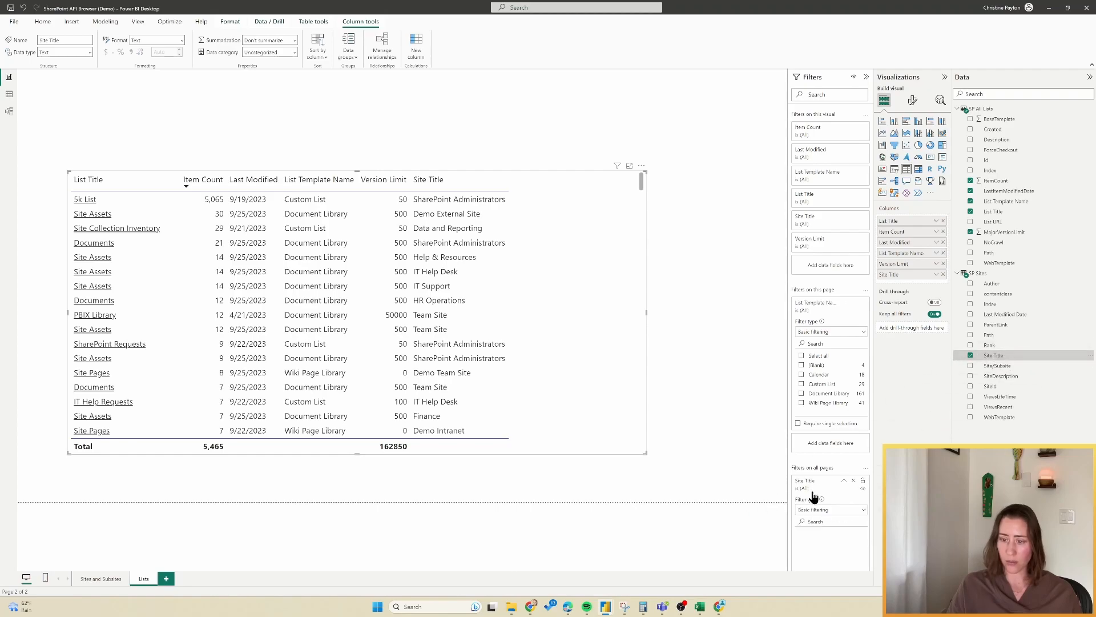
left_click(730, 408)
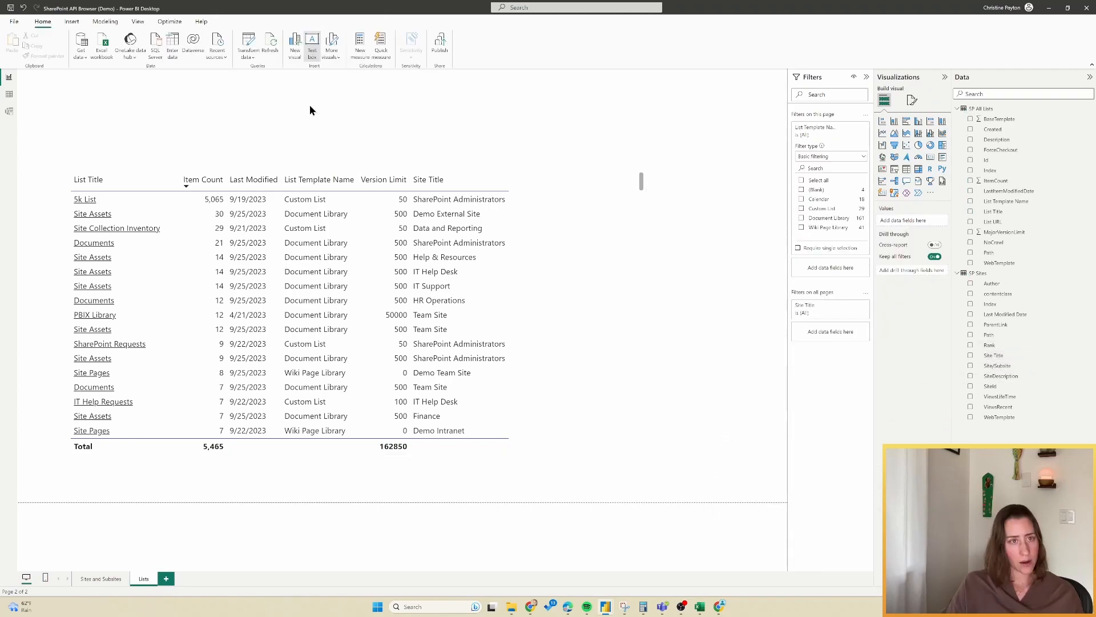
Step: Add a text box titled "Buttertoast Lists and Libraries" in larger type above the table, and move the table up beneath it
left_click_drag(645, 350, 304, 113)
type("Buttertoast Lists and Libraries")
key("ctrl+a")
left_click(432, 81)
left_click(423, 152)
left_click_drag(588, 223, 575, 173)
Step: Turn off the totals row of the lists table
left_click(891, 230)
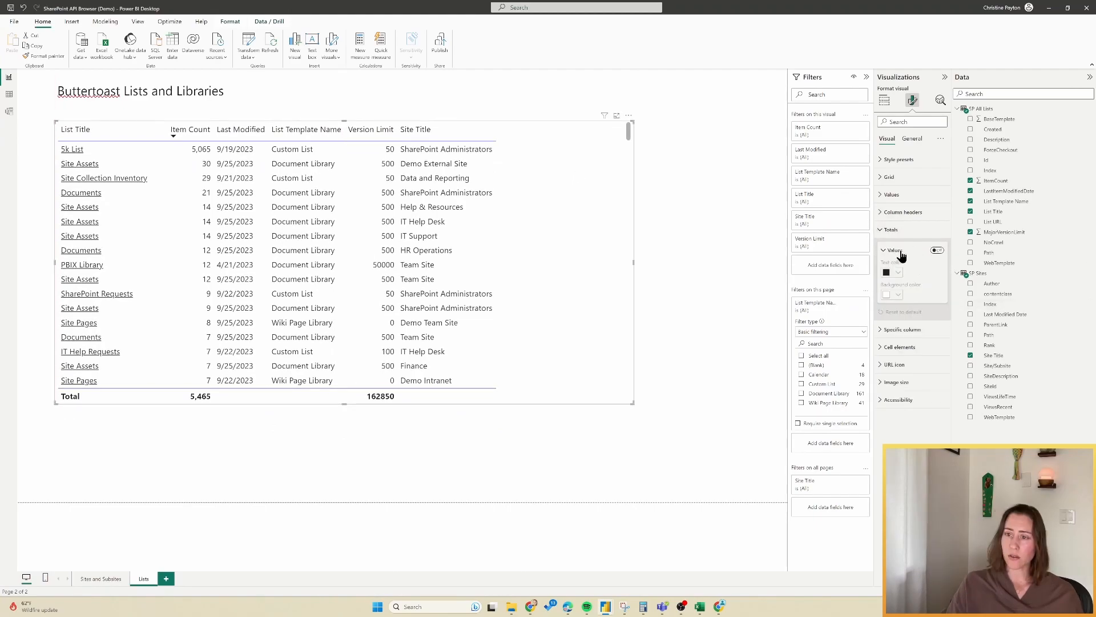
left_click(937, 252)
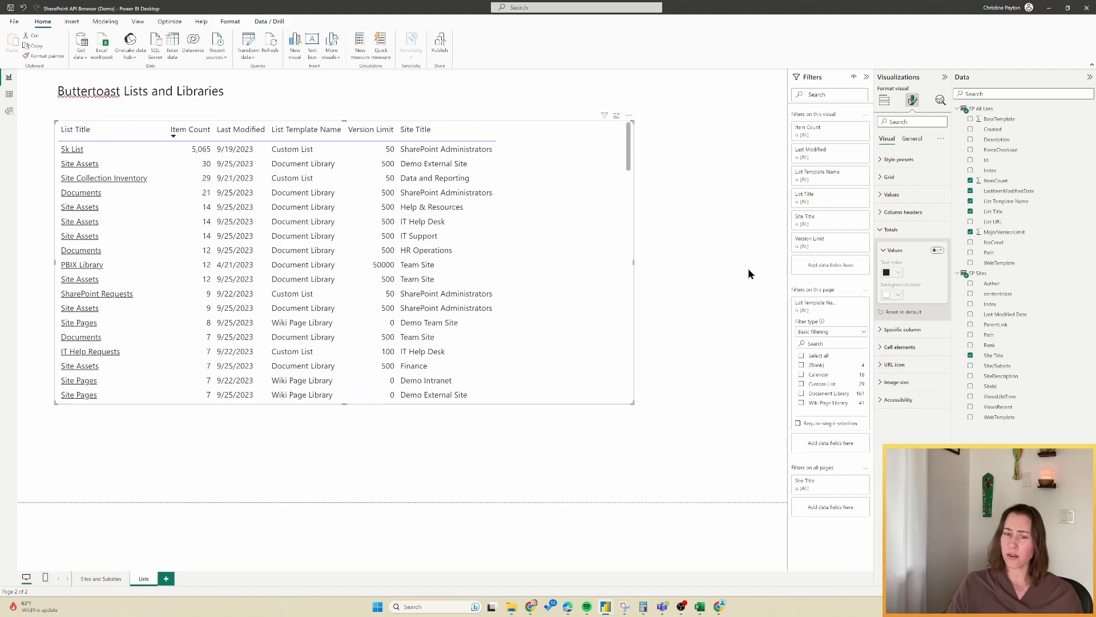
left_click(717, 266)
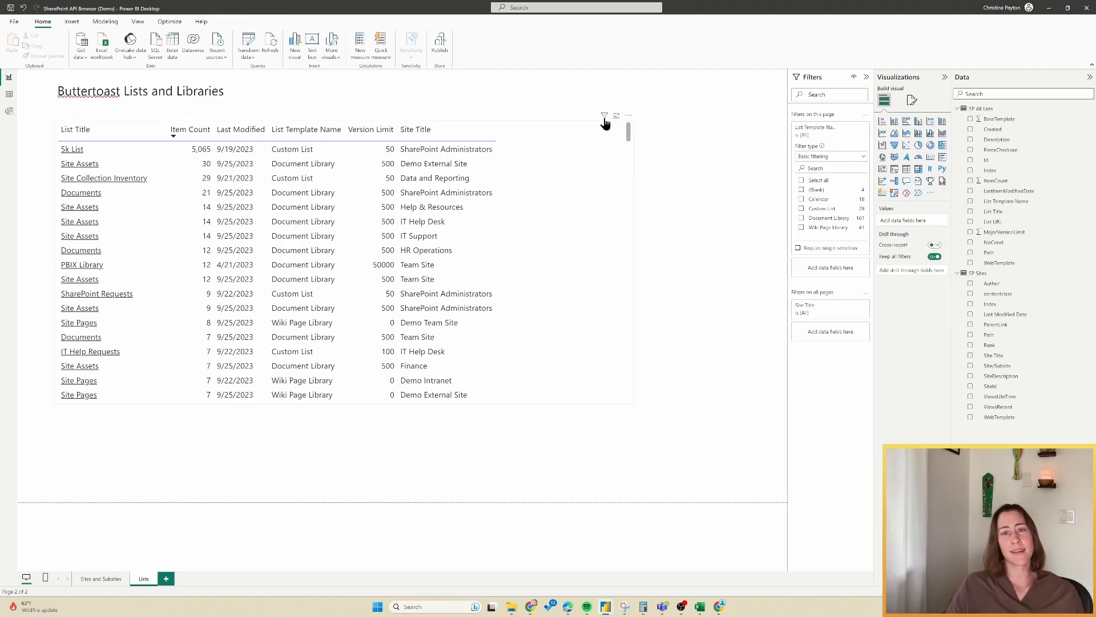
Step: Add an empty multi-row card and place it at a small size beside the upper end of the lists table
left_click(942, 157)
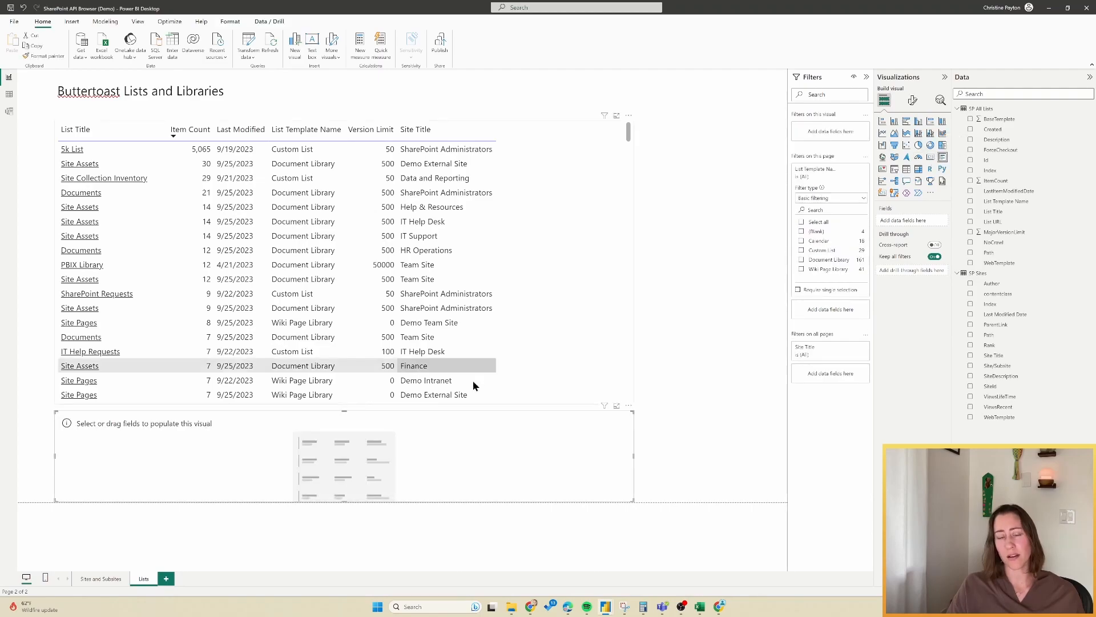
left_click_drag(60, 417, 676, 138)
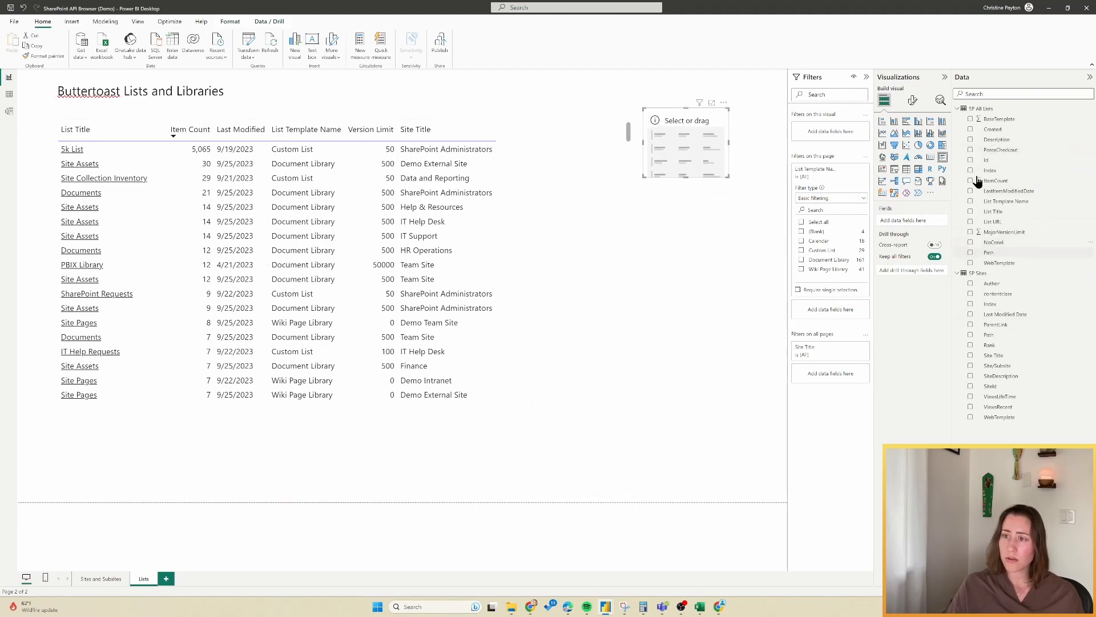
Step: Create a measure in SP All Lists defined as Count of Lists = COUNTROWS('SP All Lists')
left_click(983, 108)
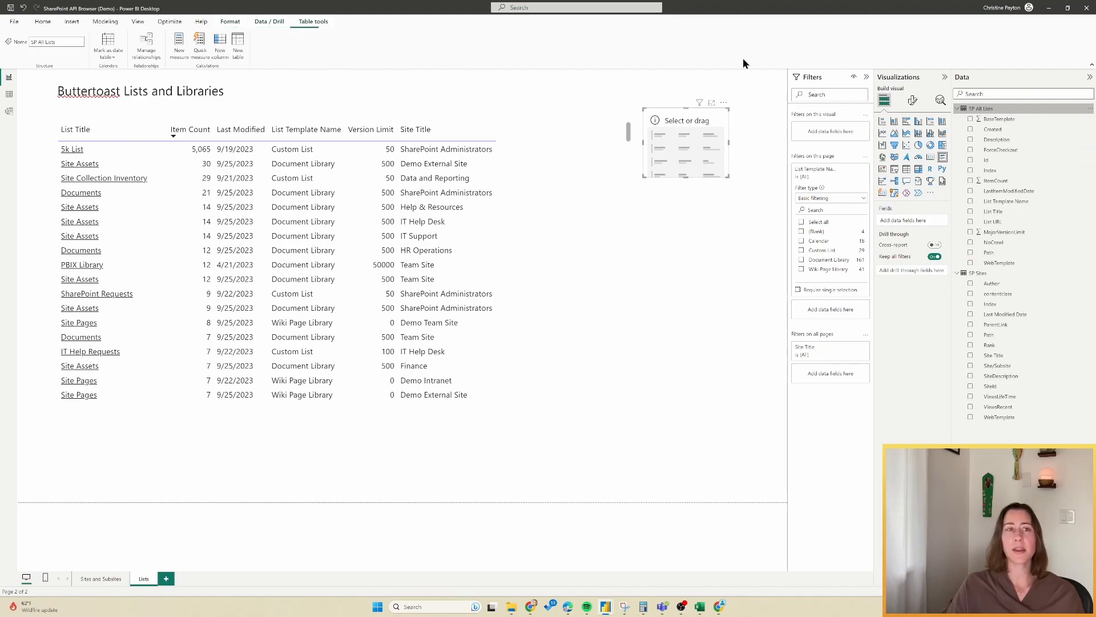
left_click(179, 43)
type("Count of Lists")
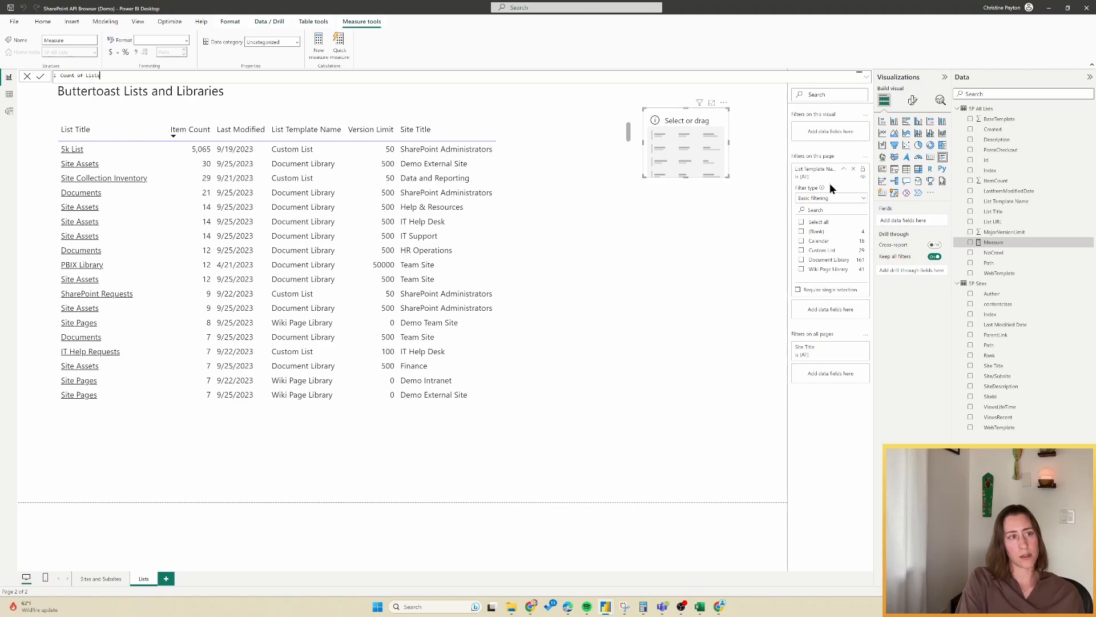
type(" = COUNTROWS(")
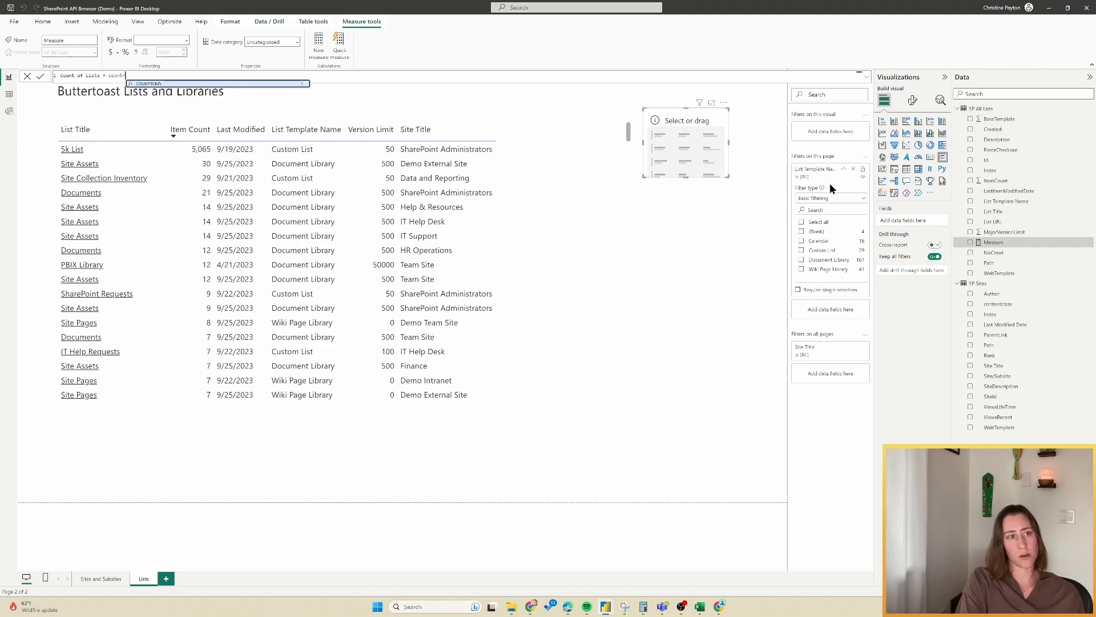
type("all")
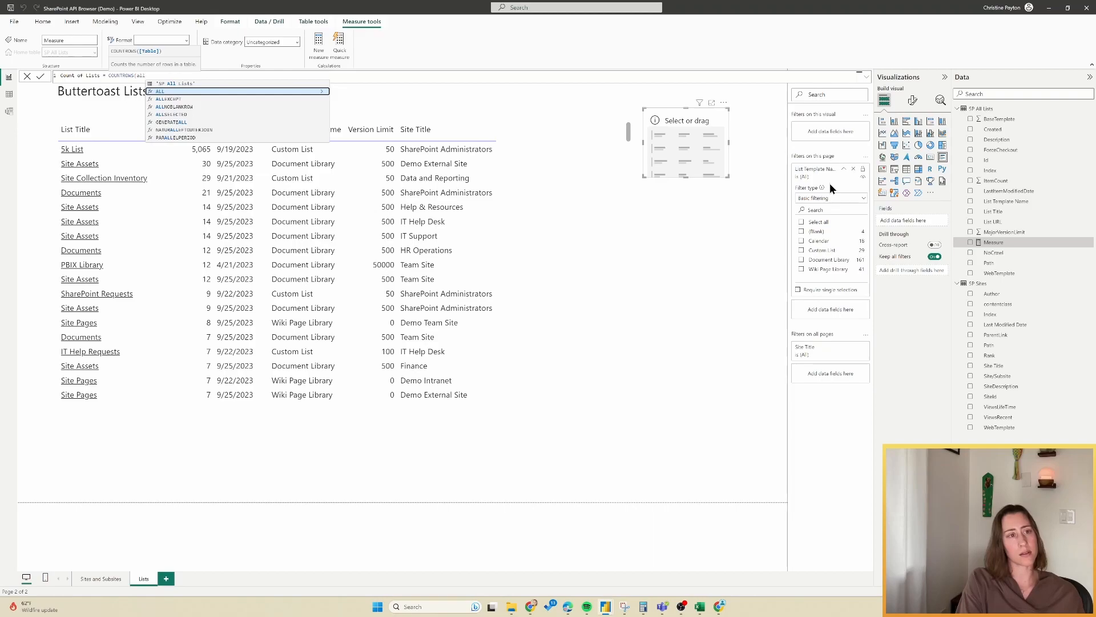
key("Up")
key("Tab")
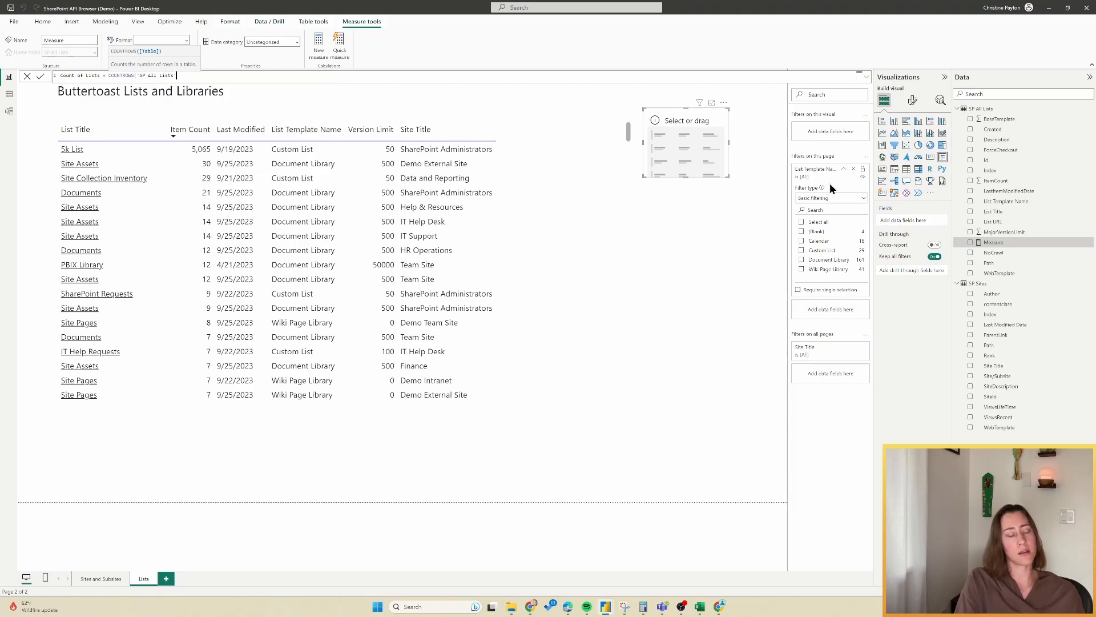
type(")")
key("Return")
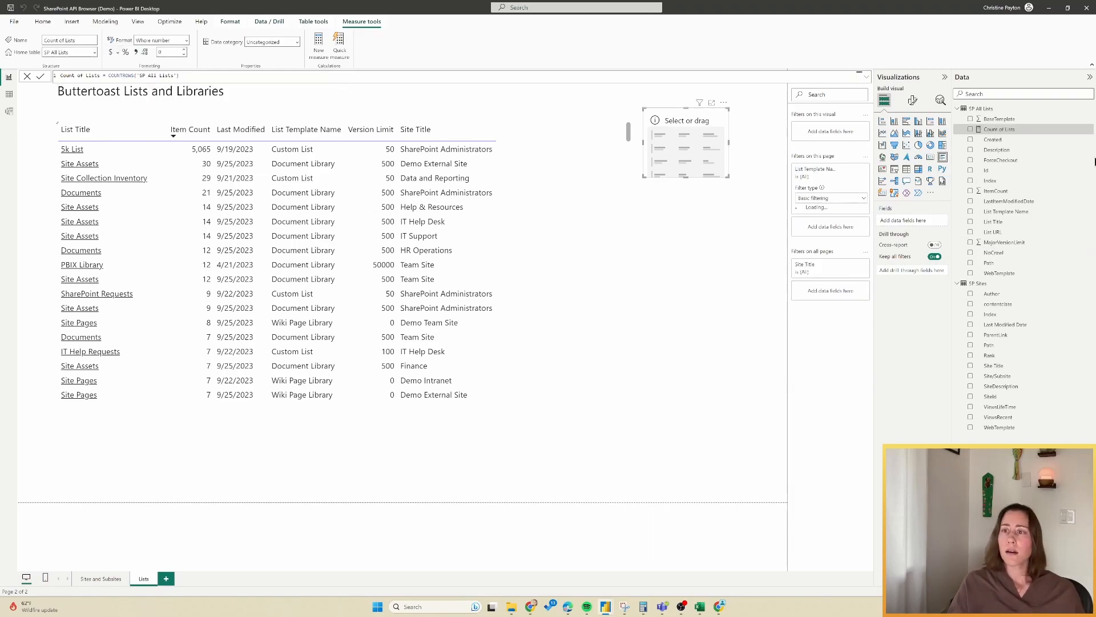
Step: Show the Count of Lists measure in the multi-row card and shrink the card to fit
left_click(971, 129)
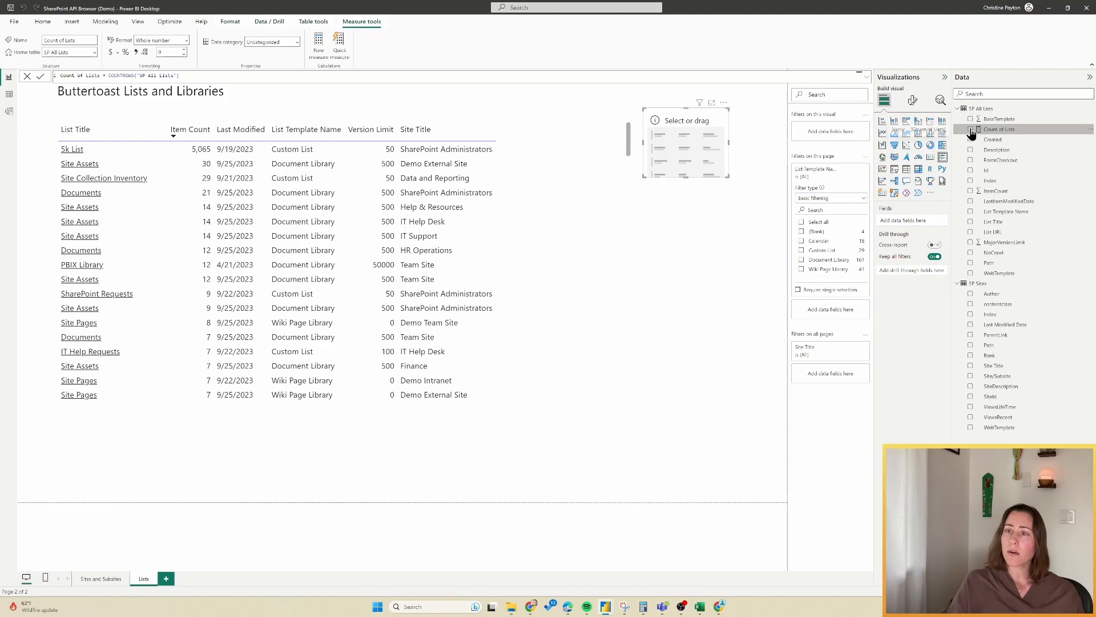
left_click_drag(720, 176, 739, 158)
left_click(724, 208)
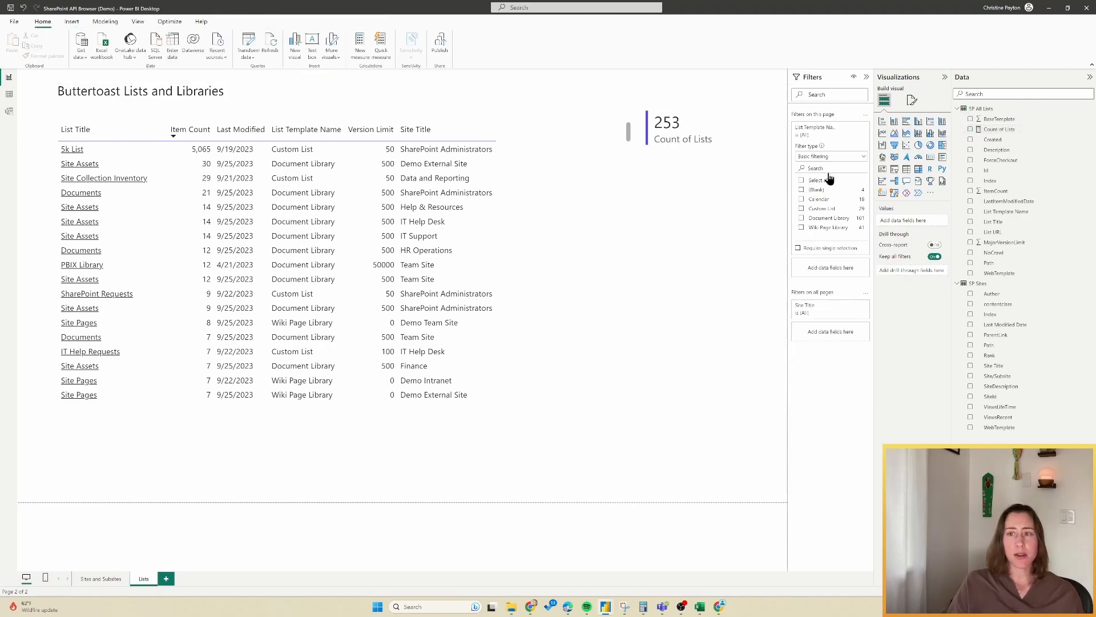
Step: Add a stacked bar chart of Count of Lists by List Template Name
left_click(882, 121)
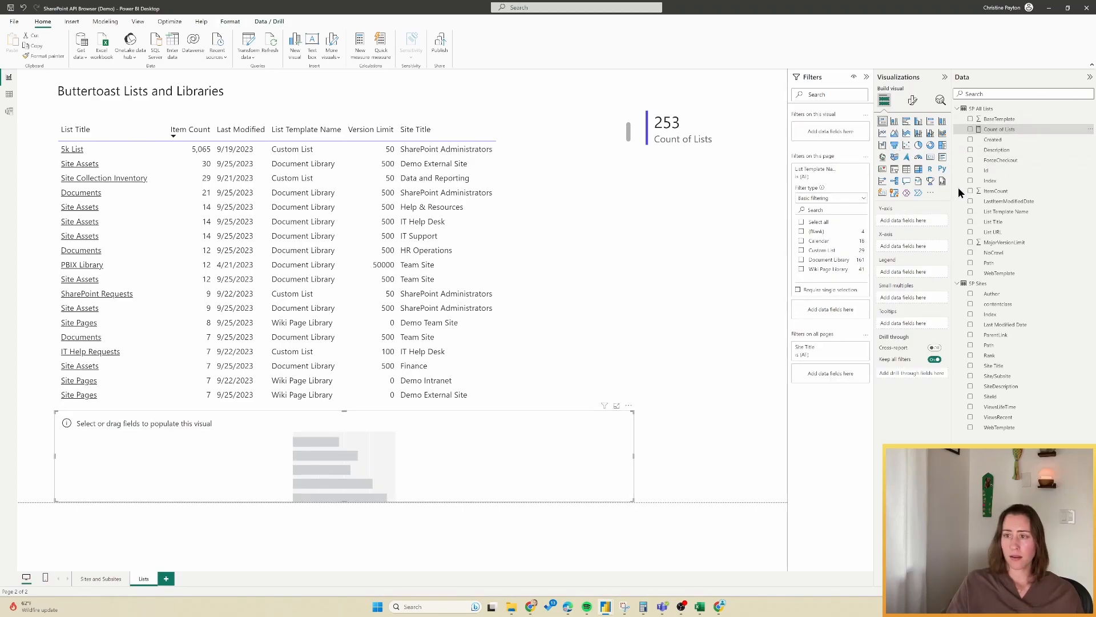
left_click_drag(999, 129, 908, 246)
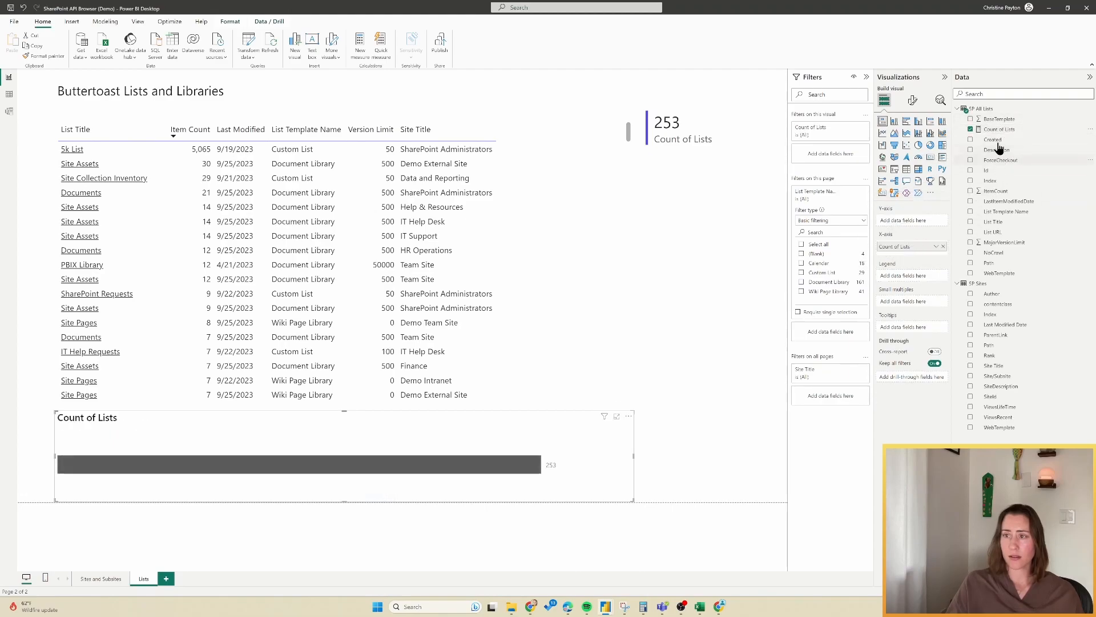
left_click(970, 211)
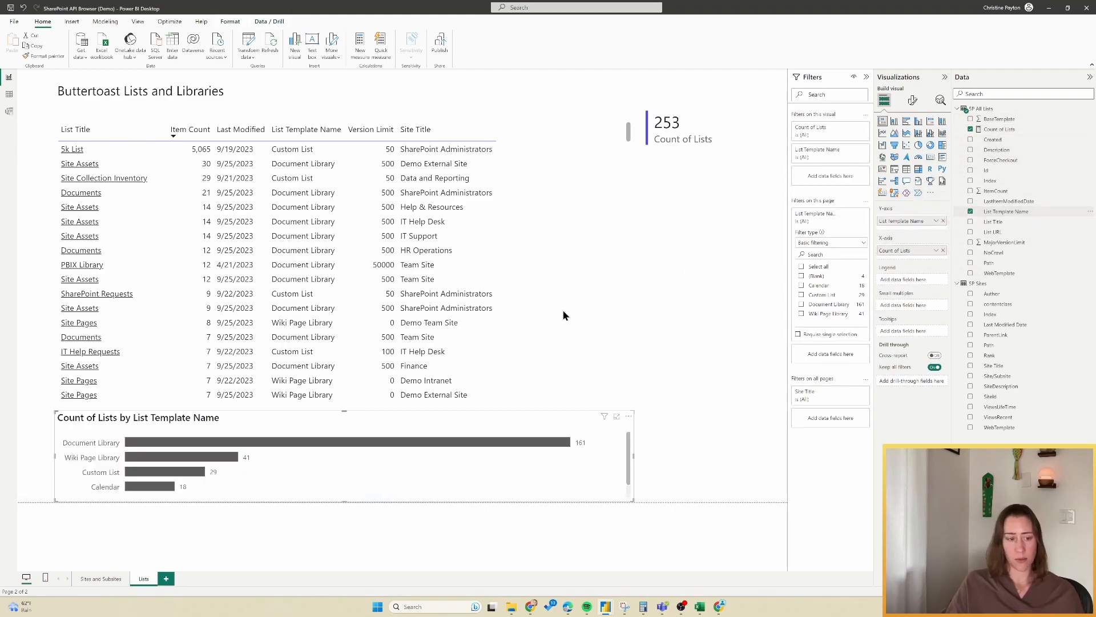
Step: Arrange the page with a narrower, taller lists table and the card above the resized bar chart beside it
left_click_drag(57, 420, 684, 174)
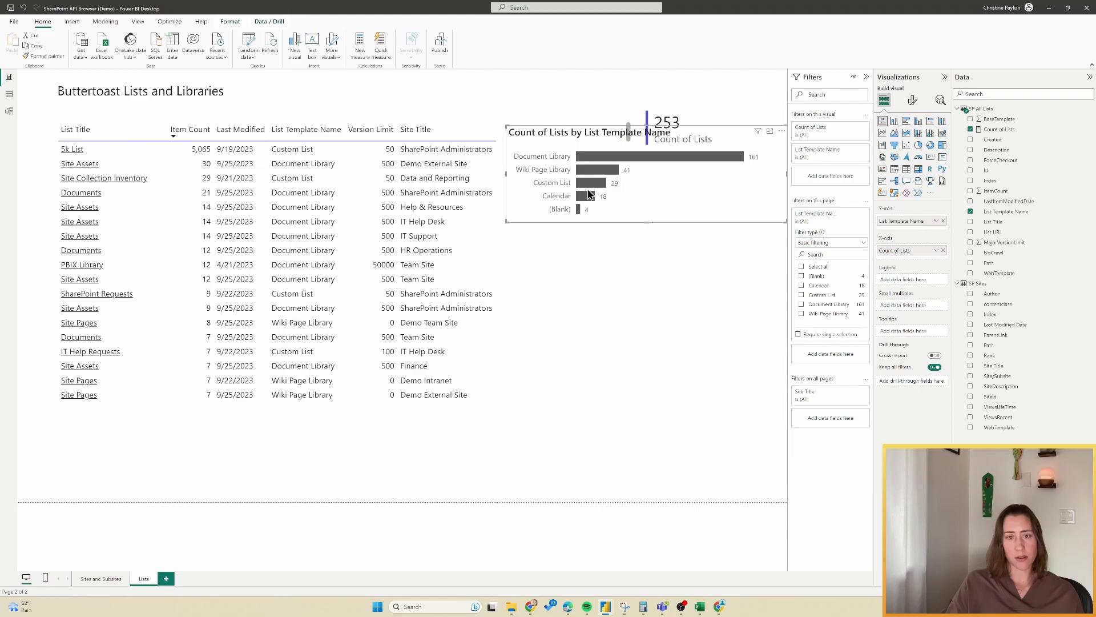
left_click_drag(707, 211, 741, 262)
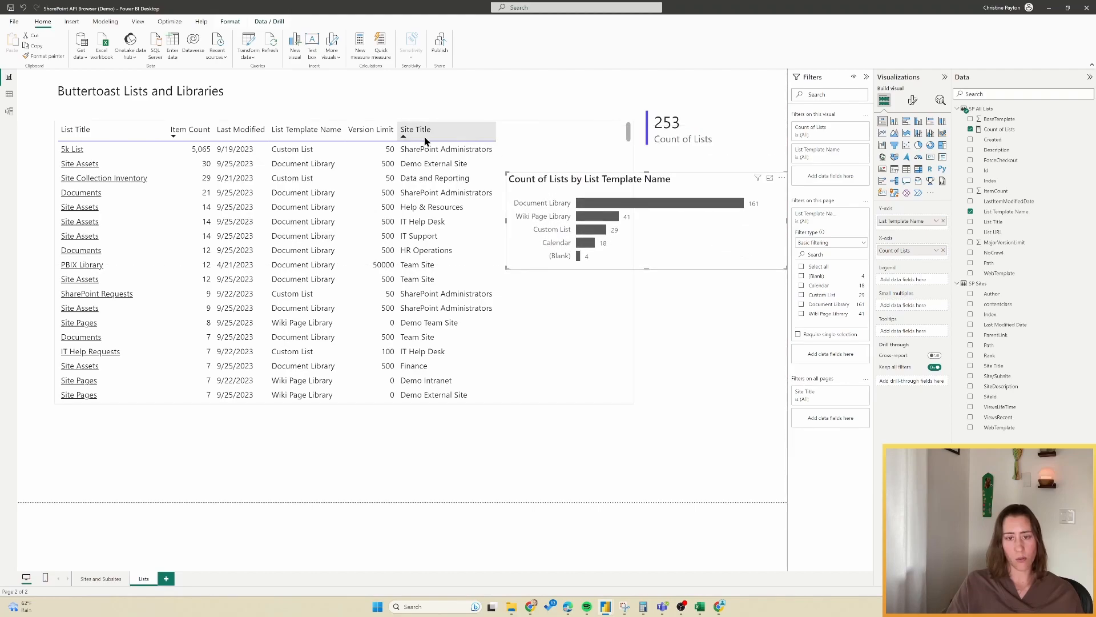
left_click_drag(506, 171, 578, 177)
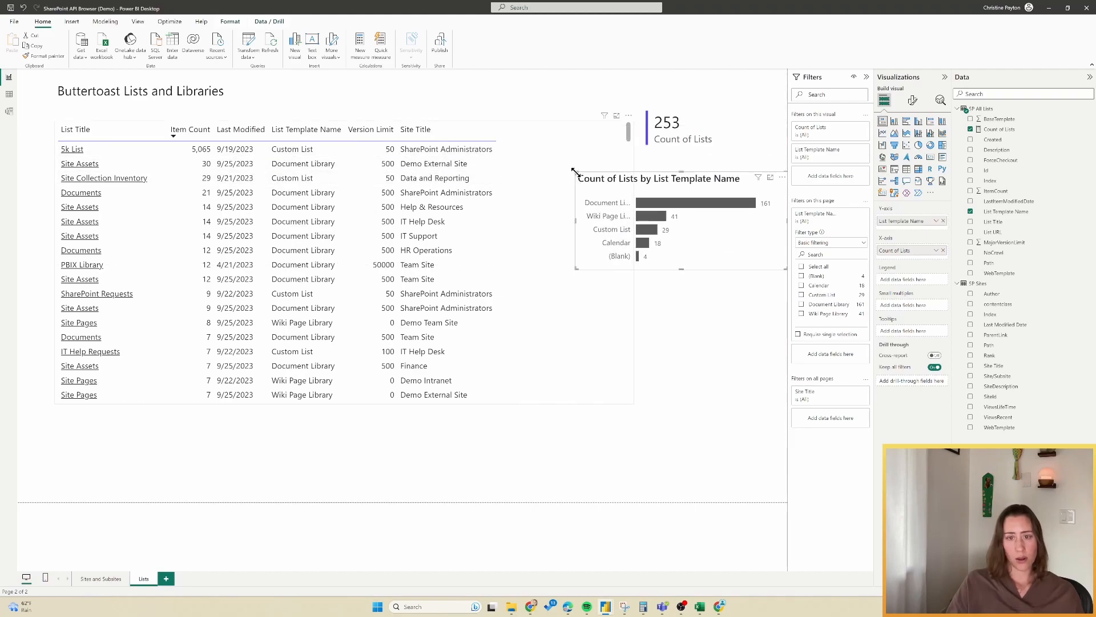
left_click_drag(633, 403, 552, 474)
left_click_drag(762, 259, 750, 272)
left_click_drag(656, 127, 578, 135)
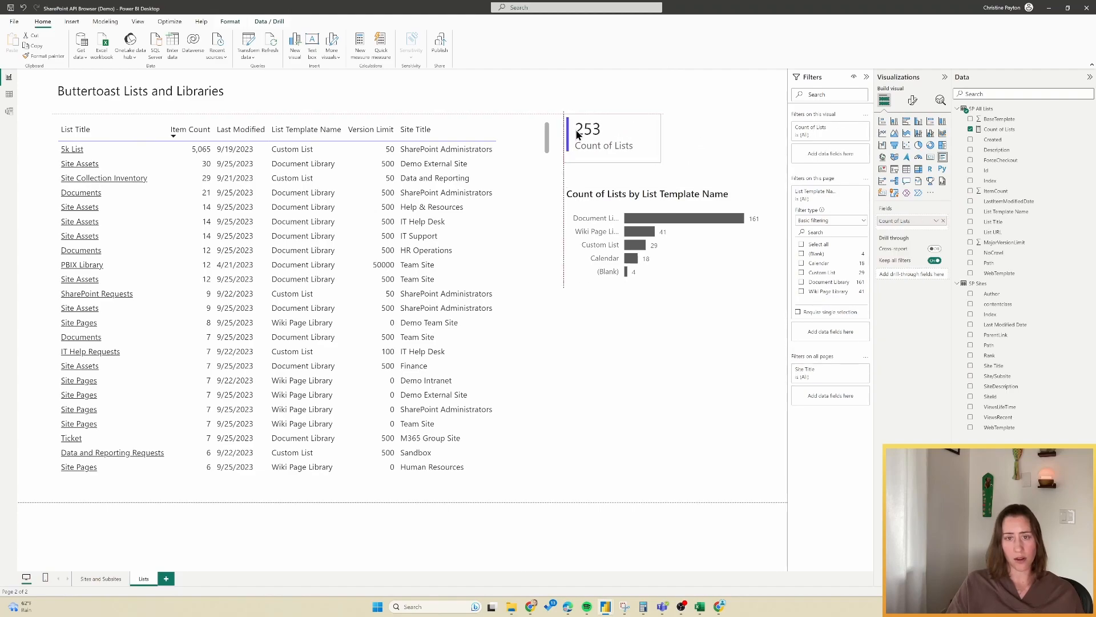
left_click_drag(590, 194, 590, 184)
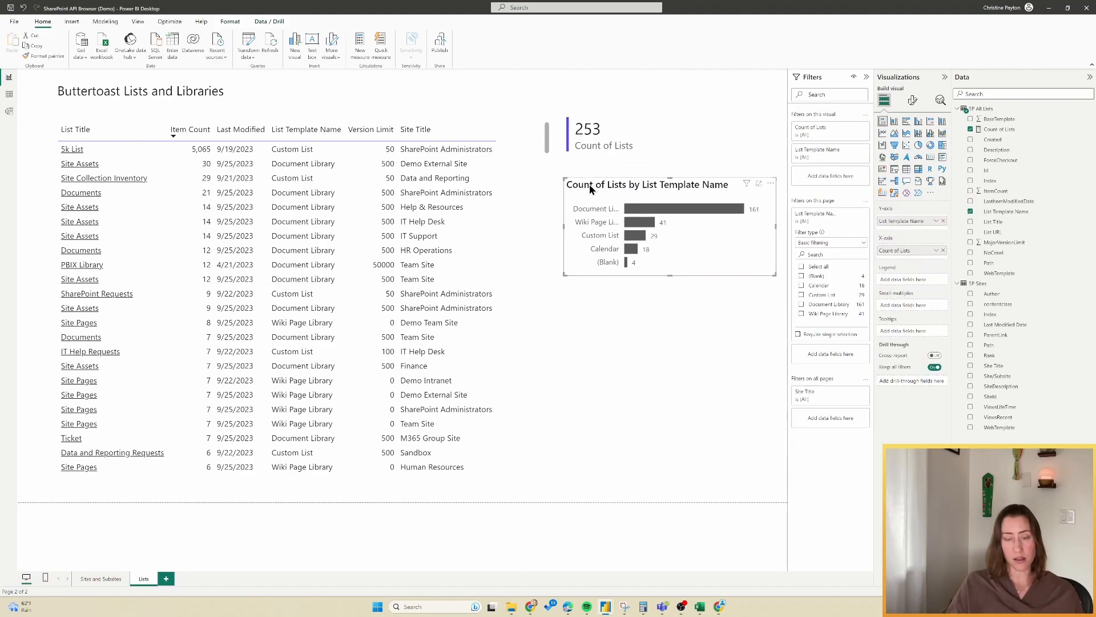
left_click_drag(774, 274, 788, 325)
Step: Increase the maximum area width of the bar chart's Y-axis labels so the template names fit
left_click(913, 100)
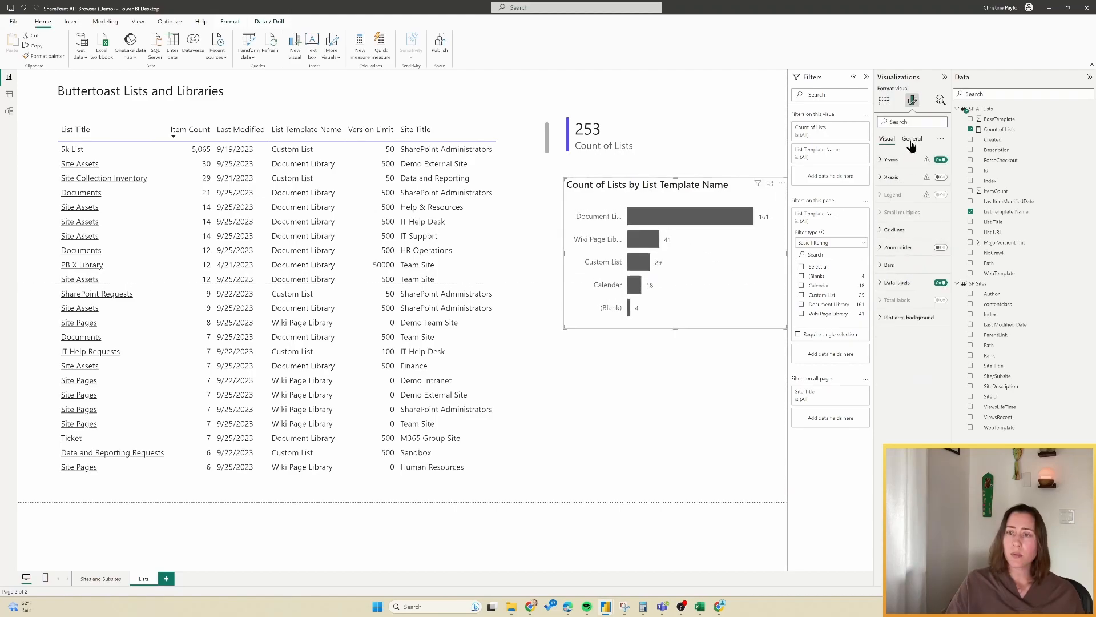
left_click(892, 140)
left_click(894, 160)
left_click_drag(918, 263, 930, 264)
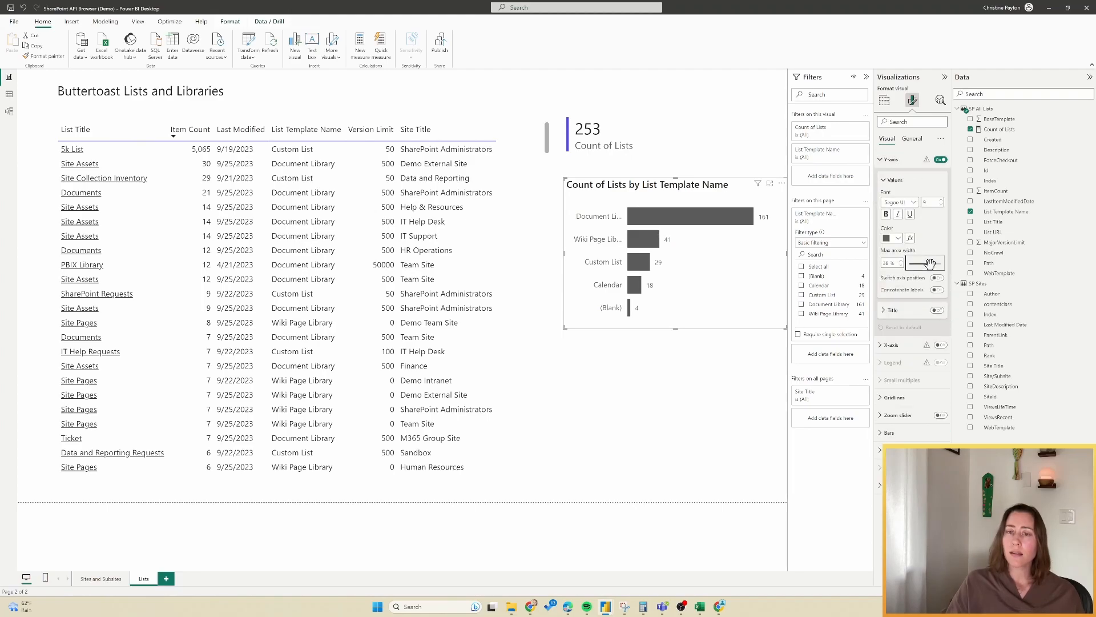
Step: Exclude blank values in the page's List Template Name filter
left_click(803, 267)
left_click(802, 276)
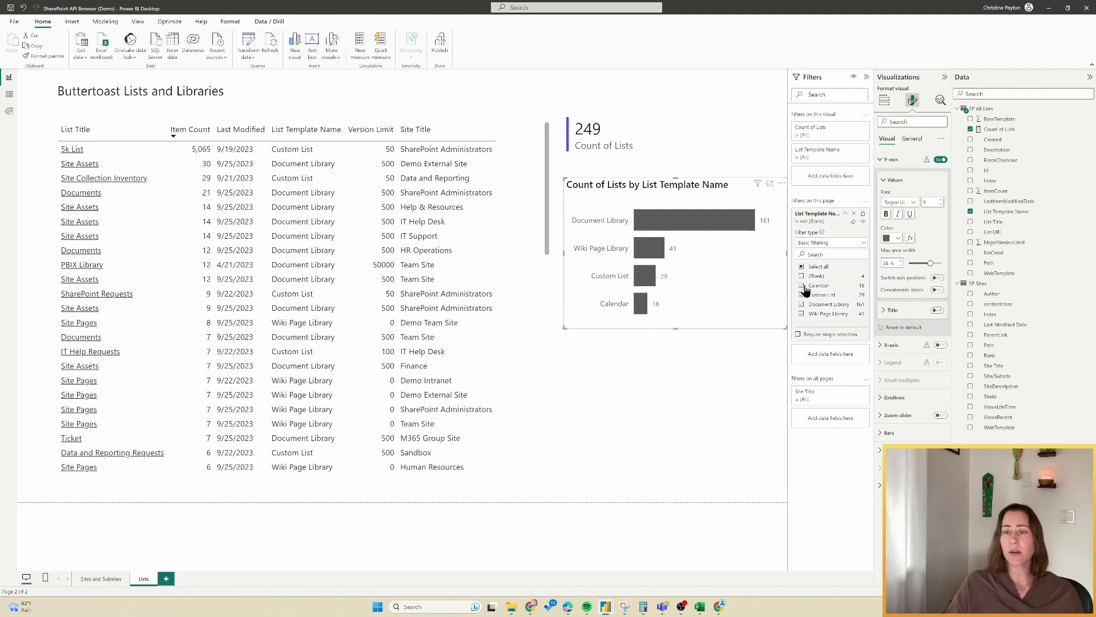
Step: Duplicate the bar chart below the original and replace the copy's Y-axis field with Site Title
left_click_drag(602, 183, 636, 339)
left_click(748, 396)
left_click(698, 272)
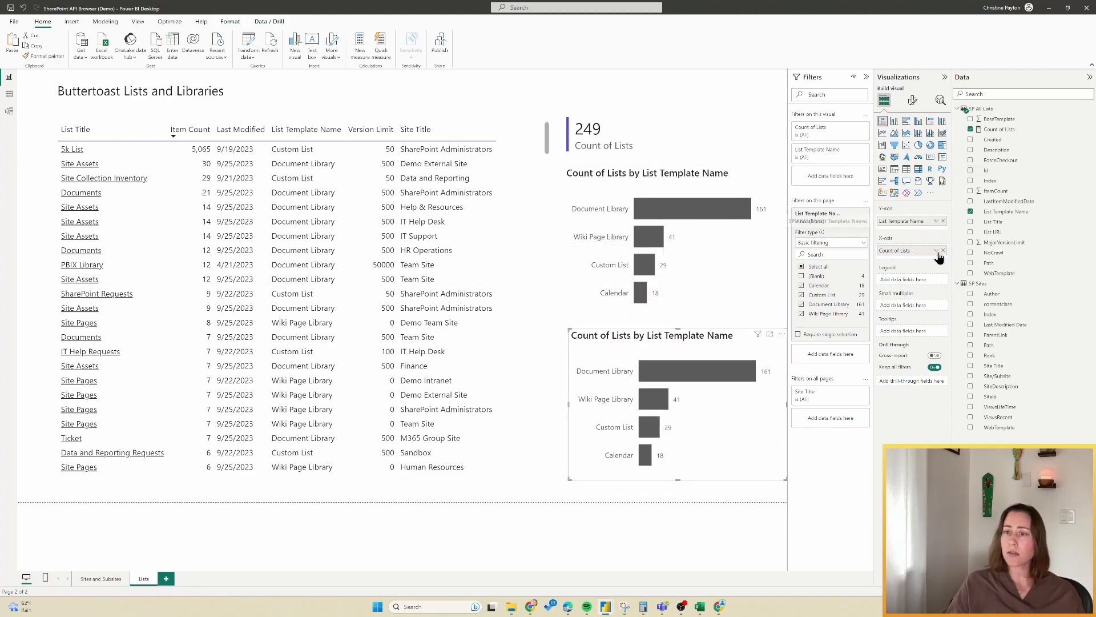
left_click(944, 221)
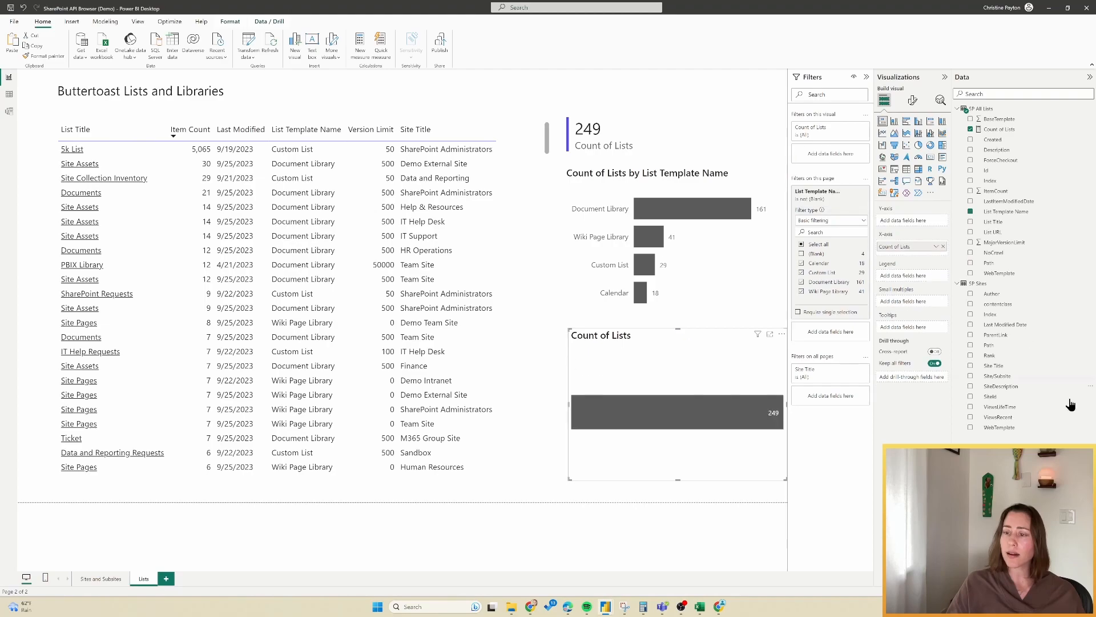
left_click_drag(994, 365, 919, 228)
left_click_drag(926, 229, 926, 228)
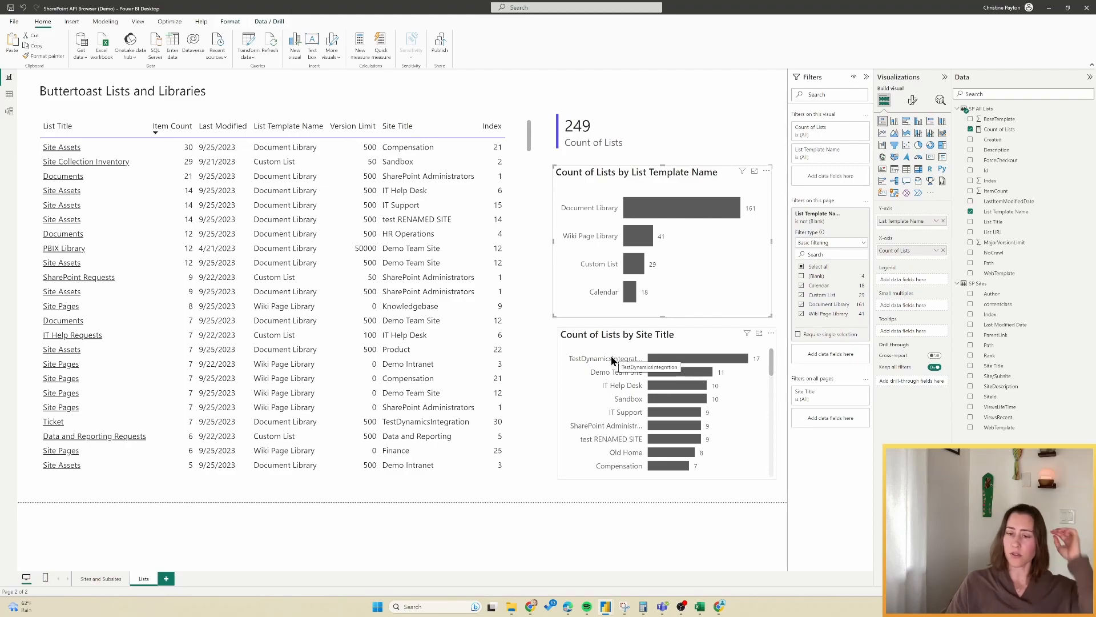
Step: Test the cross-filtering by selecting Custom List in the template chart and IT Help Desk and Sandbox in the site chart
left_click(634, 266)
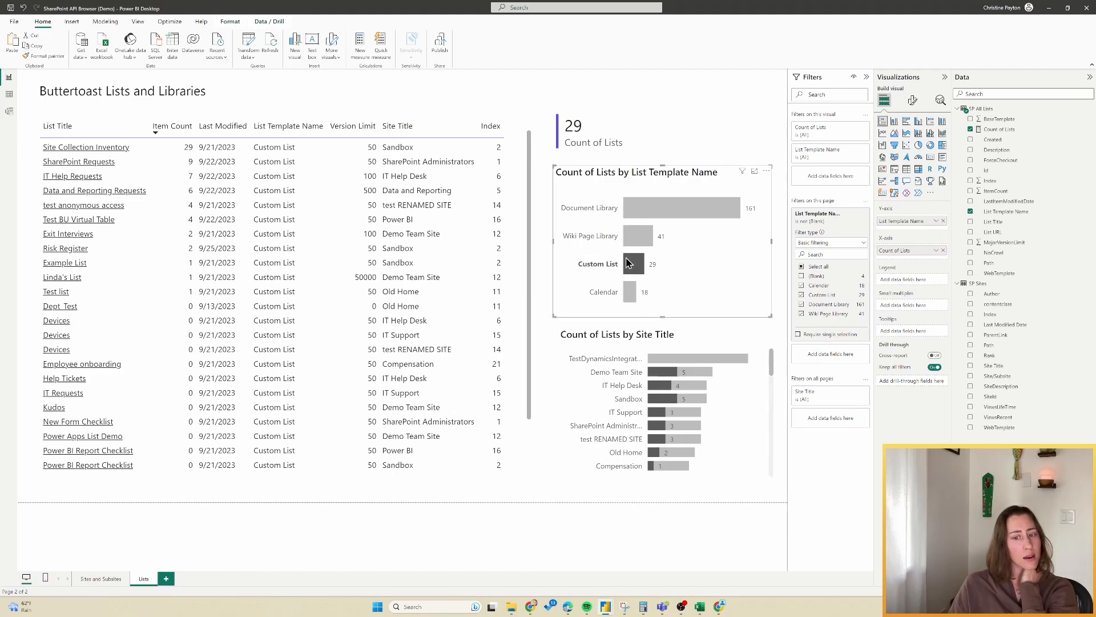
left_click(621, 386)
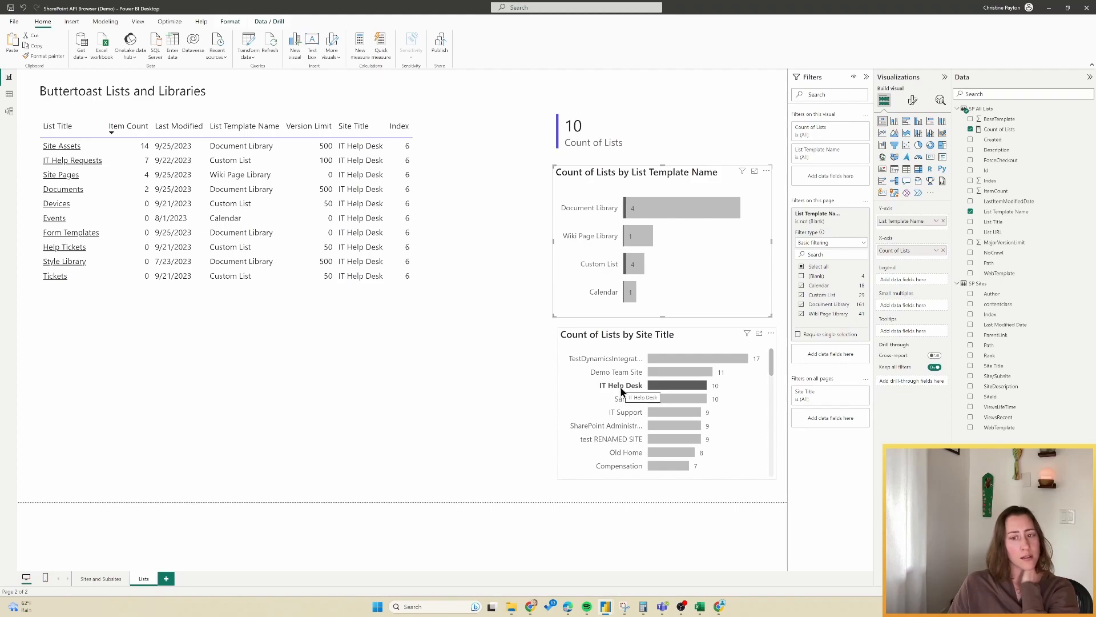
left_click(631, 402)
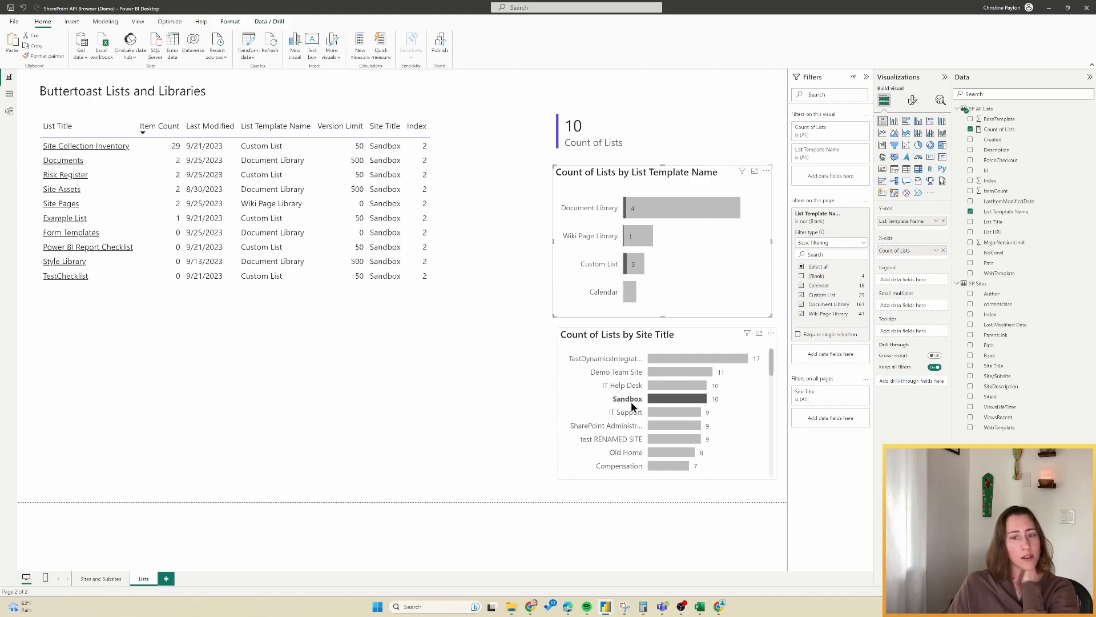
left_click(631, 399)
left_click(631, 400)
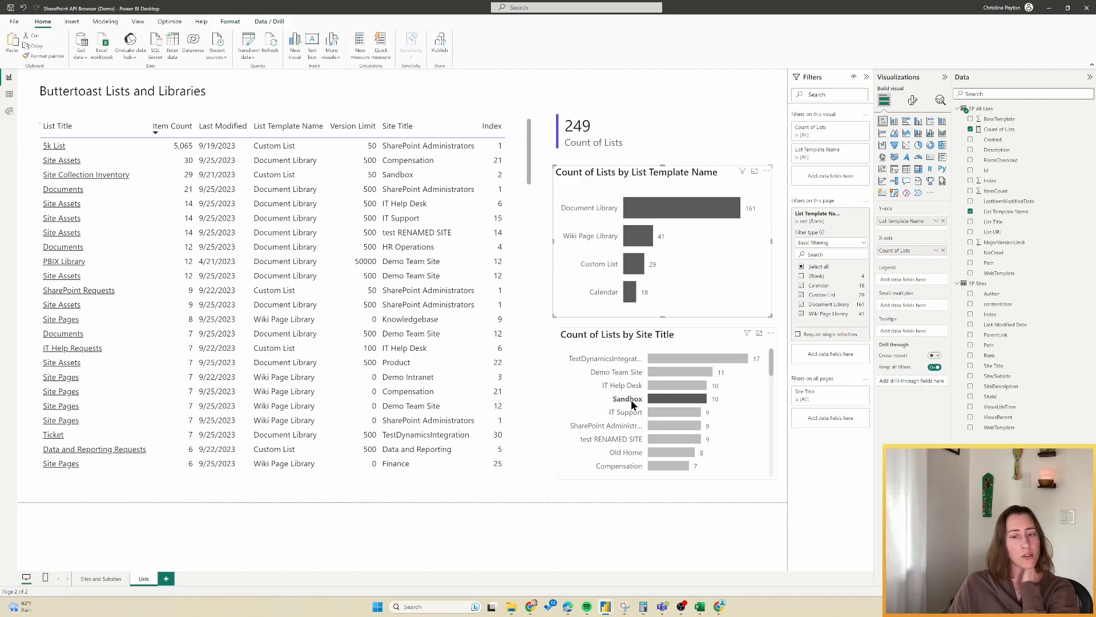
Step: Edit the interactions so the Site Title chart filters the List Template Name chart instead of highlighting it
left_click(230, 22)
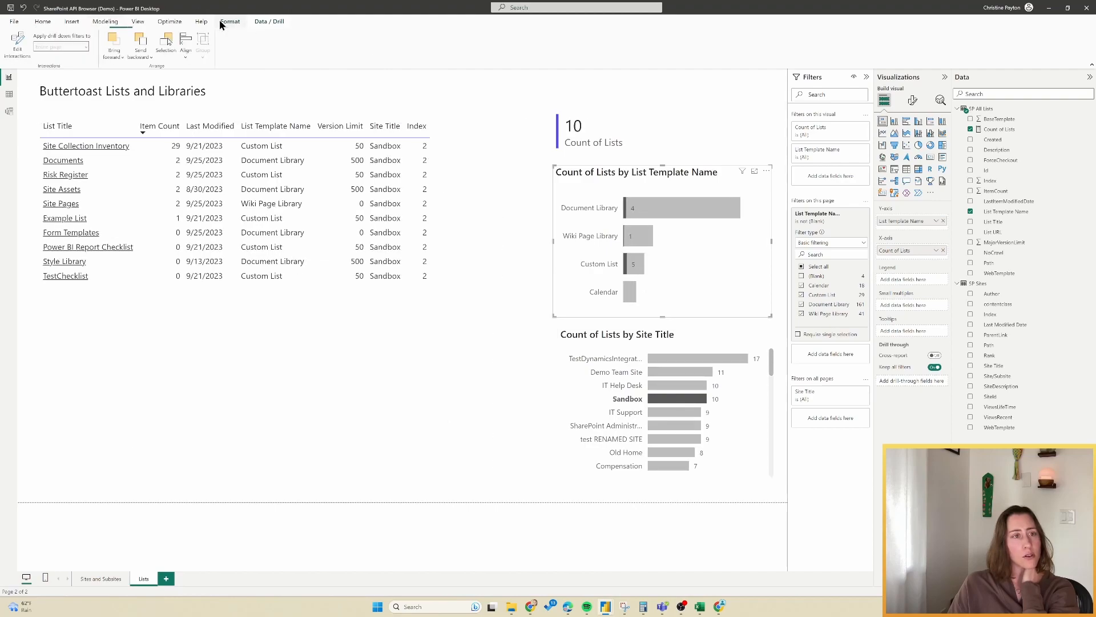
left_click(17, 46)
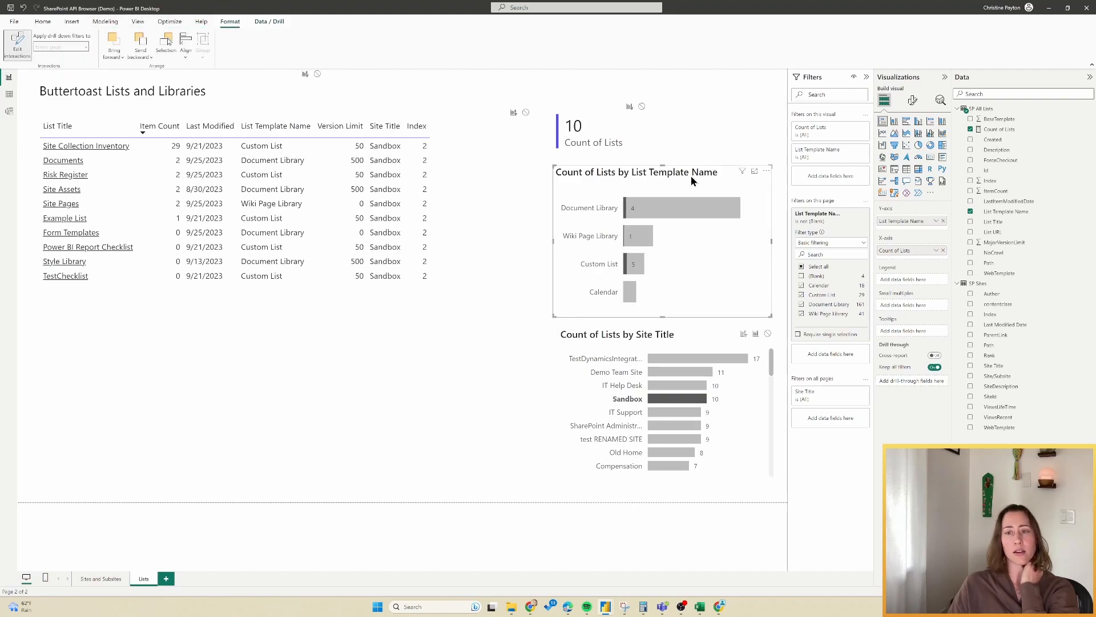
mouse_move(742, 175)
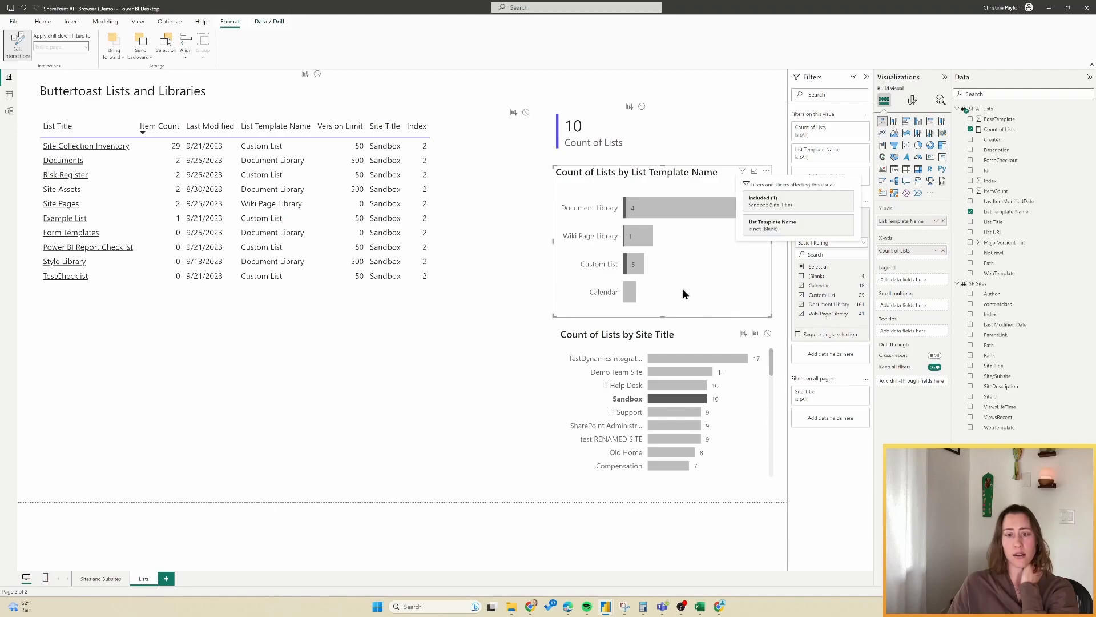
left_click(659, 337)
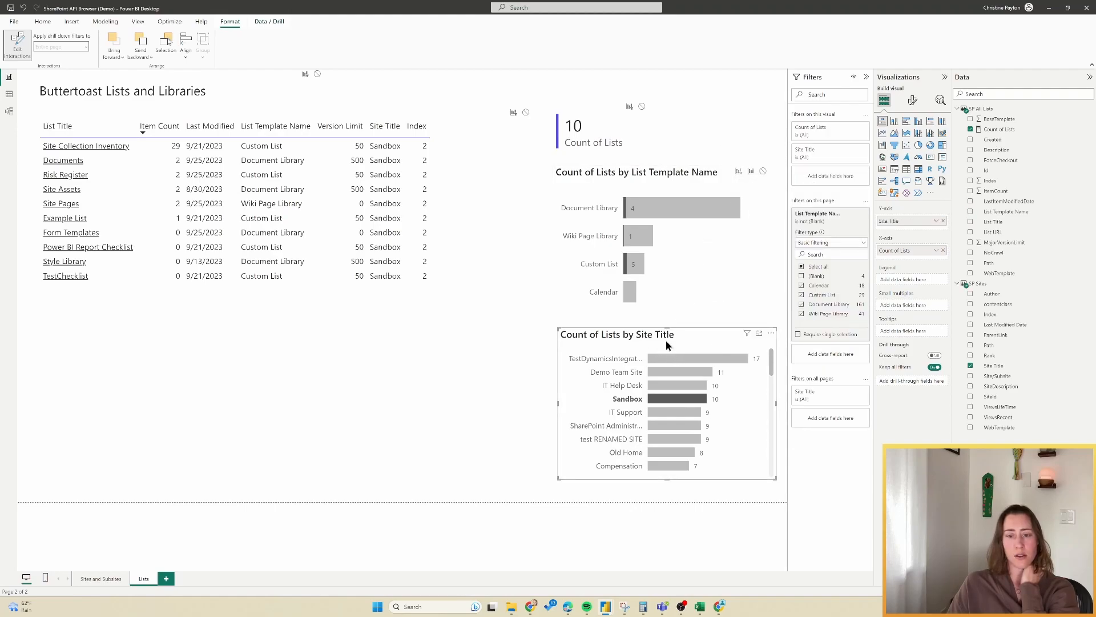
left_click(739, 171)
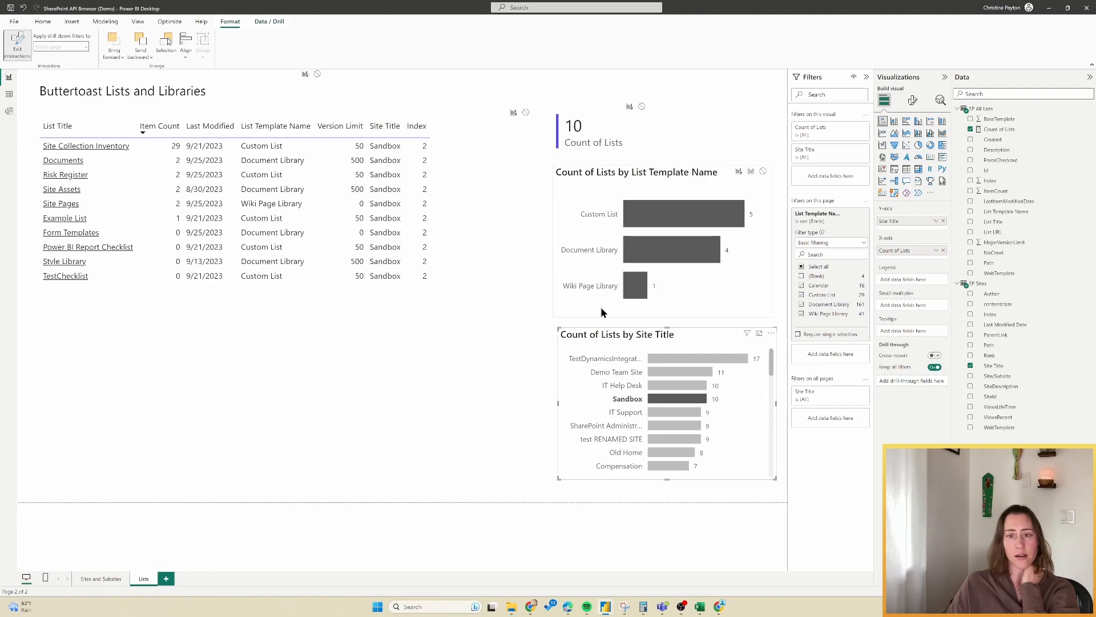
left_click(17, 46)
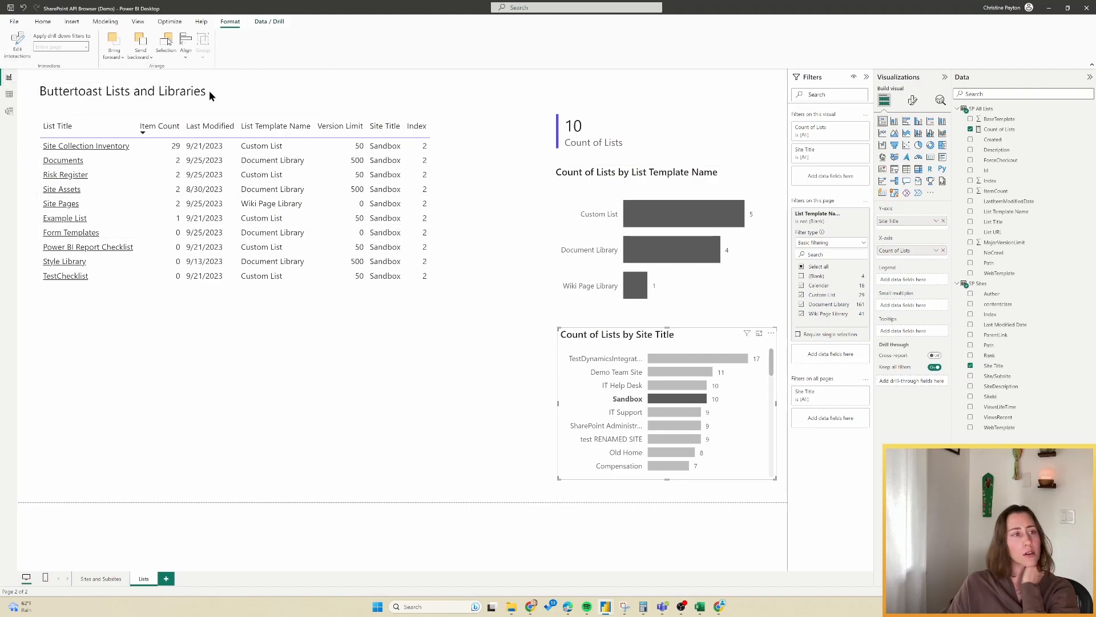
Step: Check the new chart filtering by selecting IT Support and other sites in the Site Title chart, and clear the selection
left_click(637, 413)
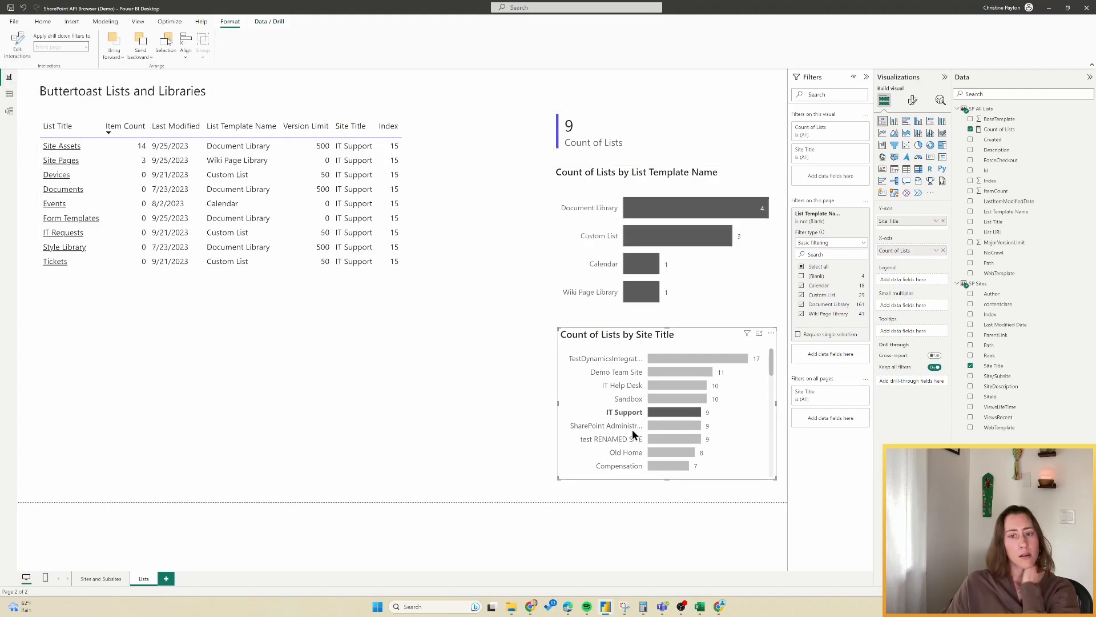
left_click(626, 381)
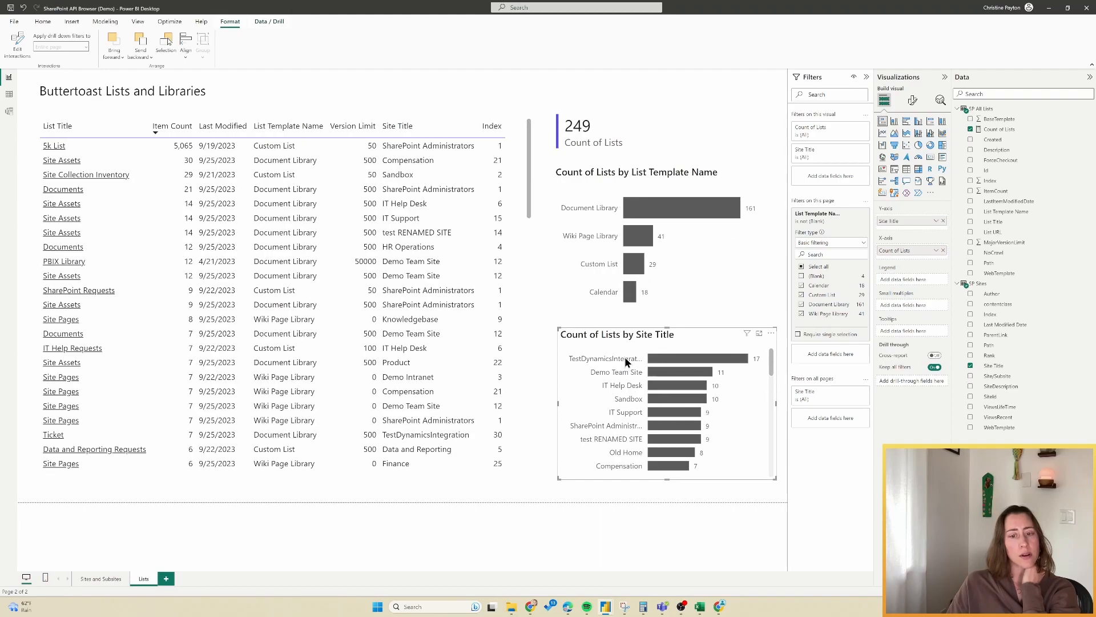
left_click(627, 363)
left_click(619, 363)
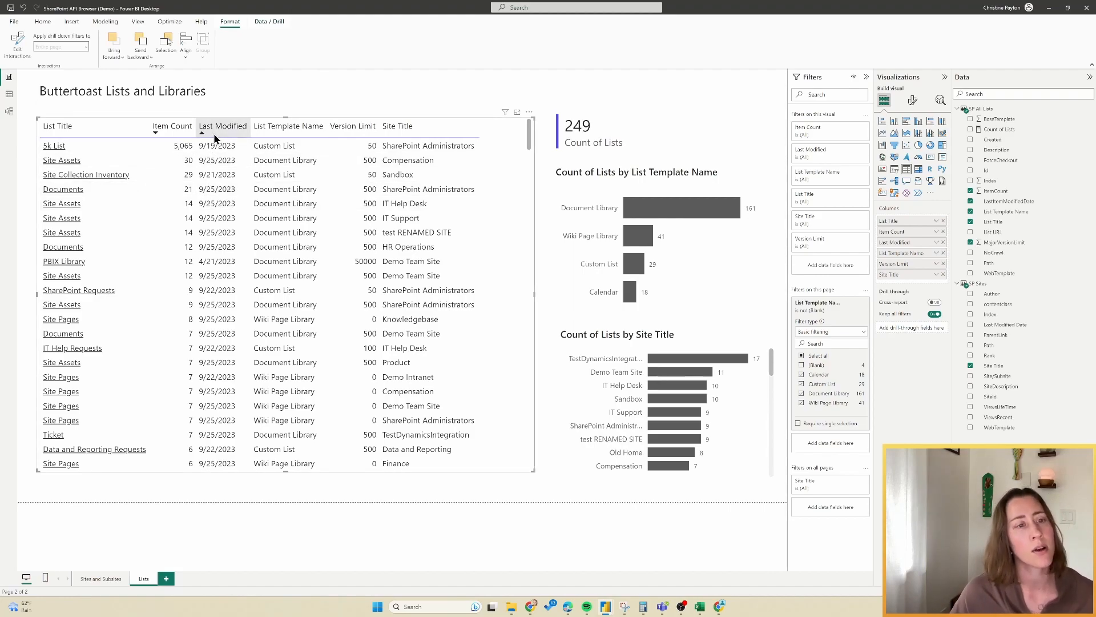
Step: Sort the lists table by Last Modified, oldest first, and narrow the table slightly
left_click(217, 126)
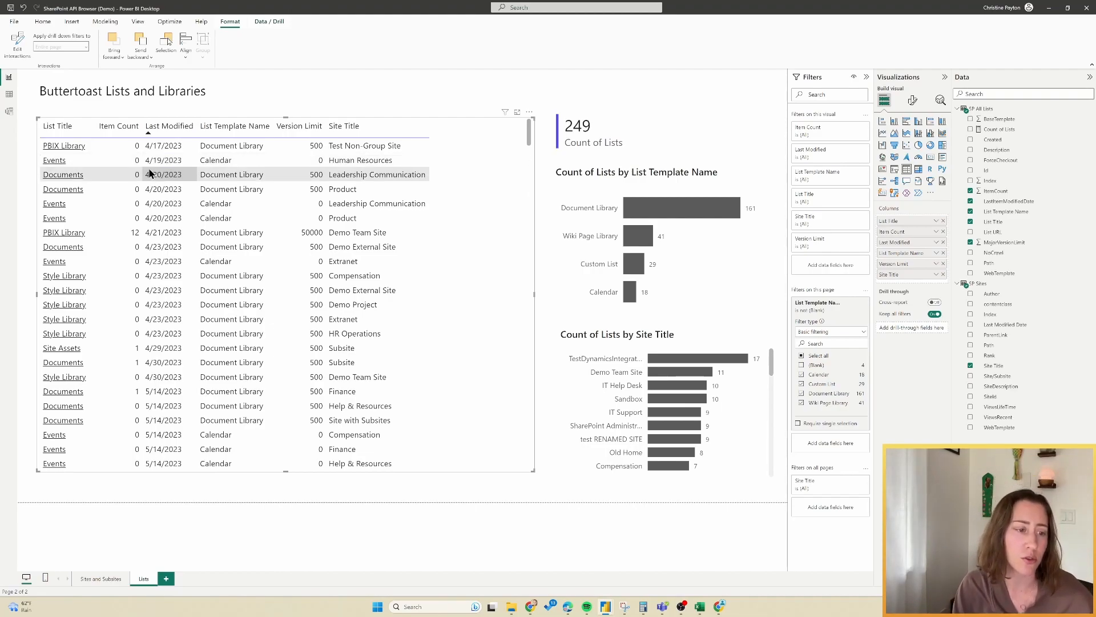
left_click(522, 219)
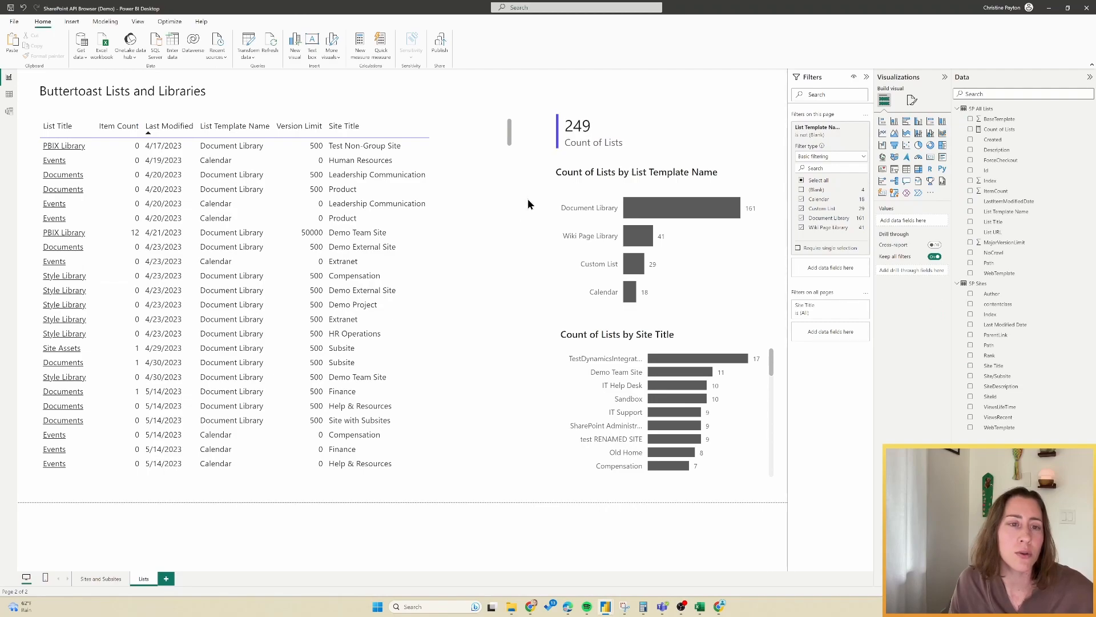